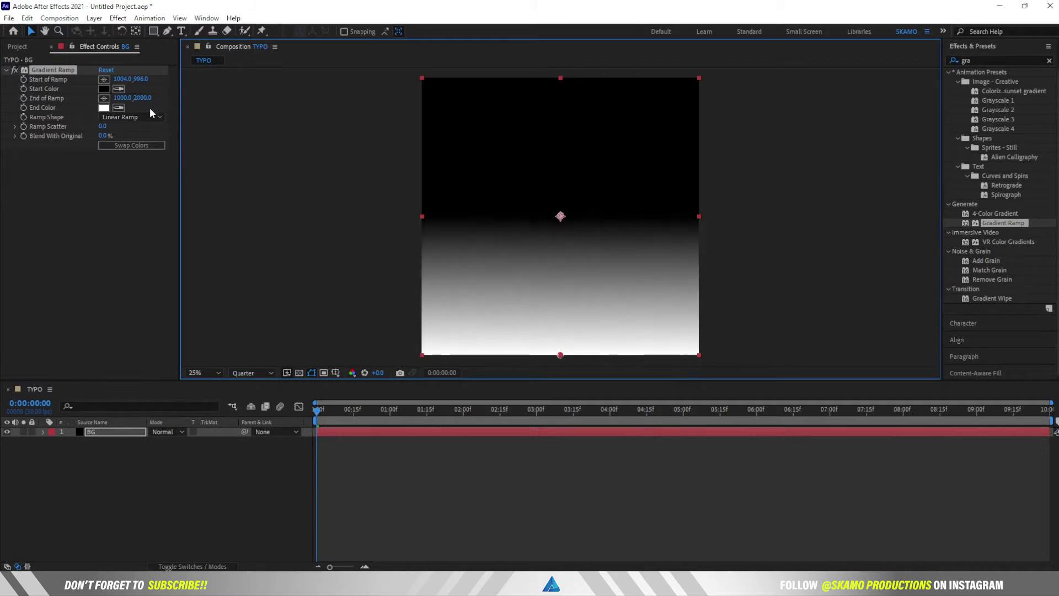
- Set the BG Gradient Ramp to Radial Ramp with scatter 300, 86% blend with original, and the ramp end at 1000, 2414
click(132, 118)
click(146, 143)
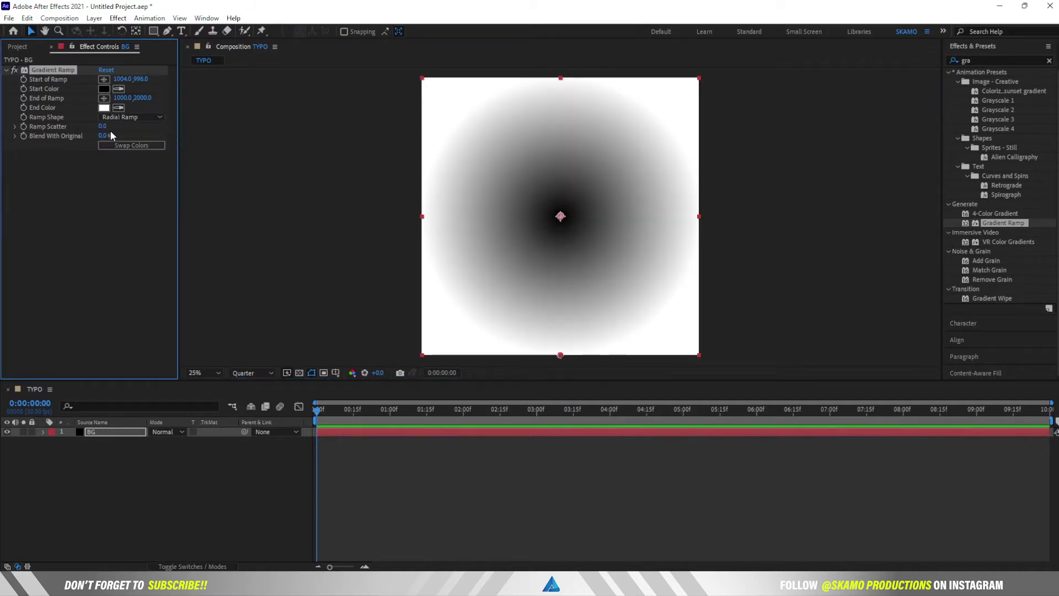
drag(110, 135, 150, 134)
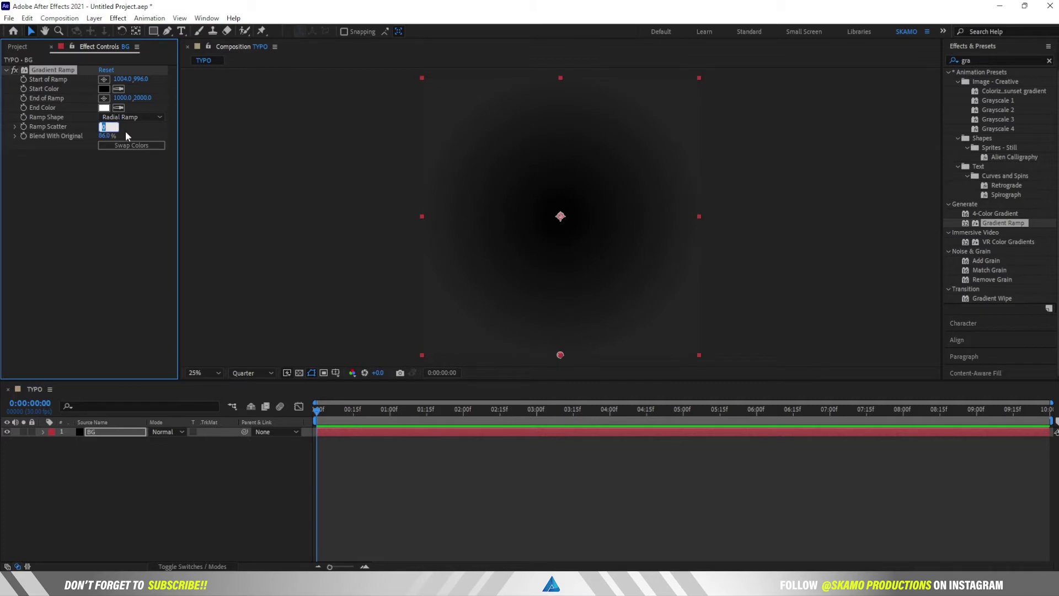
text(300)
click(78, 206)
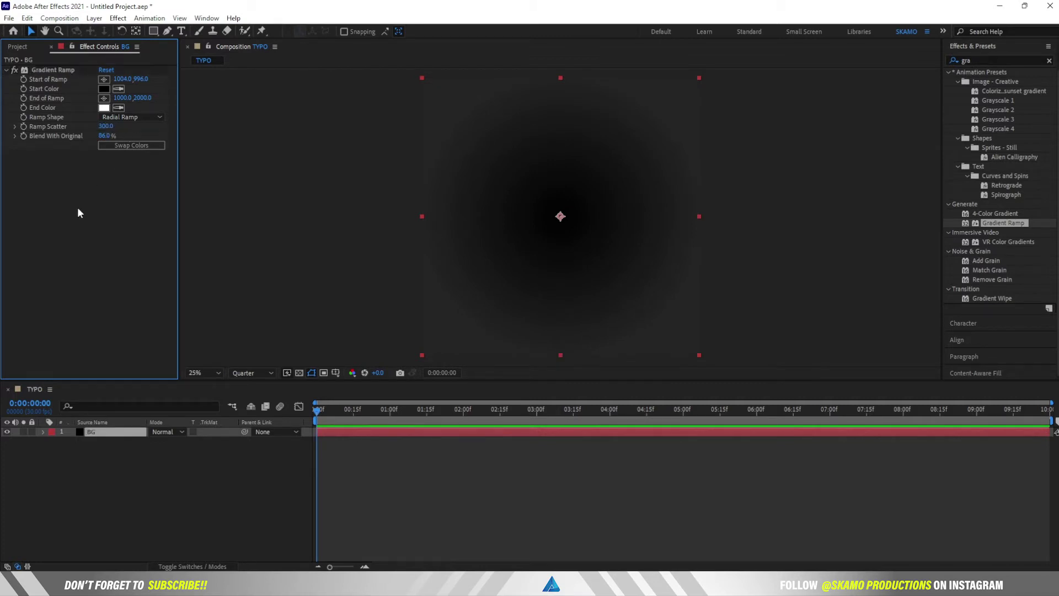
drag(142, 97, 166, 99)
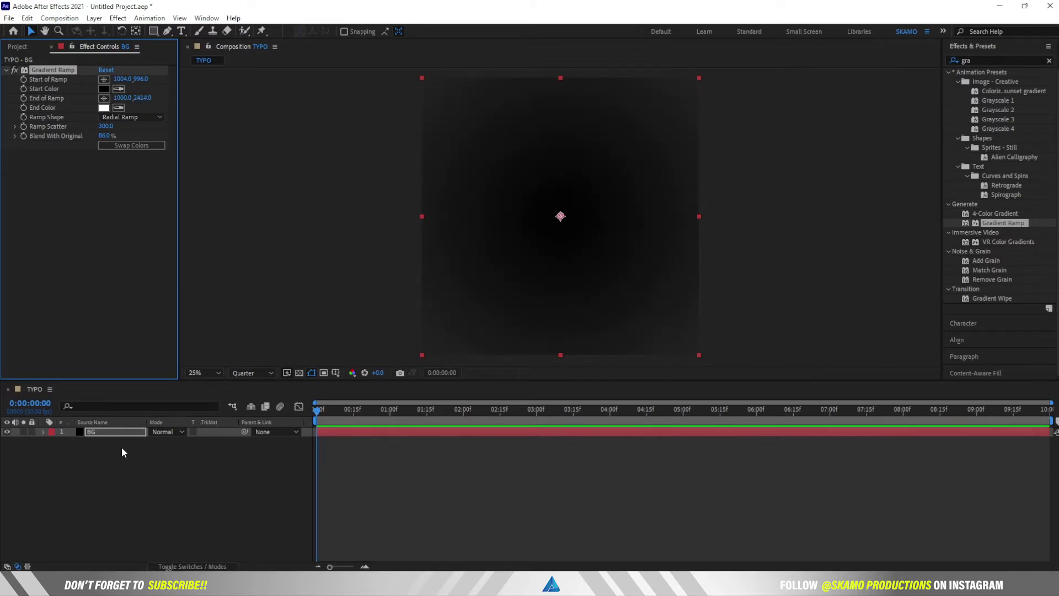
- Create a text layer reading STAY in the upper middle of the composition with a 390 px font size
click(104, 467)
click(181, 31)
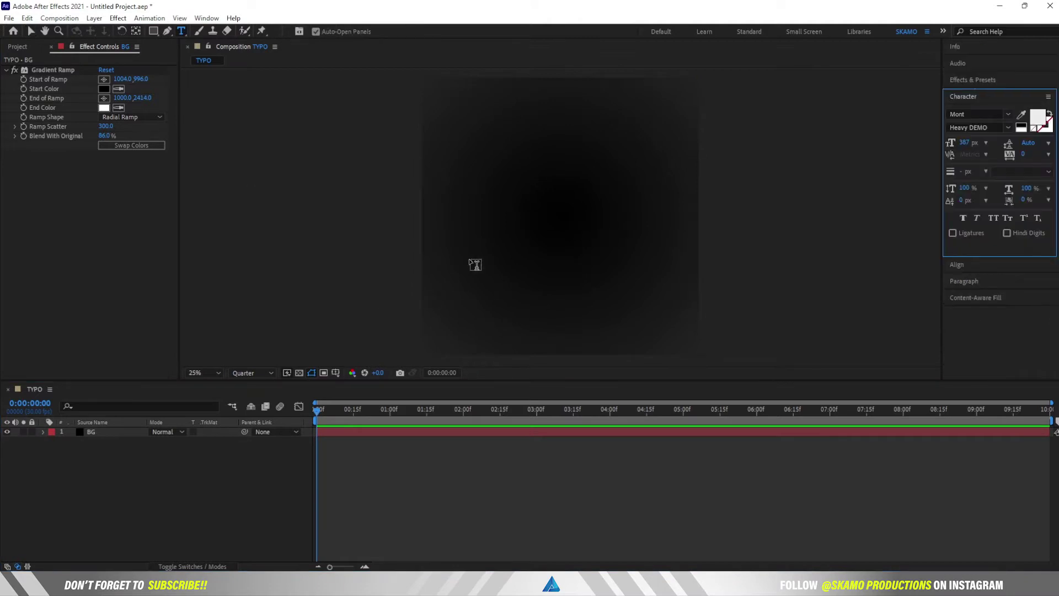
click(478, 224)
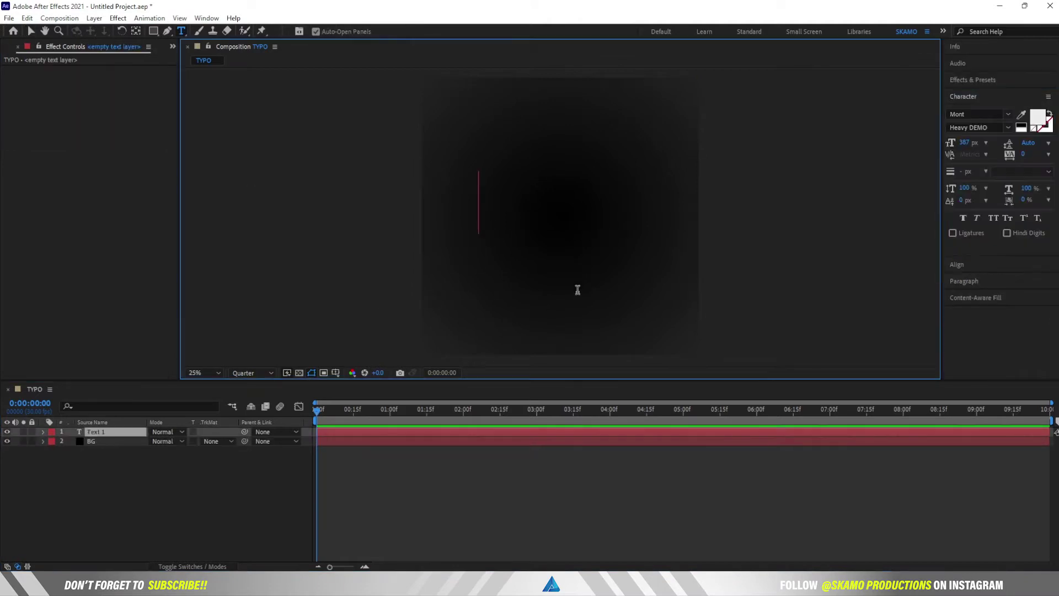
click(965, 143)
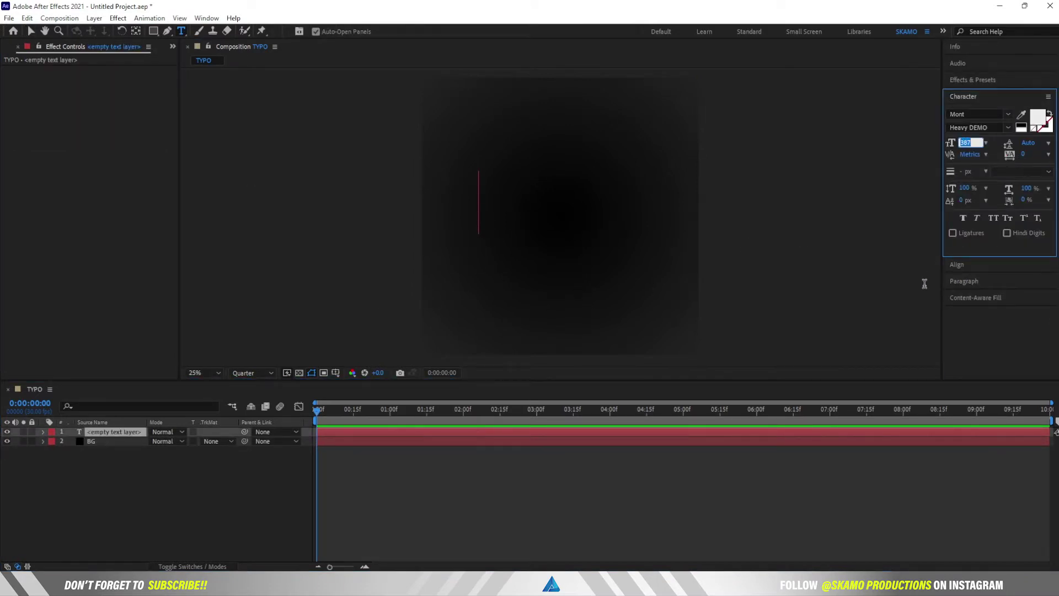
text(390)
key(Return)
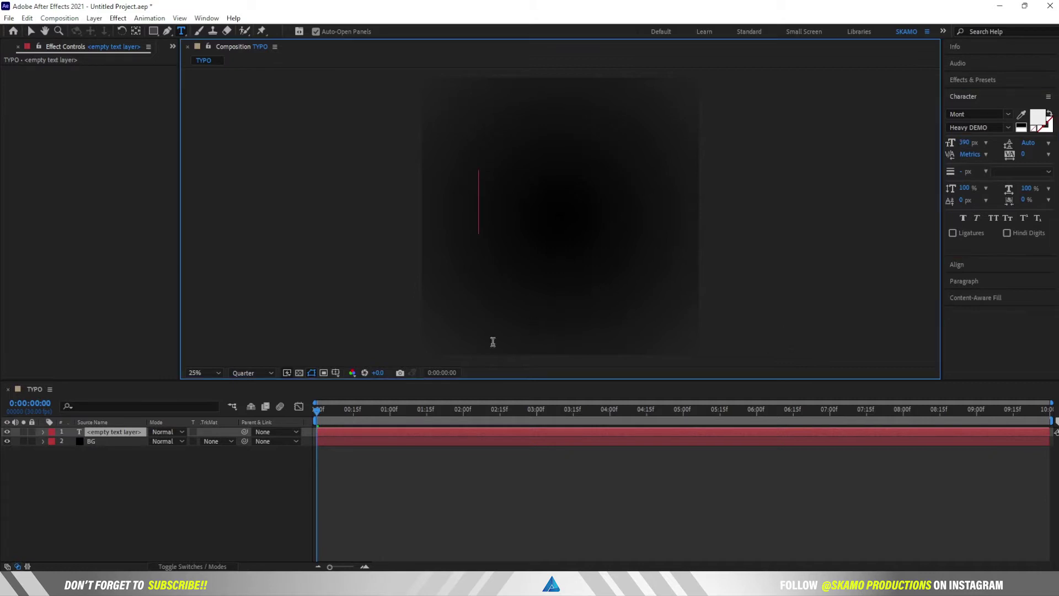
text(STAY)
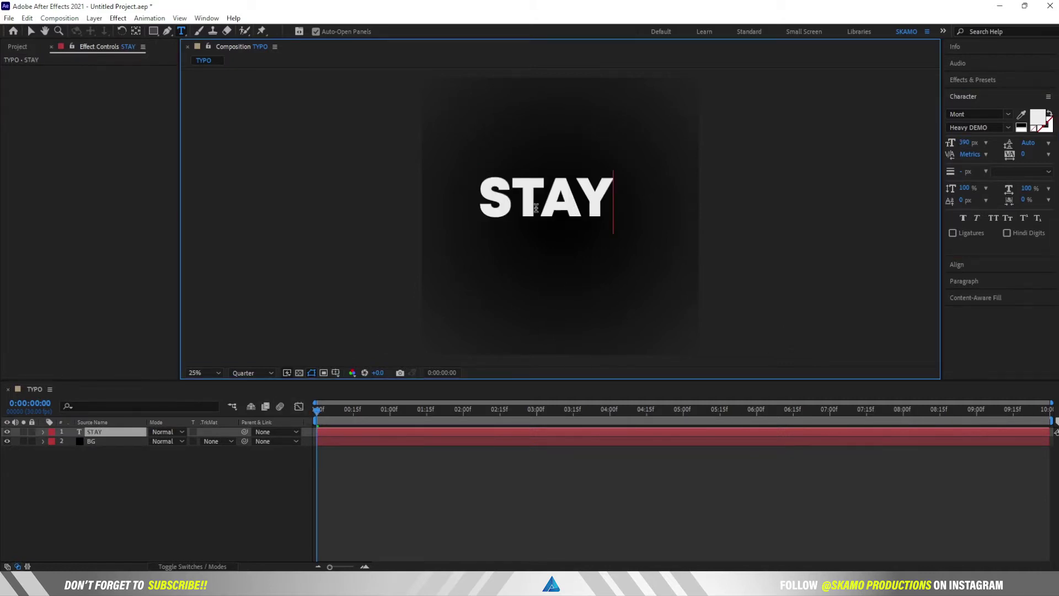
- Centre the anchor point of the STAY text and align the layer horizontally to the middle of the composition
click(31, 31)
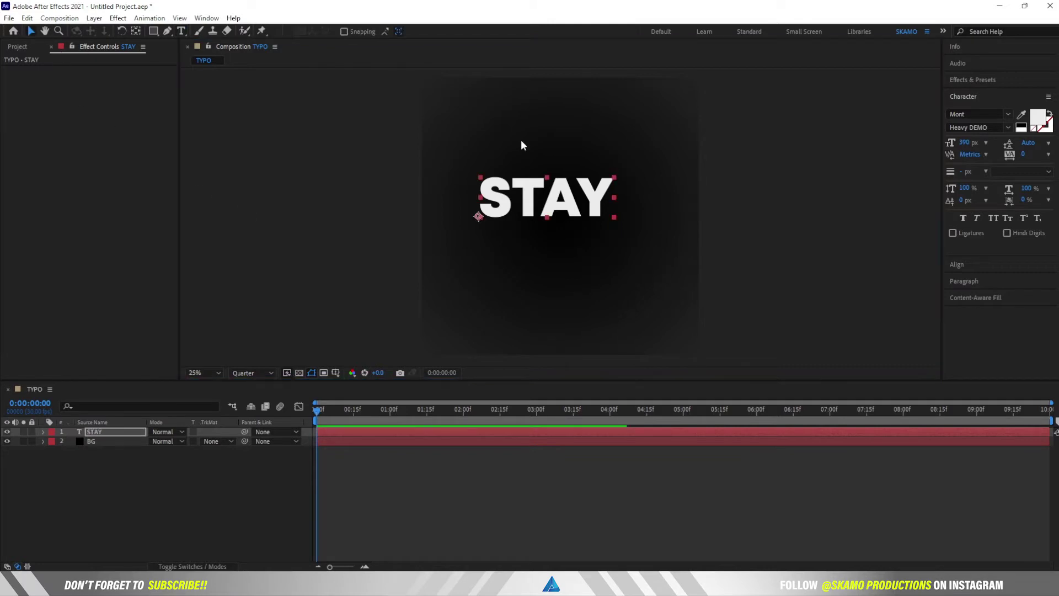
click(136, 31)
key(ctrl+alt+Home)
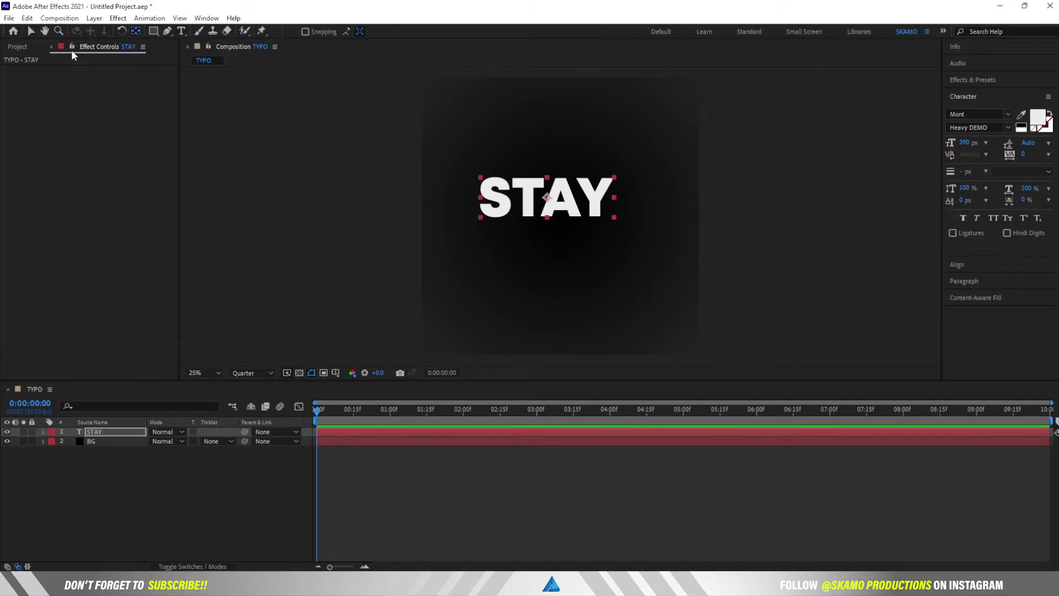
click(32, 33)
mouse_move(570, 210)
mouse_down()
mouse_move(577, 201)
mouse_move(575, 210)
mouse_up()
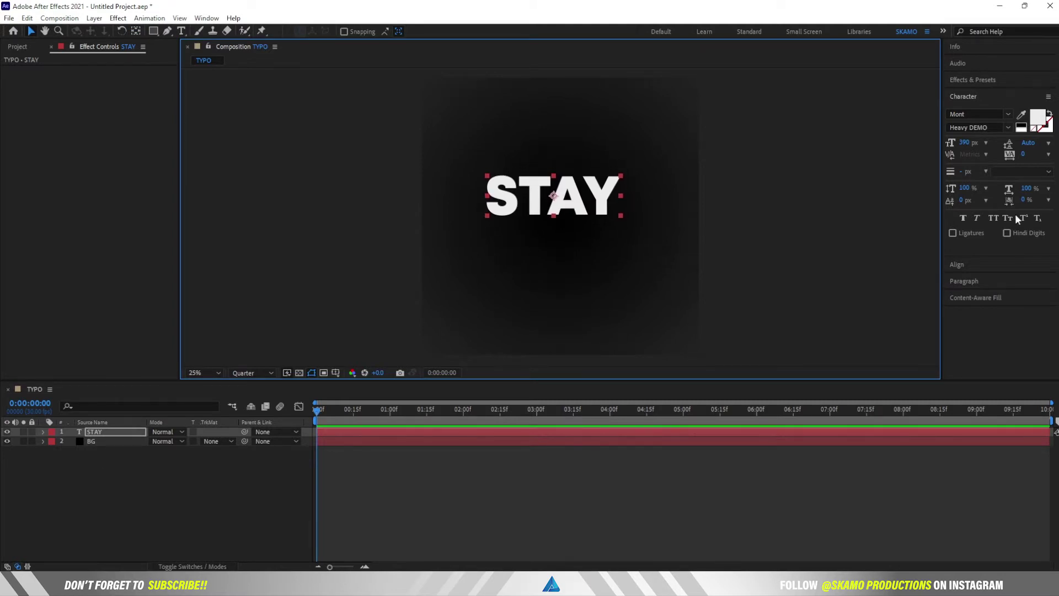
click(986, 269)
click(974, 142)
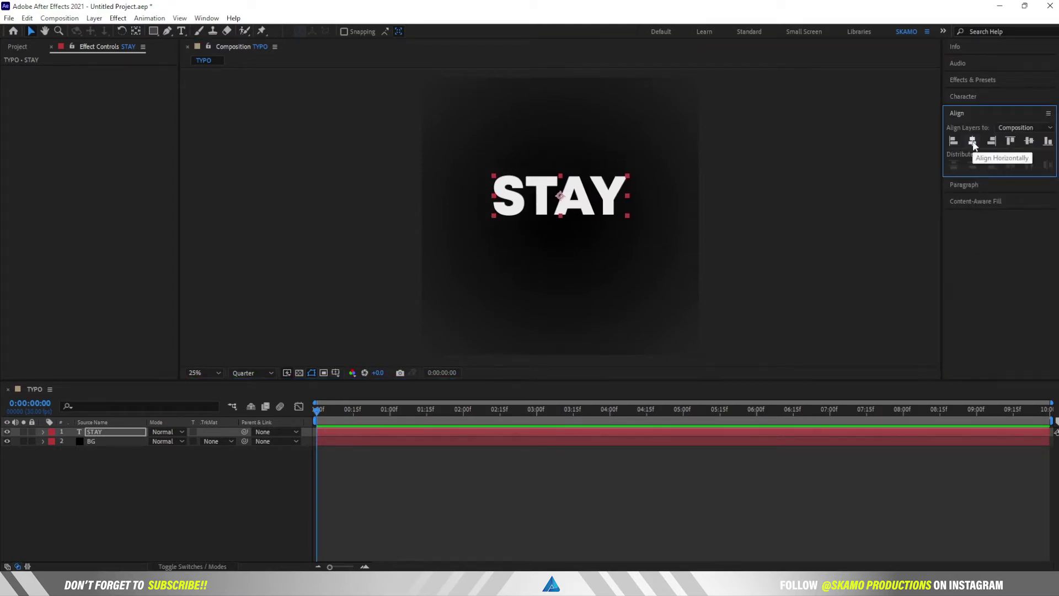
- Duplicate the STAY text layer and change the copy's text to ATIVE
click(124, 433)
key(ctrl+d)
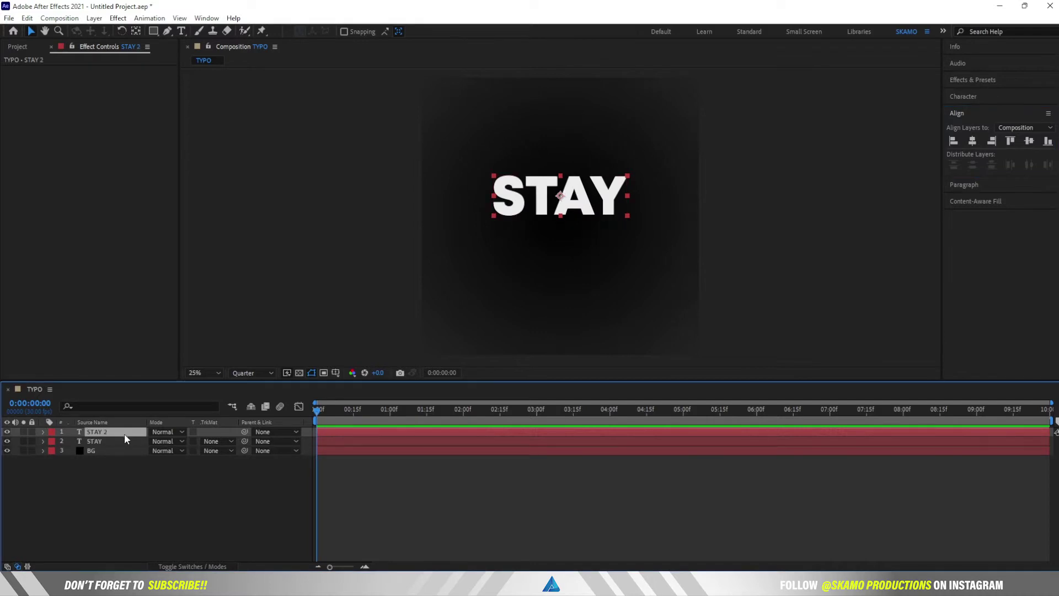
double_click(124, 432)
text(AT)
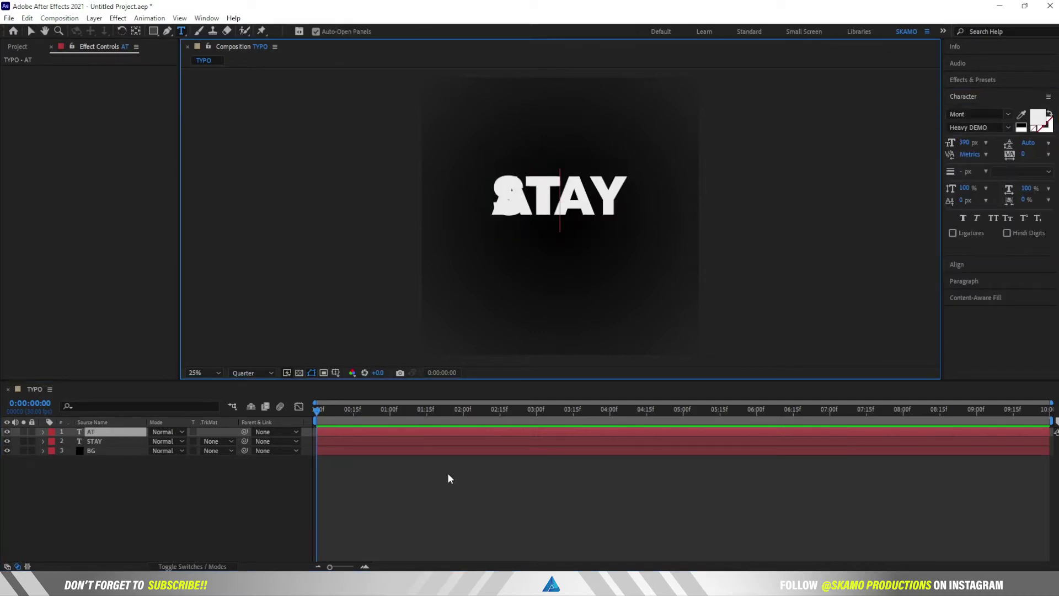
text(IVE)
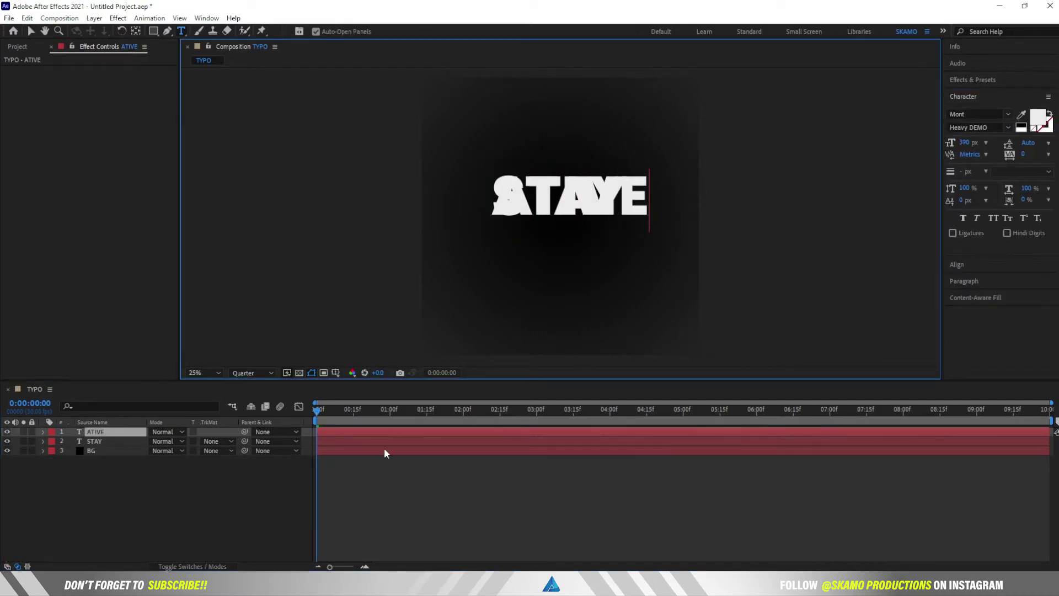
click(31, 31)
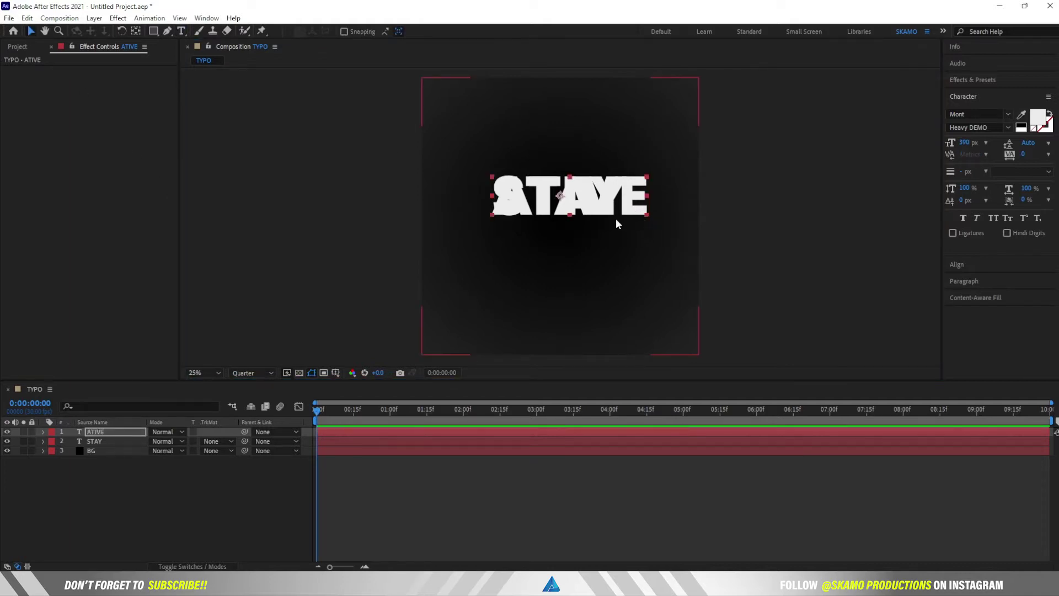
- Move the ATIVE text straight down so it sits as a second line below STAY
key(shift+Down)
key(shift+Down)
key(shift+Down)
key(shift+Down)
key(shift+Down)
key(shift+Down)
key(shift+Down)
key(shift+Down)
key(shift+Down)
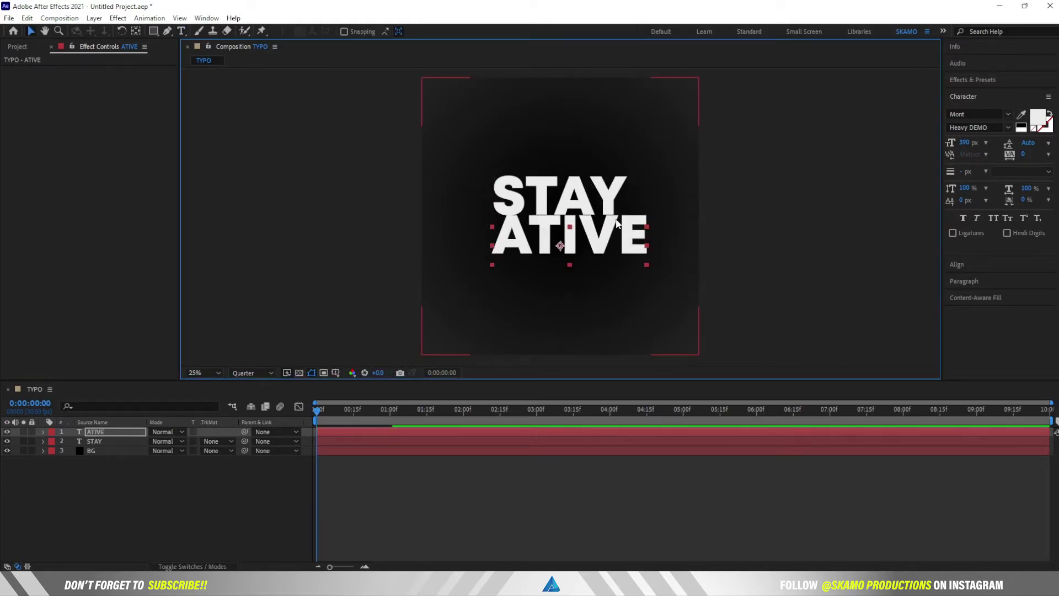
- Correct the second line's spelling to ACTIVE by inserting the missing C
double_click(533, 245)
click(531, 244)
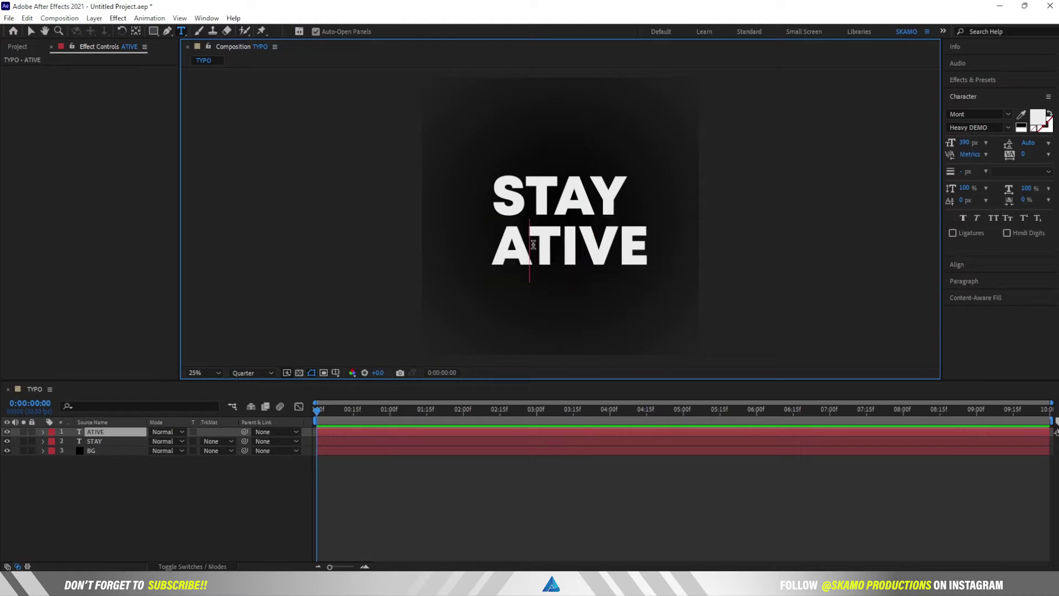
text(C)
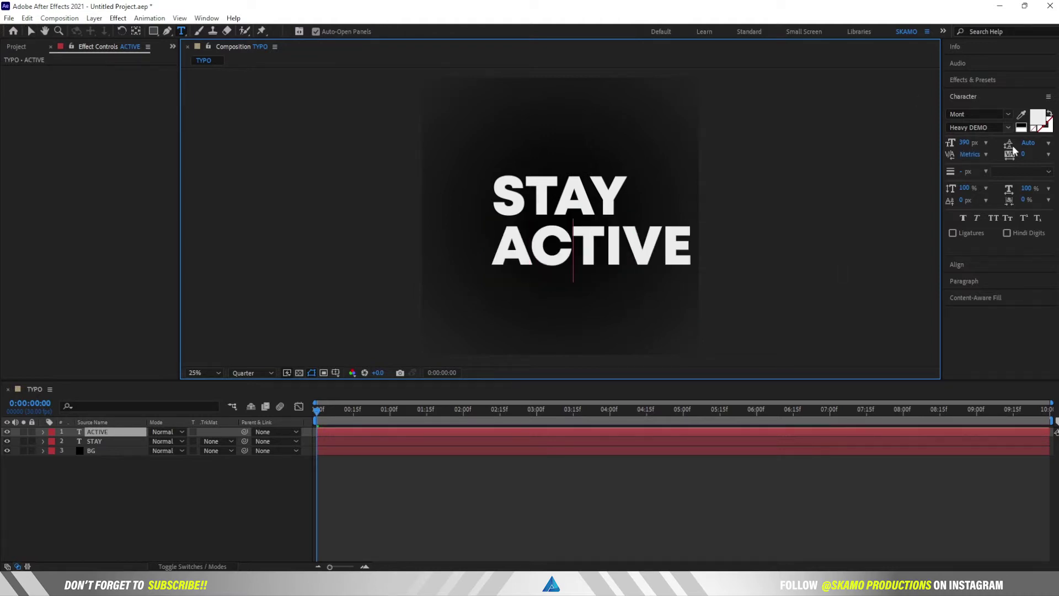
- Align the ACTIVE text horizontally to the composition's centre and centre its anchor point on the word
click(1004, 269)
click(972, 142)
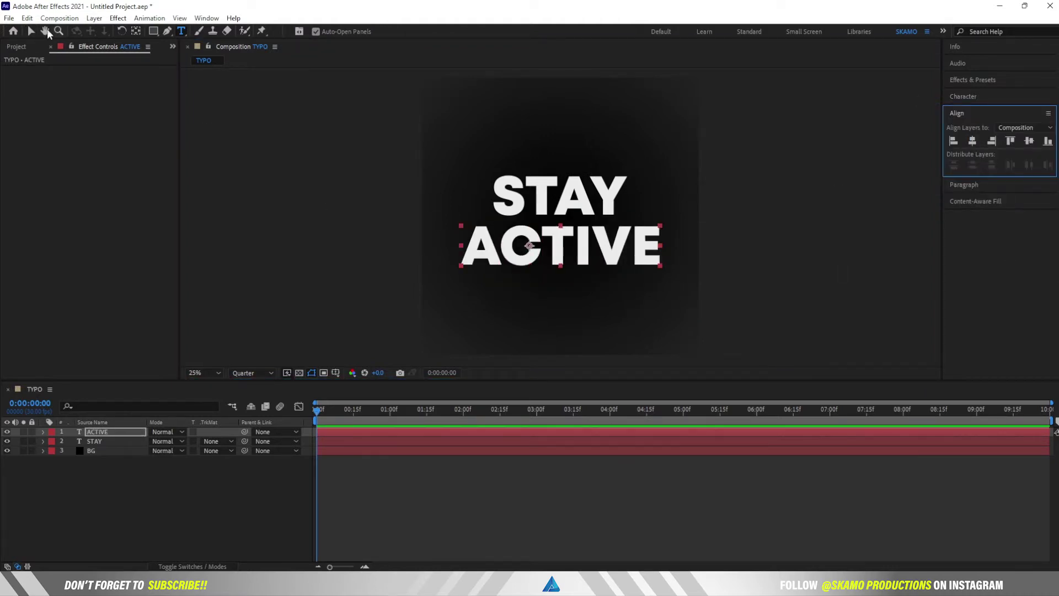
key(v)
ctrl+double_click(137, 33)
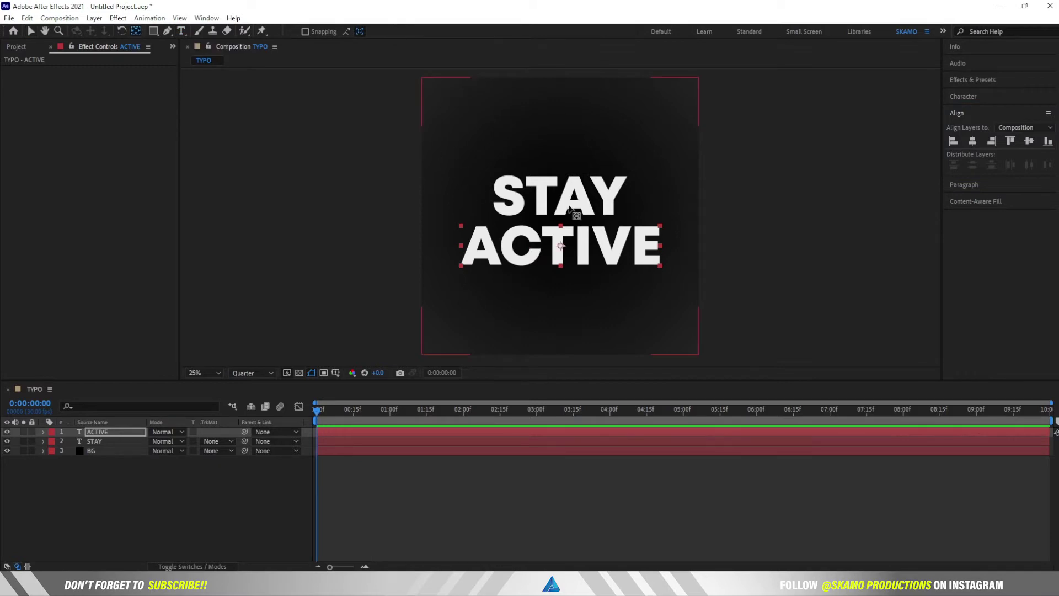
key(v)
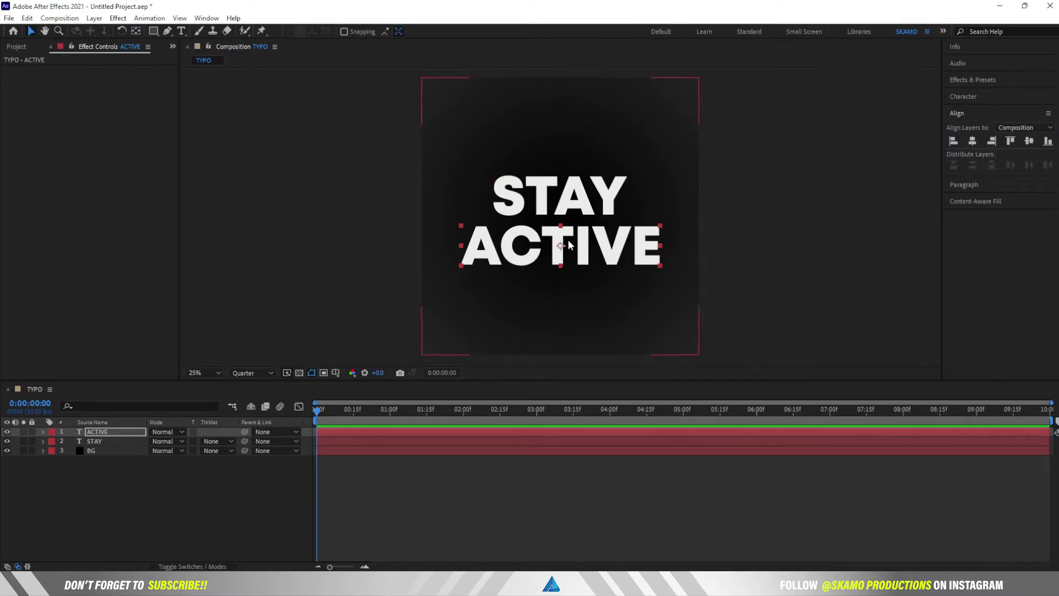
- Tighten the vertical spacing between STAY and ACTIVE, keeping both lines centred horizontally in the composition
drag(583, 253, 585, 246)
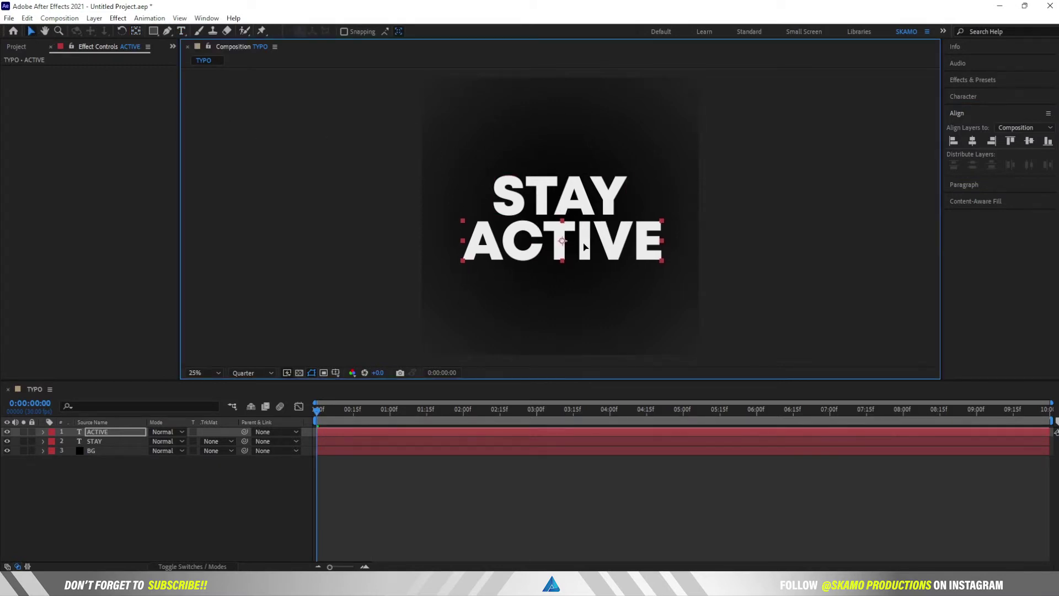
click(973, 141)
click(614, 206)
click(973, 142)
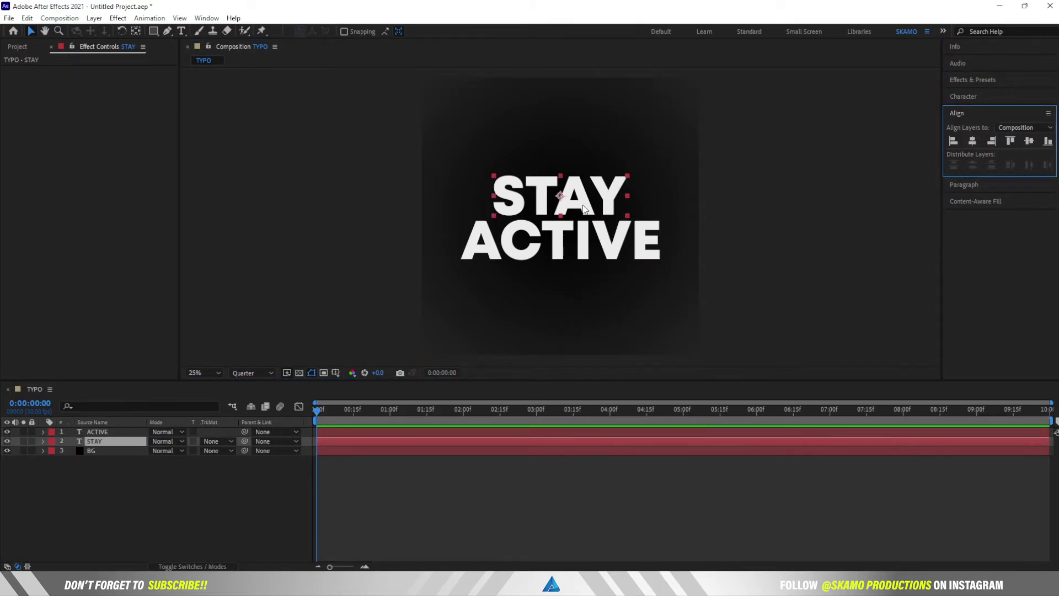
drag(586, 207, 585, 206)
click(972, 142)
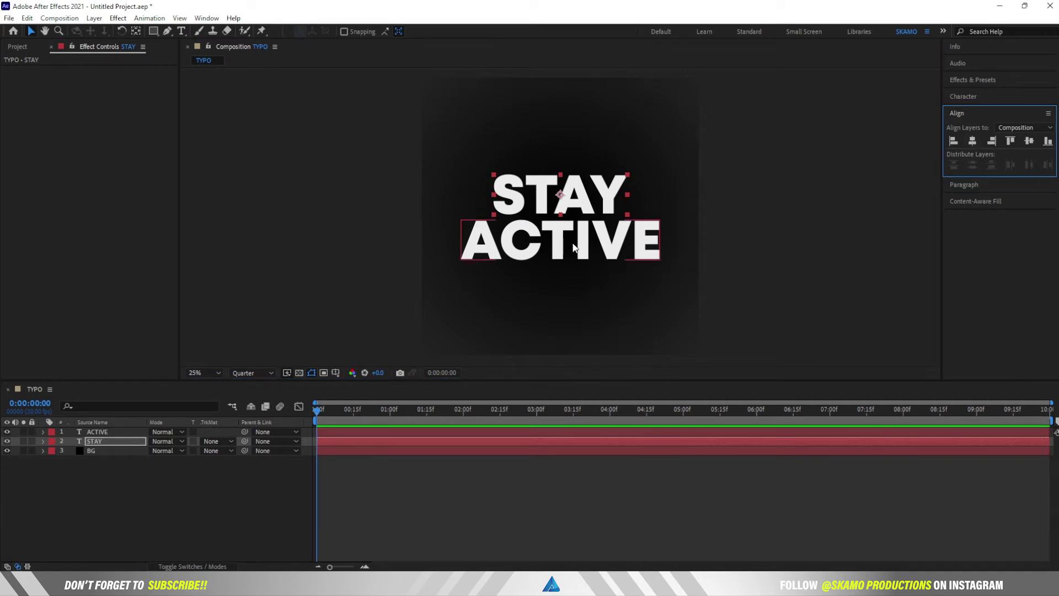
click(580, 247)
click(972, 143)
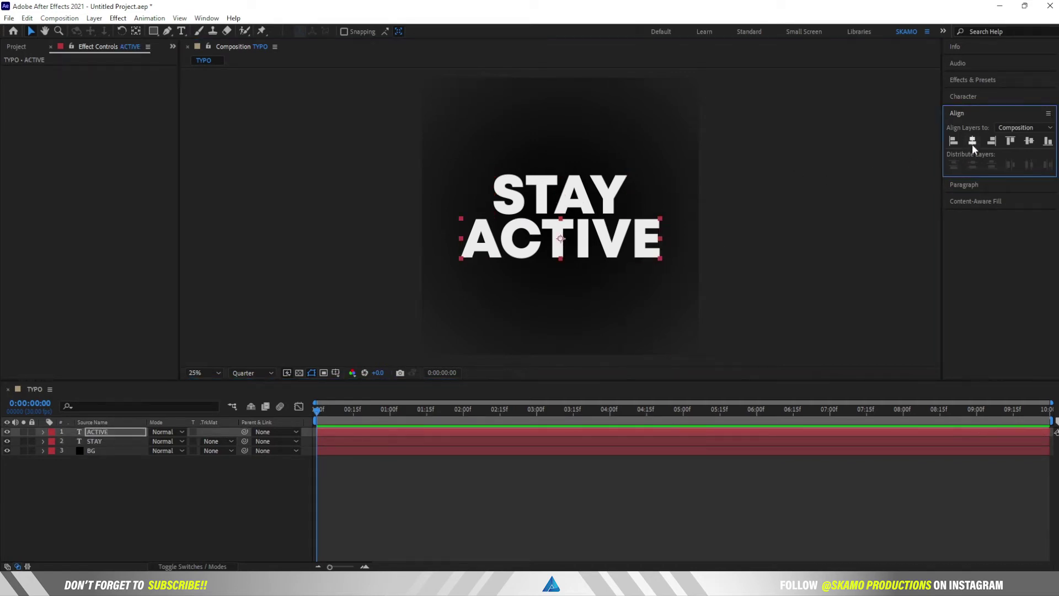
- Draw a wide rectangle shape layer covering the STAY line and centre its anchor point
click(117, 491)
click(154, 31)
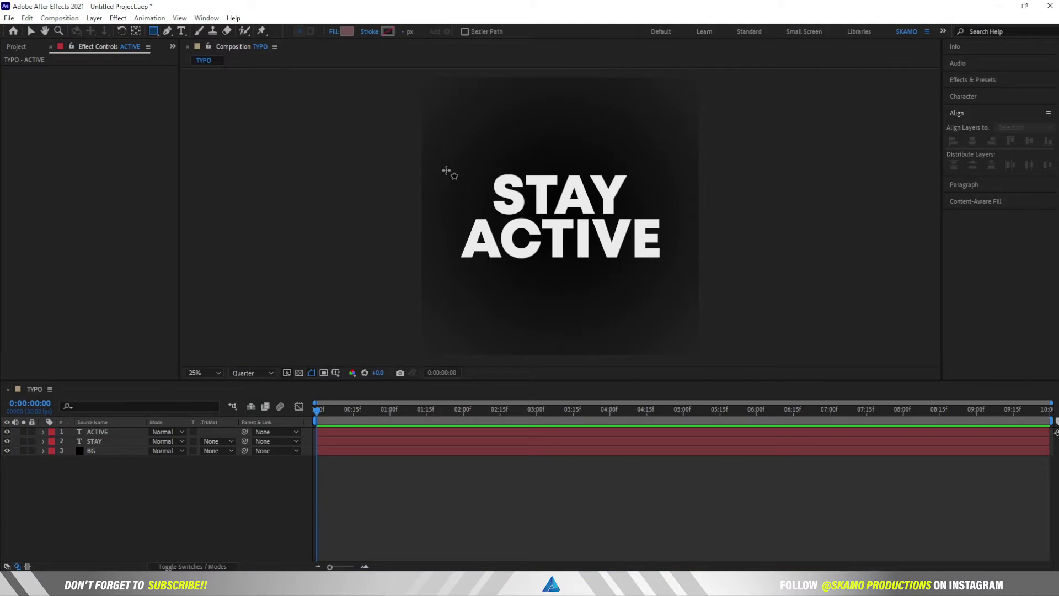
mouse_move(444, 170)
mouse_down()
mouse_move(450, 224)
mouse_move(679, 215)
mouse_up()
key(ctrl+alt+Home)
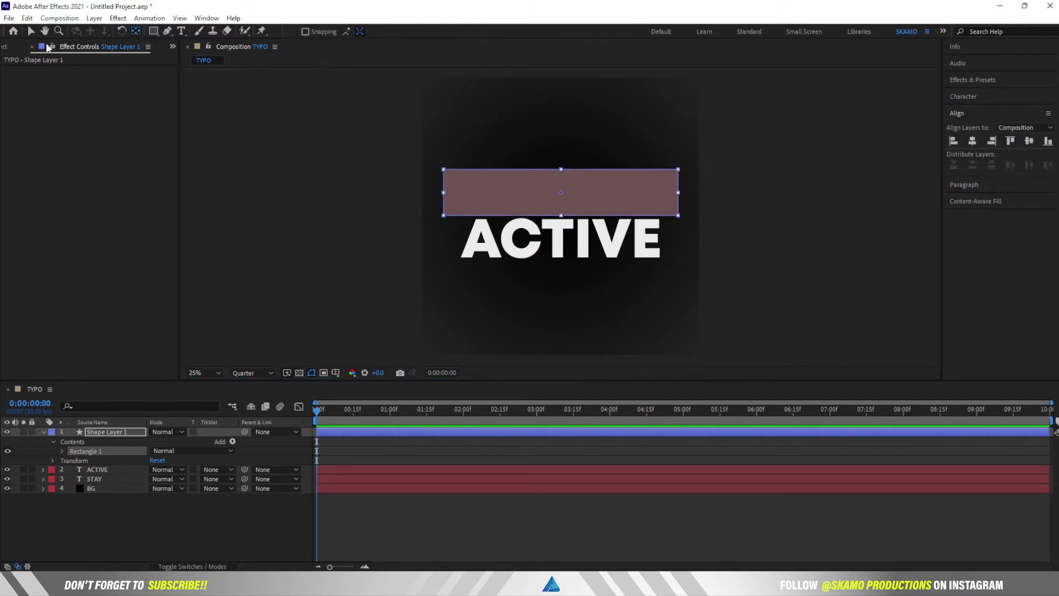
key(v)
- Duplicate the rectangle shape layer and move the copy down to cover ACTIVE, leaving a thin gap between the two rectangles
click(44, 432)
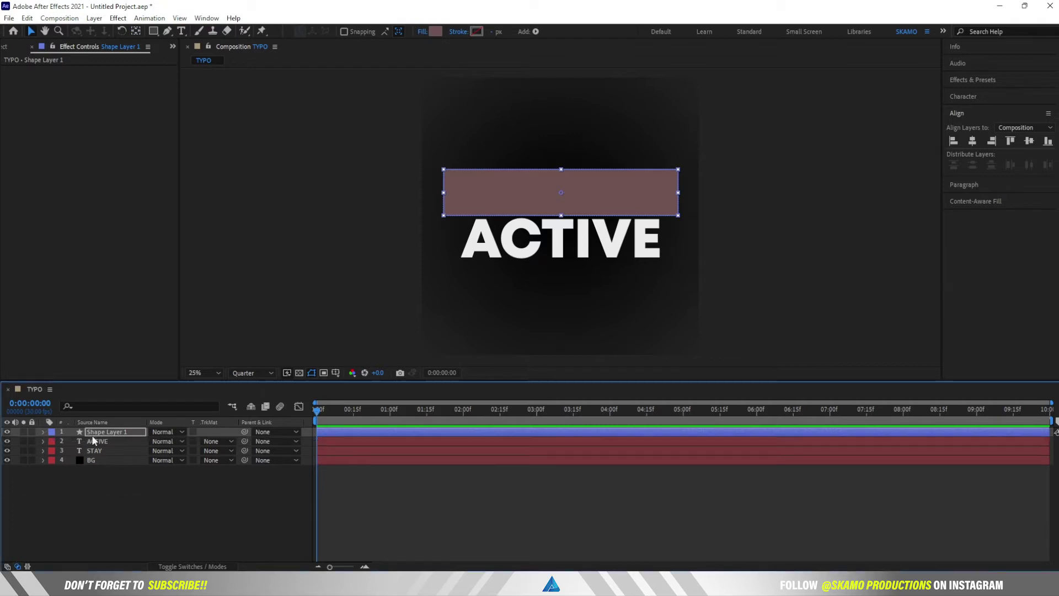
key(ctrl+d)
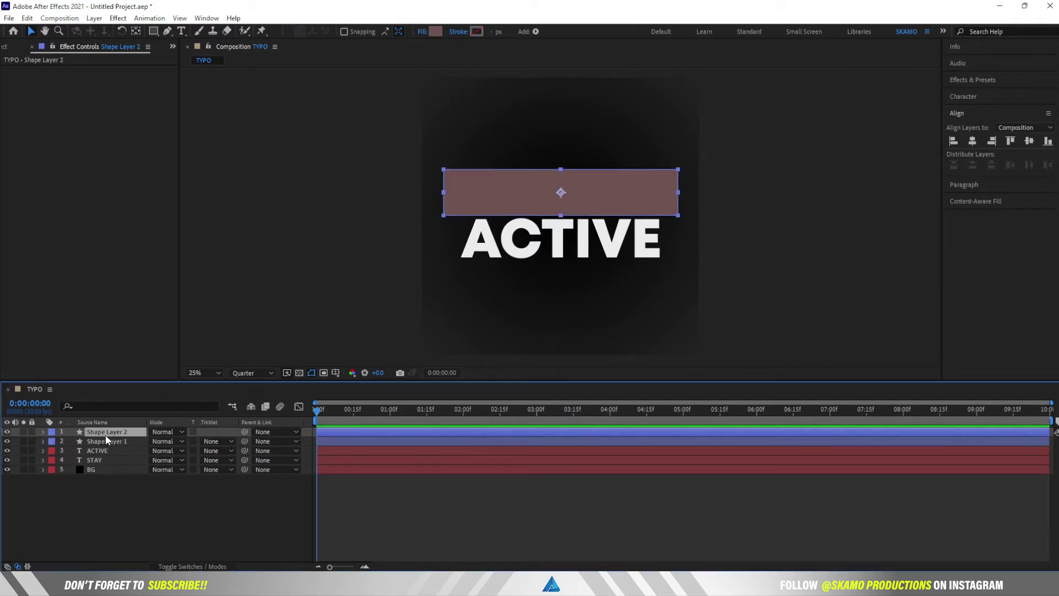
key(shift+Down)
key(shift+Down)
key(shift+Down)
key(shift+Down)
key(shift+Down)
key(shift+Down)
key(shift+Down)
key(shift+Down)
key(shift+Down)
key(shift+Down)
key(shift+Down)
key(shift+Down)
key(shift+Down)
key(shift+Down)
key(shift+Down)
key(shift+Down)
key(shift+Down)
key(shift+Down)
key(shift+Down)
key(shift+Down)
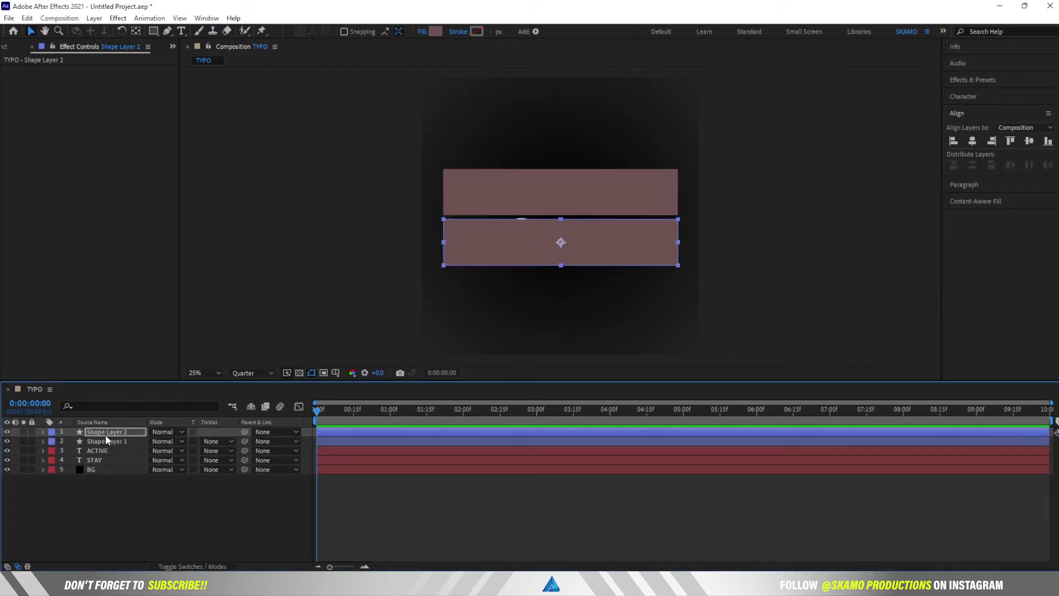
key(Up)
key(Up)
key(Up)
key(Up)
key(Up)
key(Up)
key(Up)
key(Up)
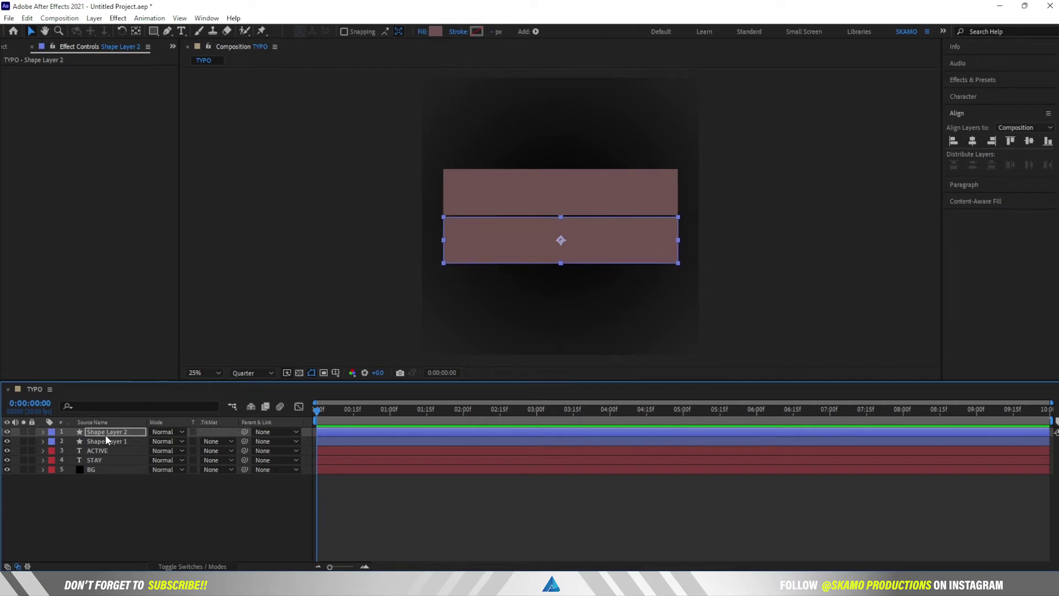
- Reorder Shape Layer 1 directly above the STAY layer and nudge the STAY text slightly upward
click(95, 287)
drag(115, 441, 125, 457)
click(124, 461)
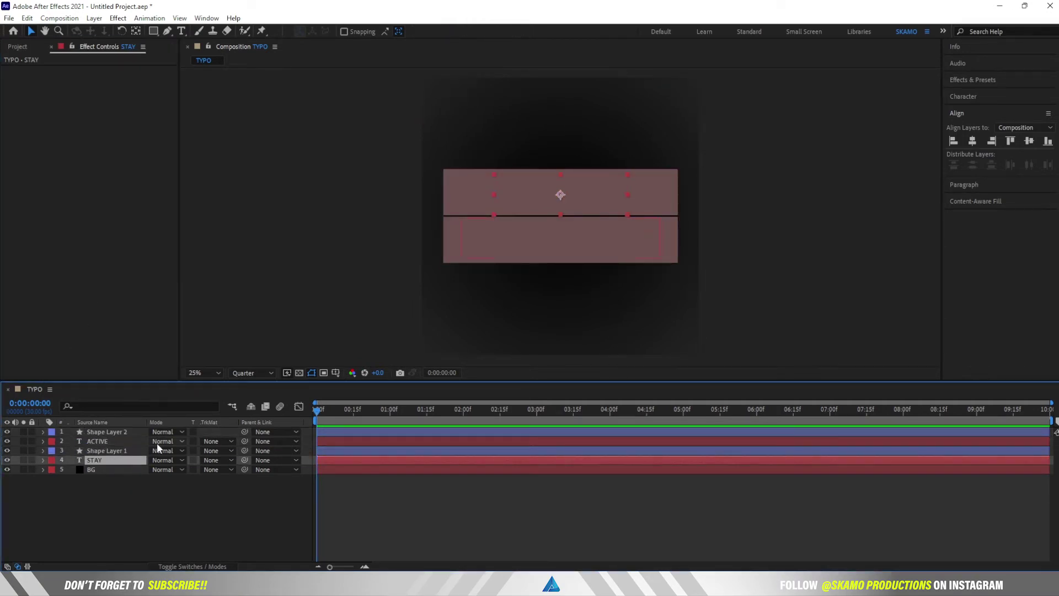
key(Up)
key(Up)
key(Up)
key(Up)
key(Up)
key(Up)
key(Up)
key(Up)
- Keyframe the STAY layer's Position at 0:00:01:15, and lower it to Y 1147.6 at 0:00:00:00
drag(330, 412, 427, 415)
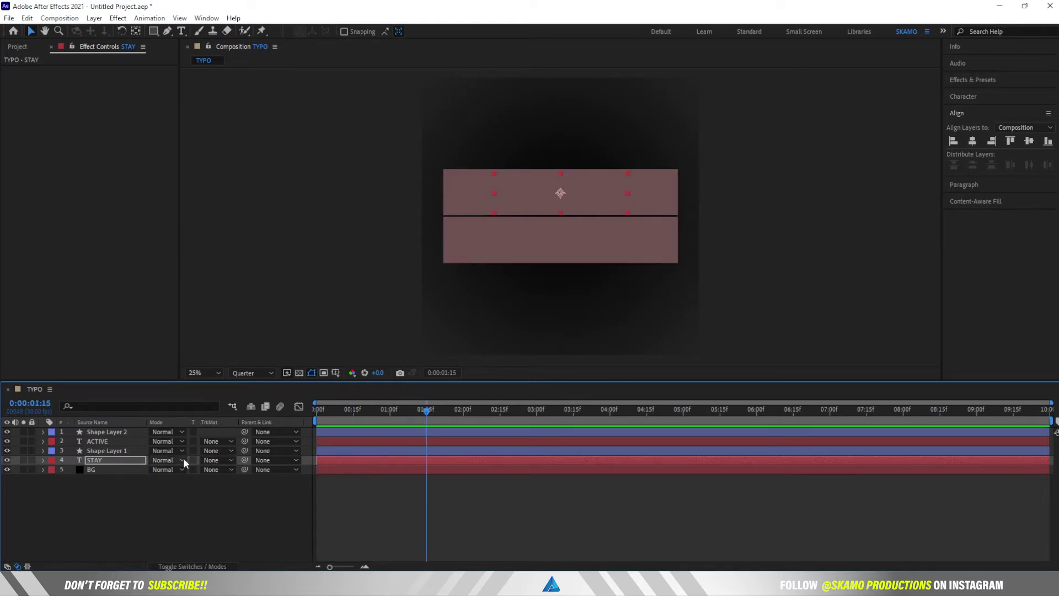
key(p)
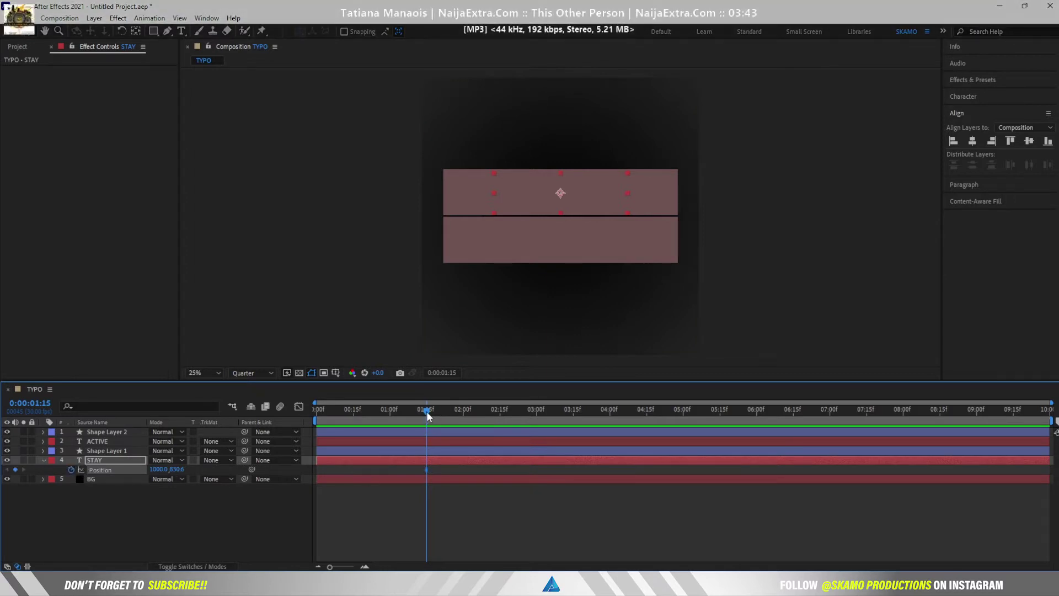
key(Home)
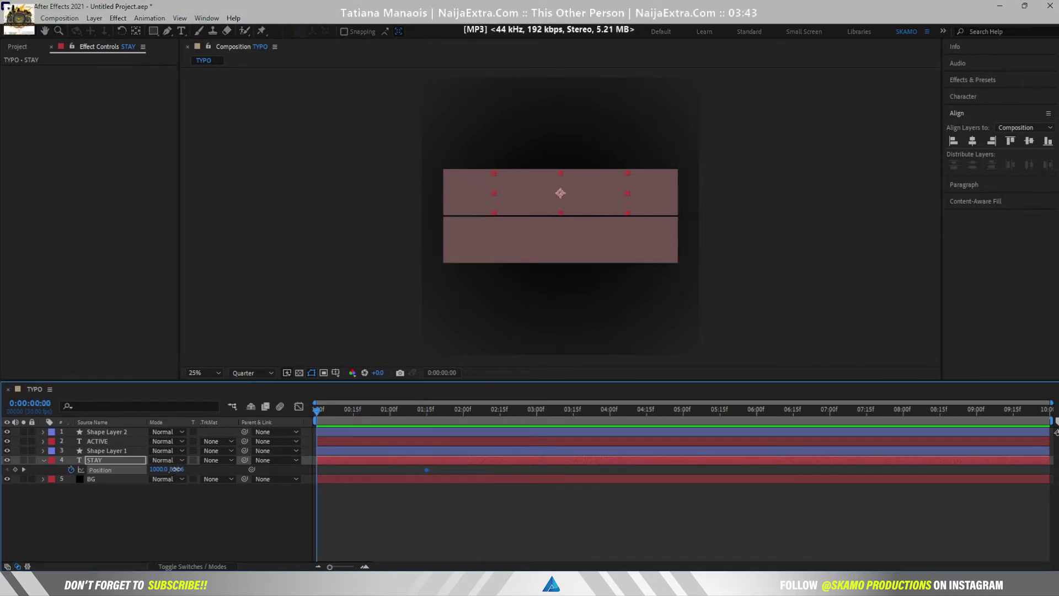
drag(171, 469, 350, 476)
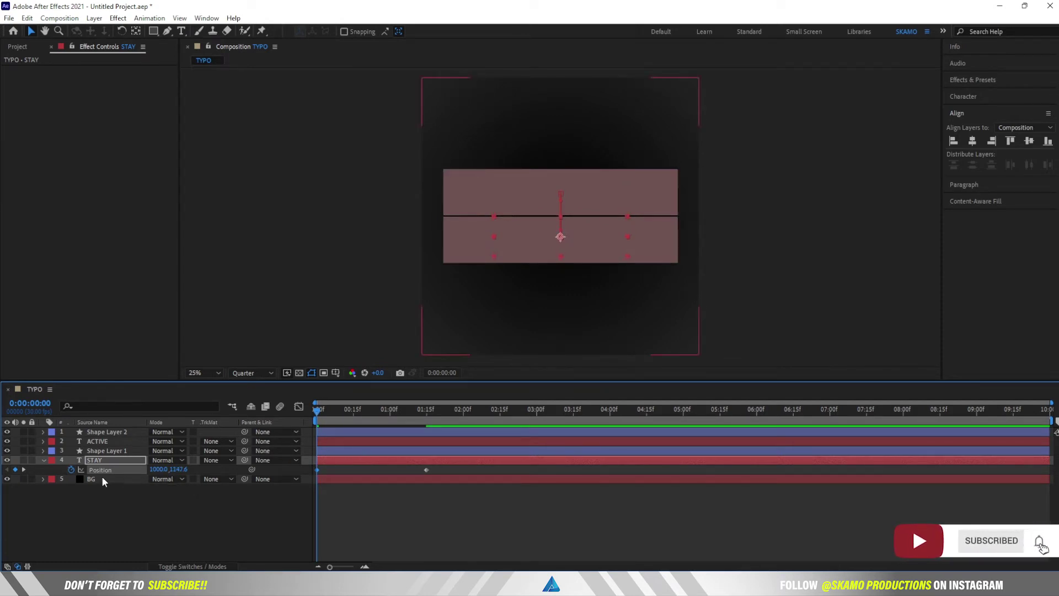
- Keyframe the ACTIVE layer's Position at 0:00:01:15, and raise it to Y 832.5 at 0:00:00:00
click(118, 434)
click(116, 443)
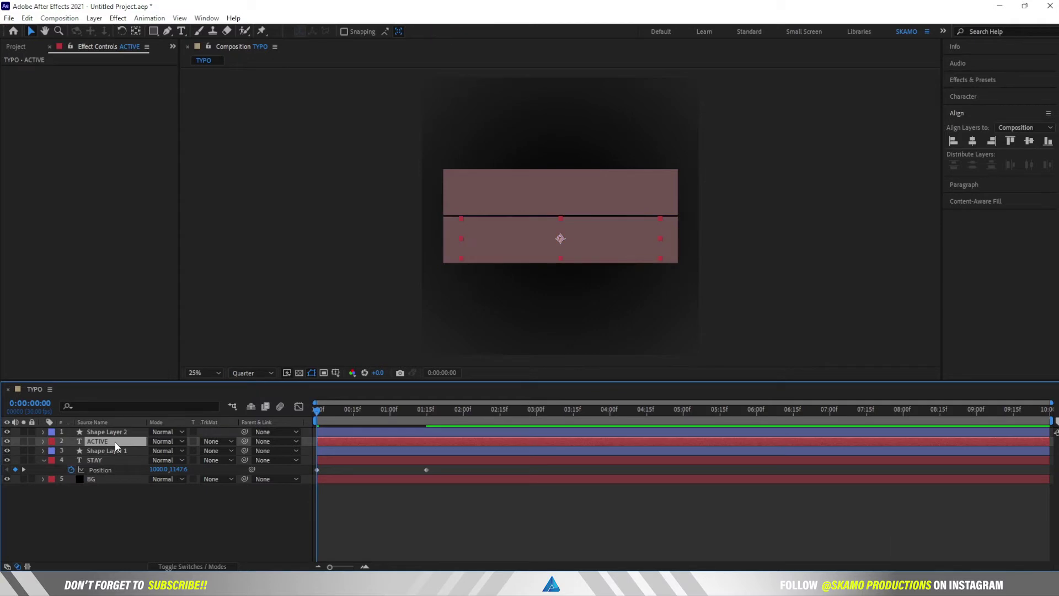
key(p)
drag(314, 414, 427, 418)
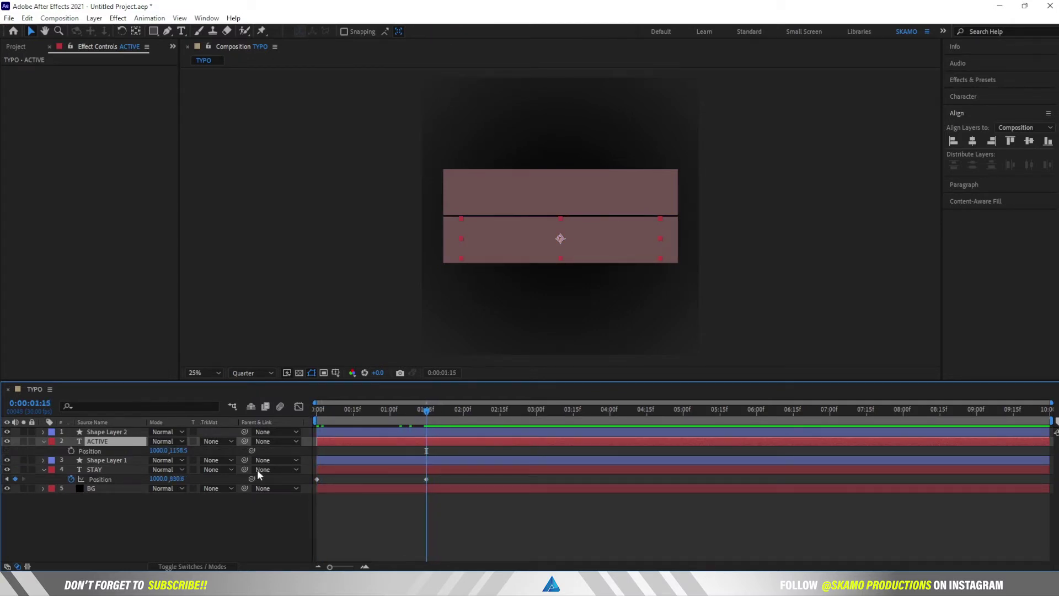
click(71, 450)
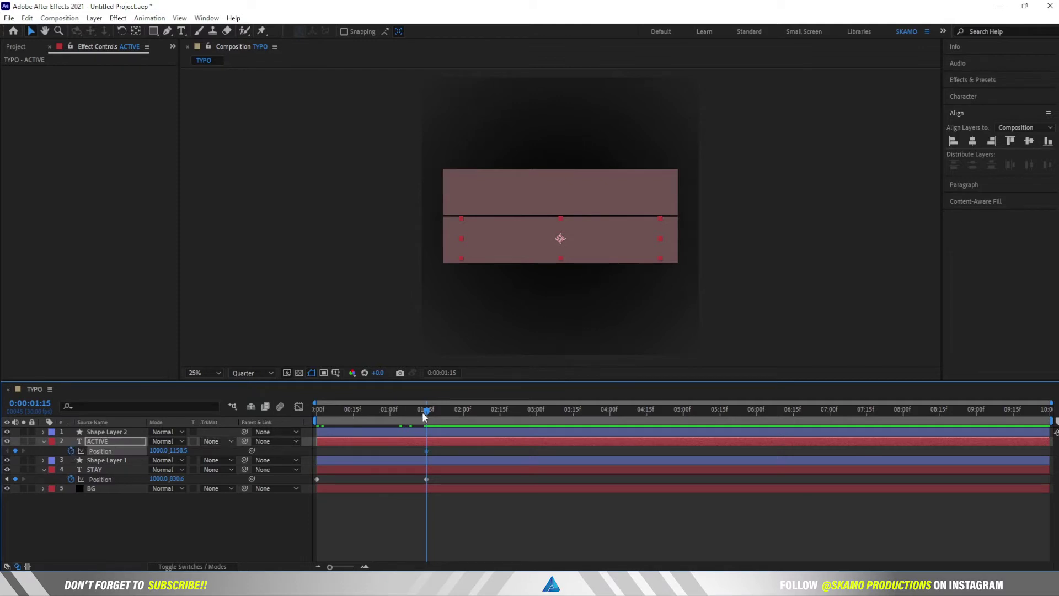
drag(426, 411, 306, 423)
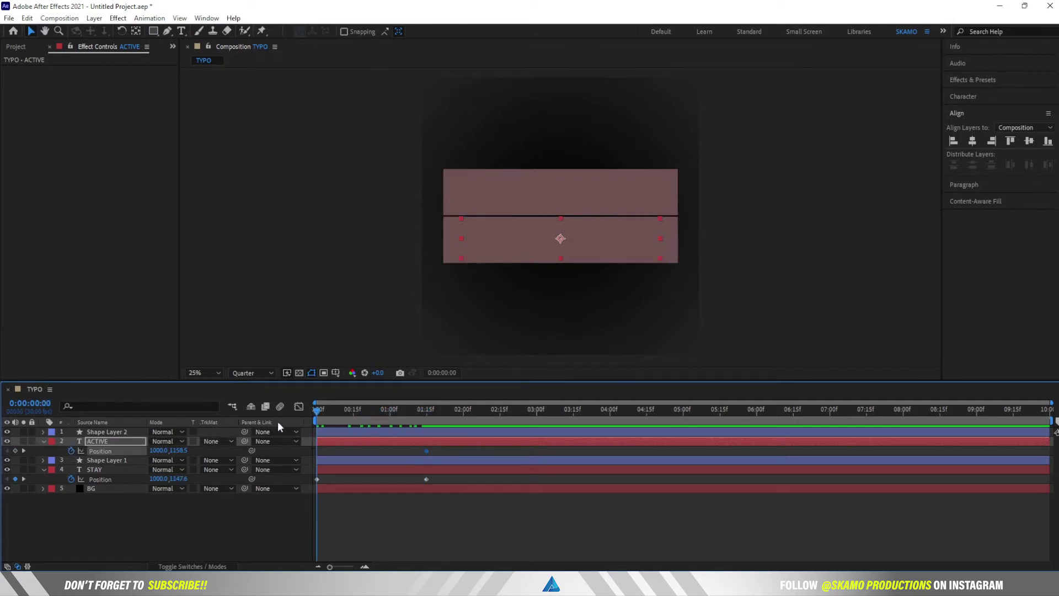
drag(191, 453, 32, 437)
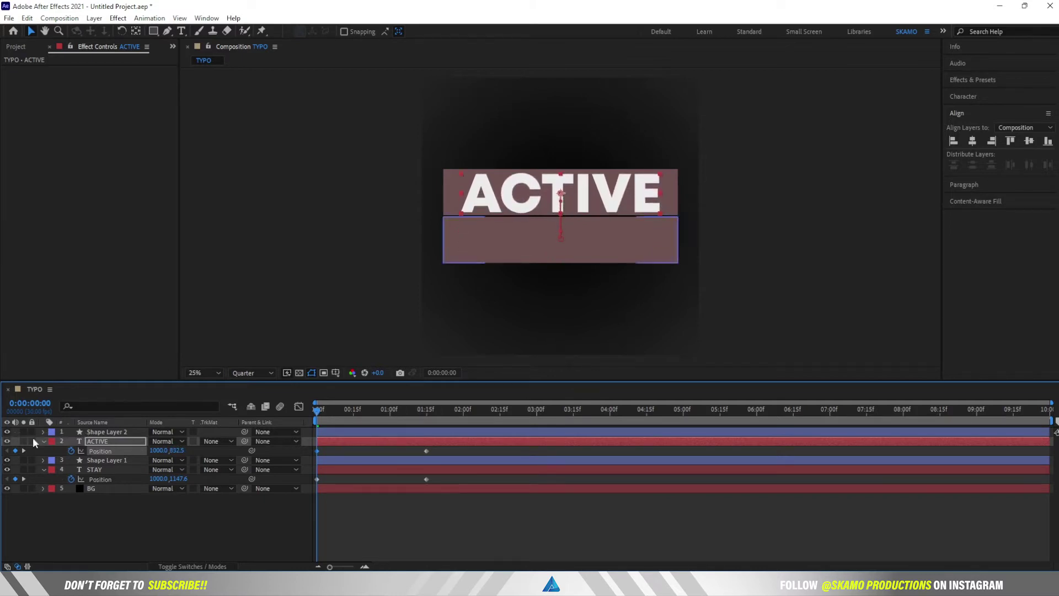
- Apply Easy Ease to all STAY and ACTIVE Position keyframes and shape their graph curve for a fast start and long slow finish
drag(461, 516, 315, 441)
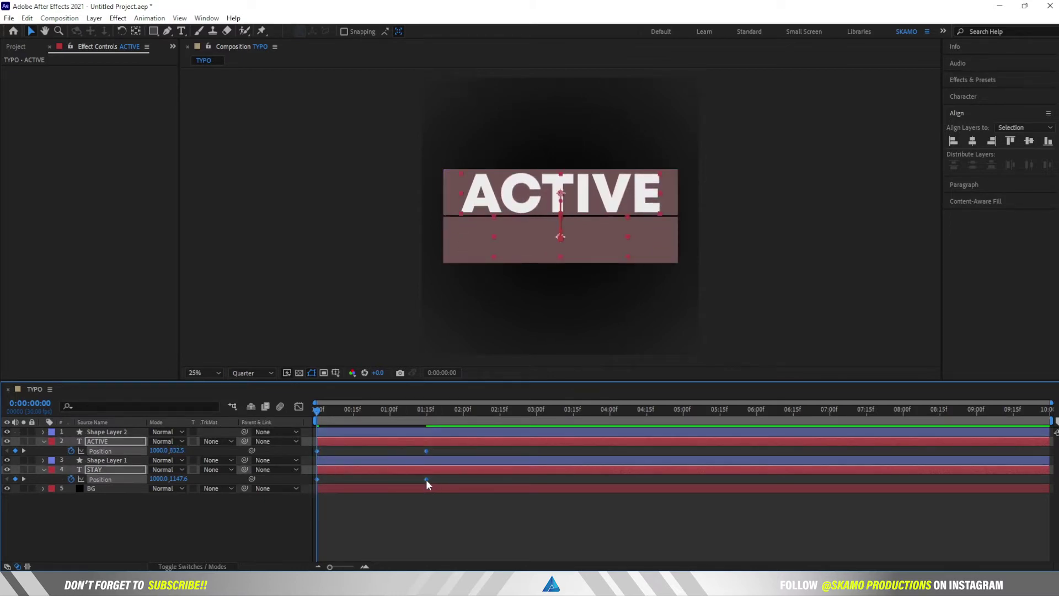
right_click(426, 479)
mouse_move(524, 475)
click(612, 508)
drag(342, 411, 361, 410)
click(298, 406)
mouse_move(447, 506)
mouse_down()
mouse_move(405, 542)
mouse_move(410, 535)
mouse_move(379, 531)
mouse_move(312, 547)
mouse_move(351, 534)
mouse_up()
click(299, 407)
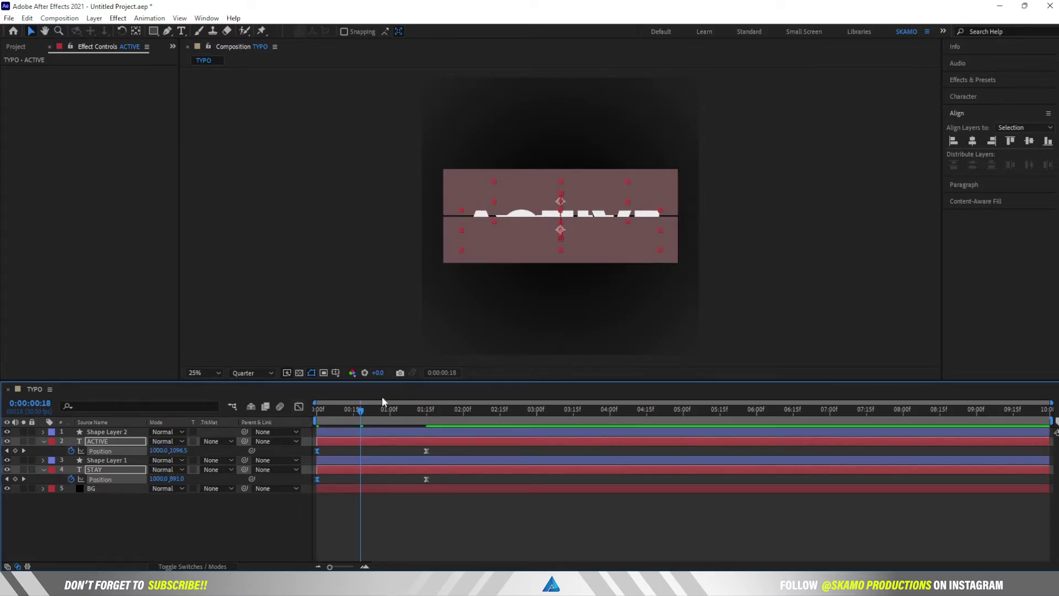
- Set alpha track mattes so Shape Layer 1 masks STAY and Shape Layer 2 masks ACTIVE
key(ctrl+a)
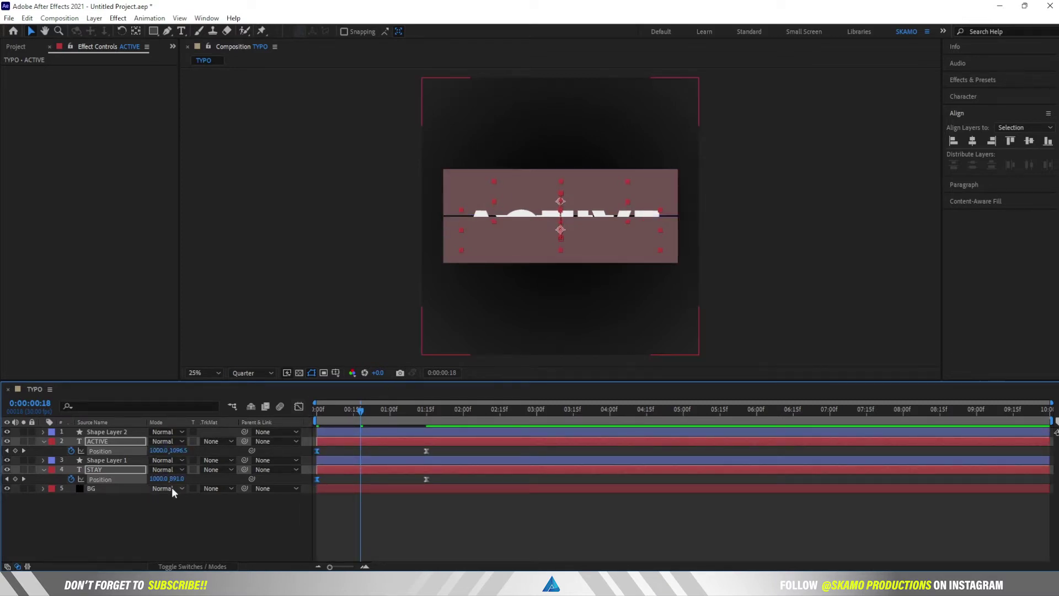
key(u)
click(153, 485)
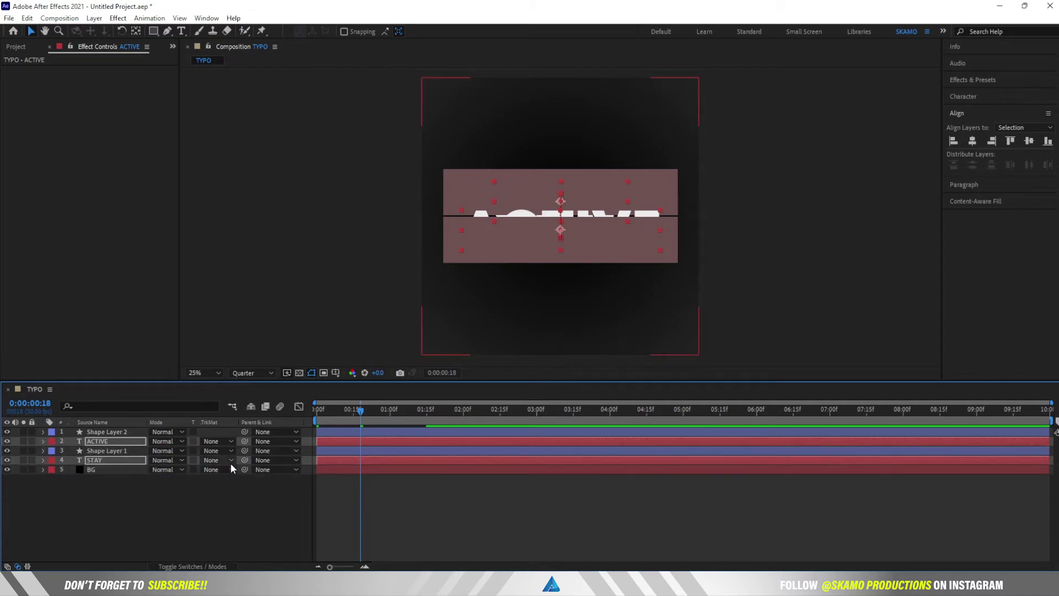
click(231, 464)
click(234, 483)
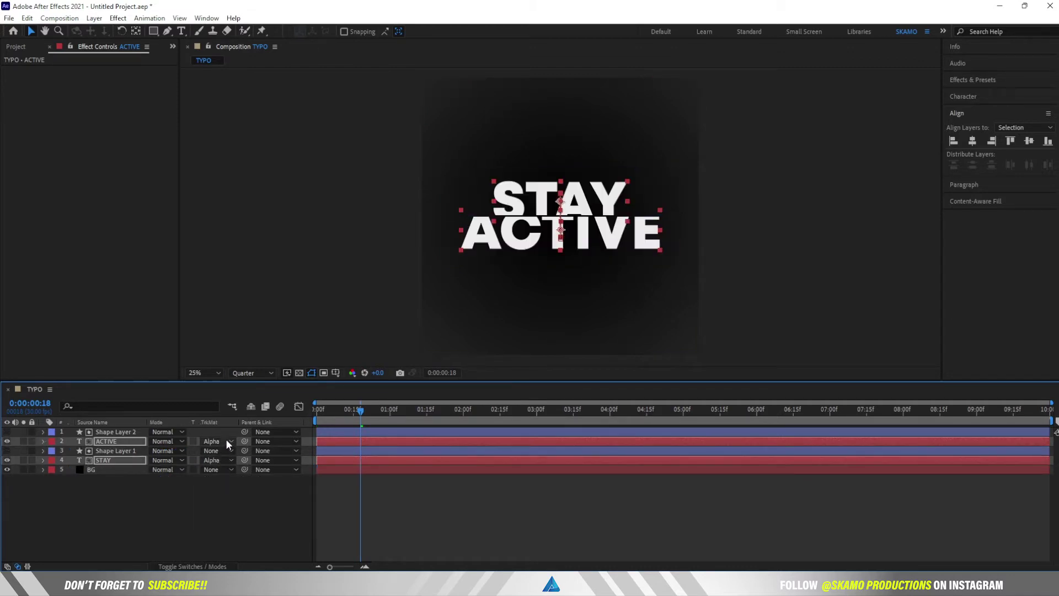
click(226, 442)
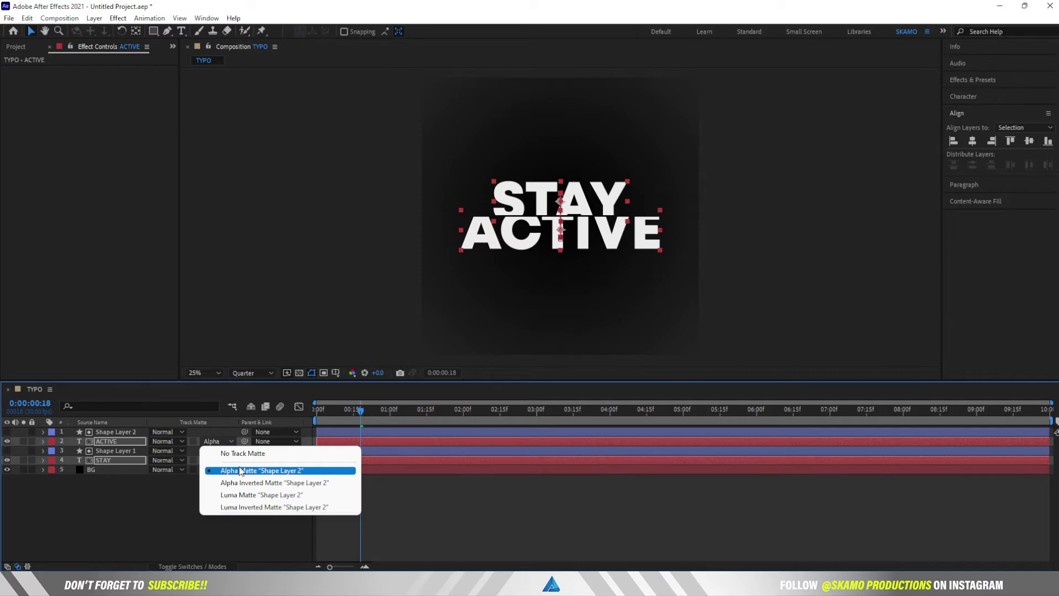
click(238, 470)
click(161, 514)
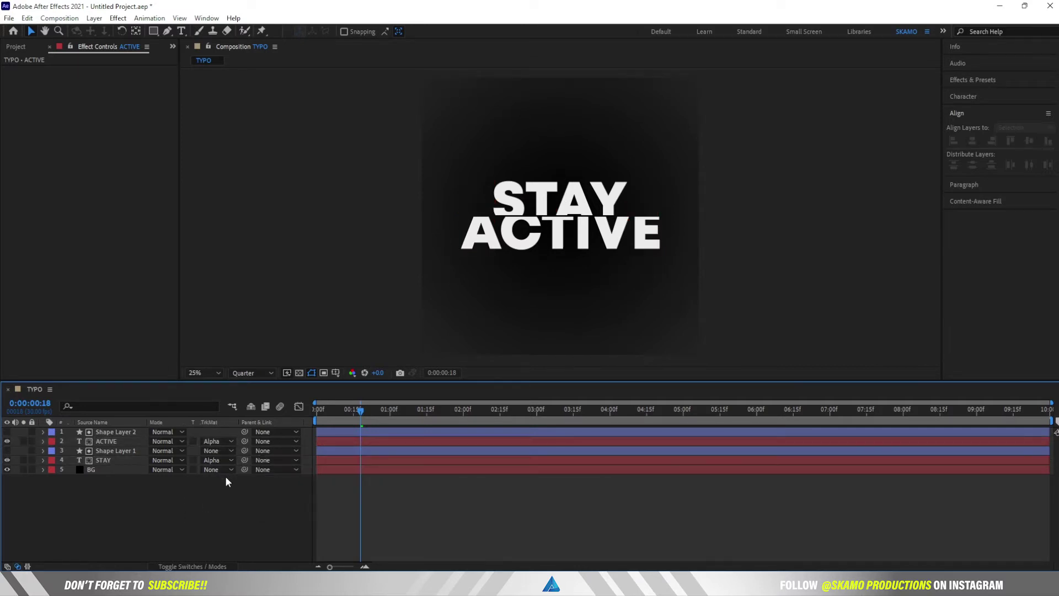
- Copy the 0:00:01:15 Position keyframes of STAY and ACTIVE to 0:00:02:00 to hold both lines in place
drag(362, 410, 429, 428)
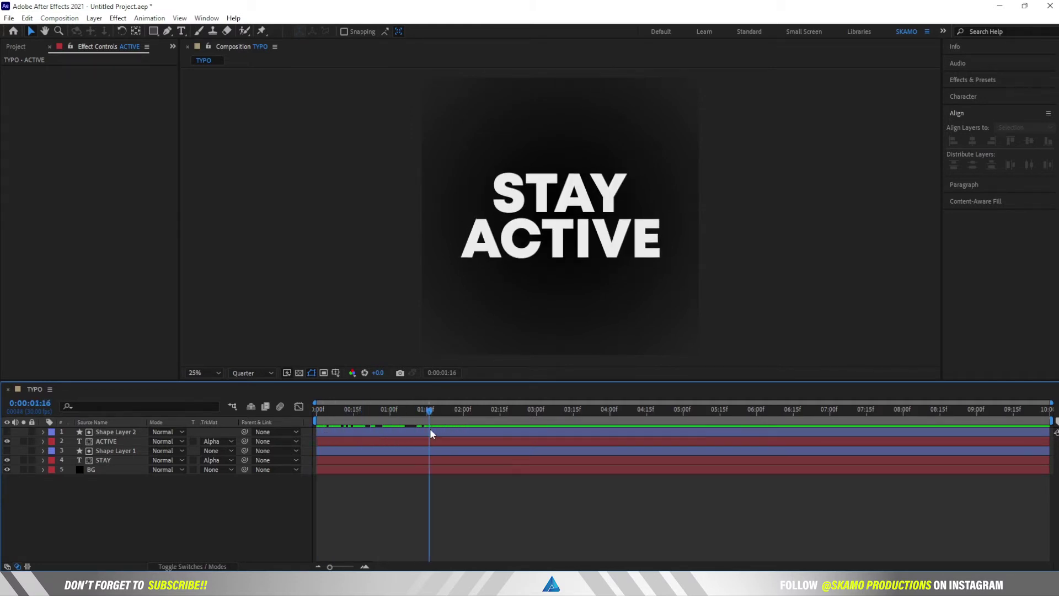
click(110, 461)
ctrl+click(122, 442)
key(p)
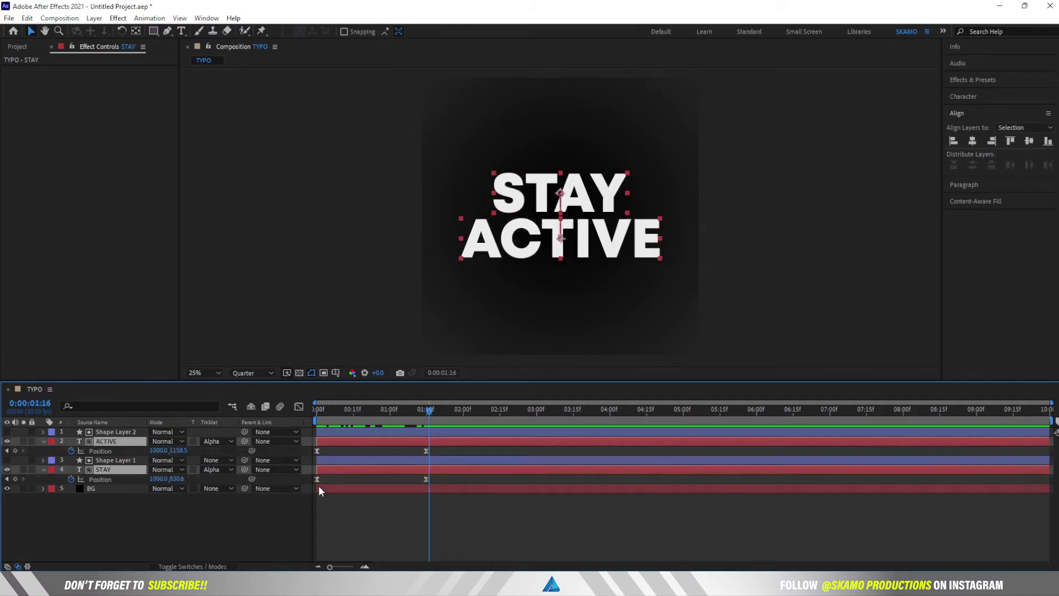
drag(442, 444, 428, 473)
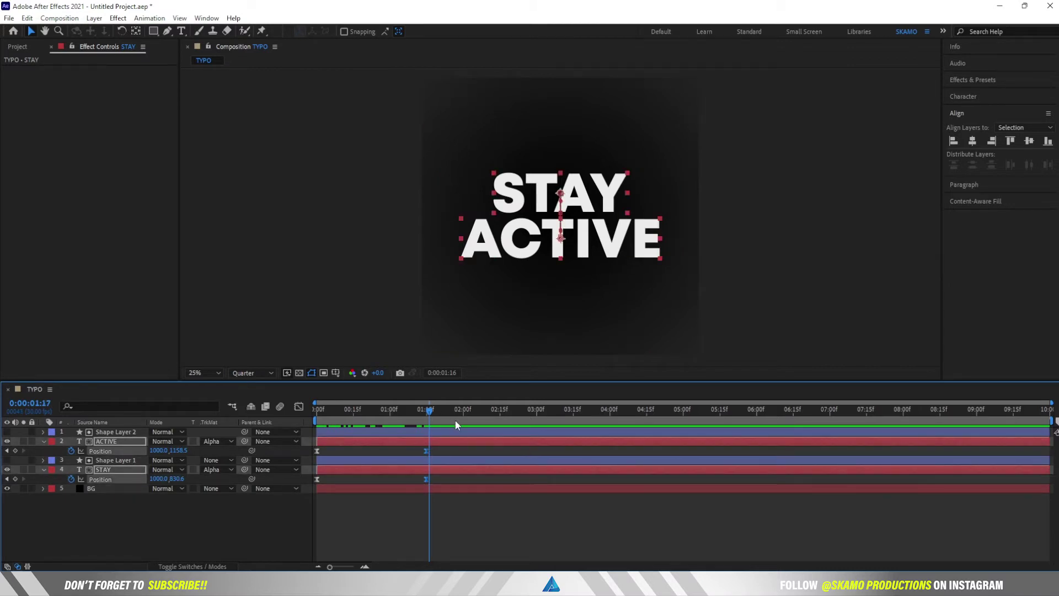
click(463, 424)
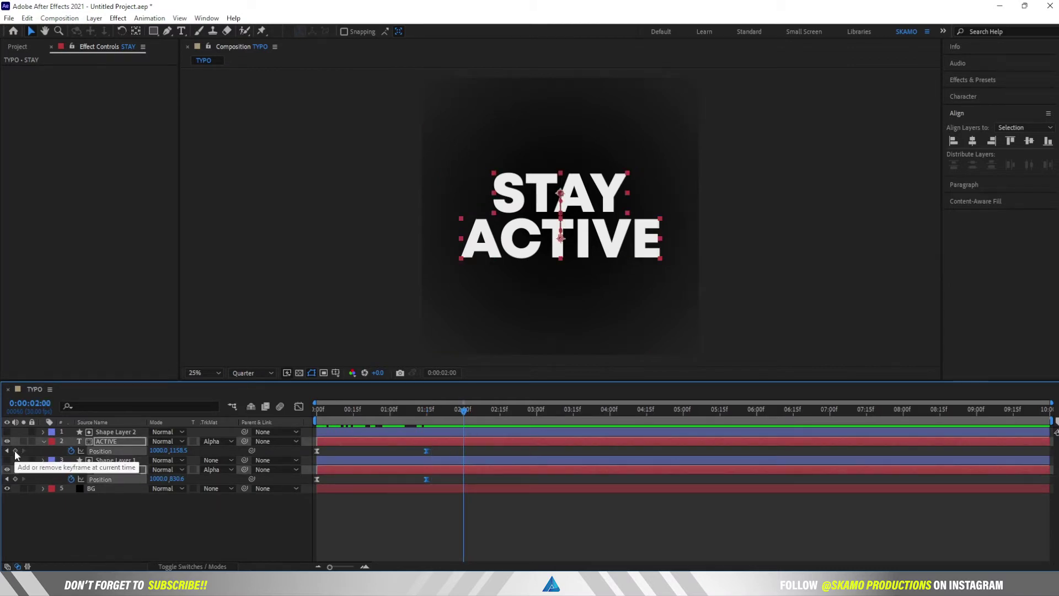
- Copy the first Position keyframe of ACTIVE and of STAY to 0:00:03:15 so both lines move back out
drag(463, 425, 575, 428)
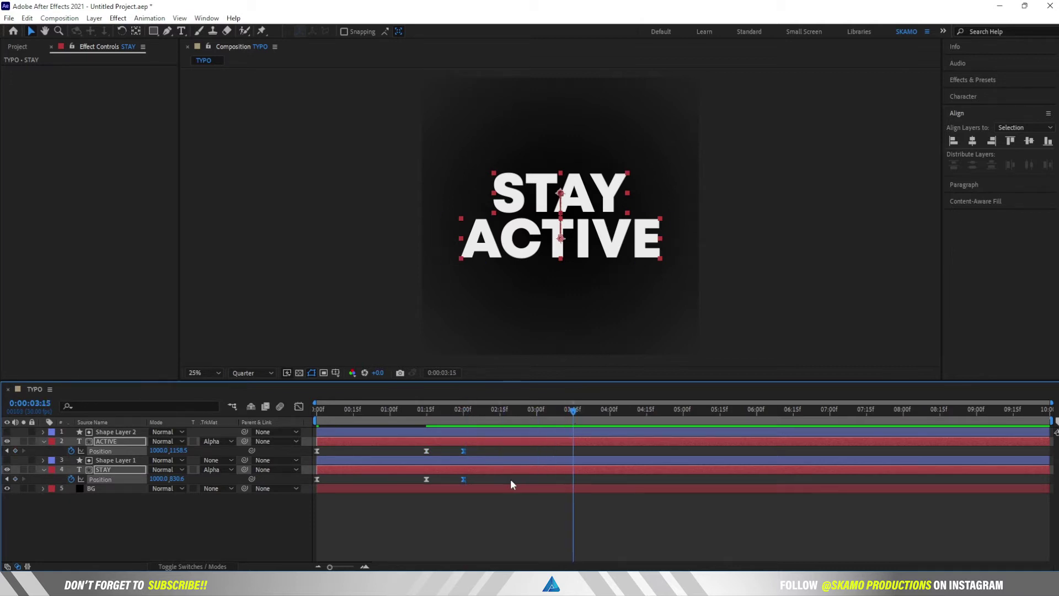
click(317, 450)
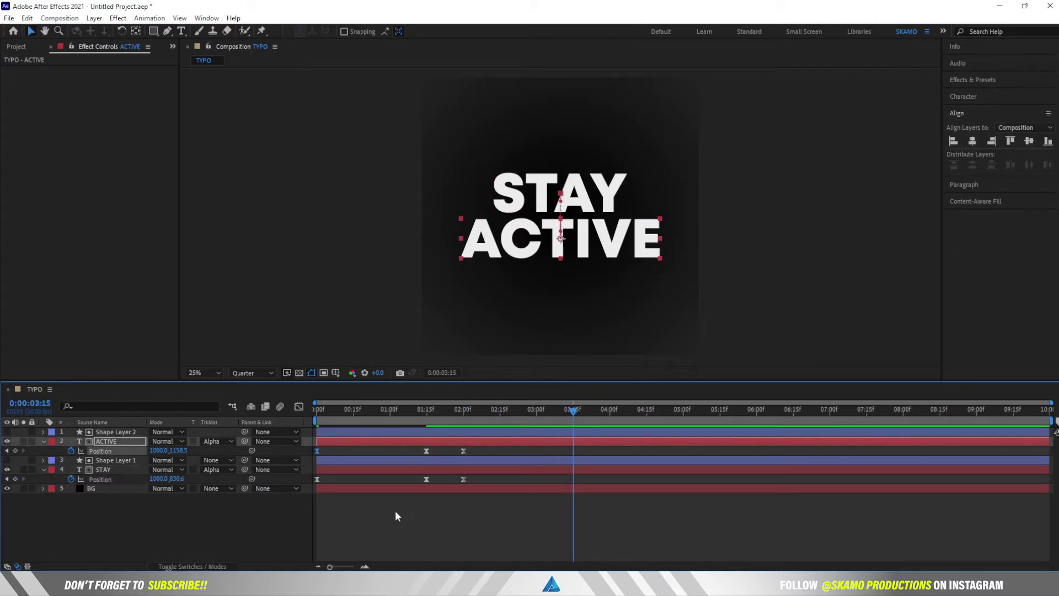
key(ctrl+c)
key(ctrl+v)
click(317, 479)
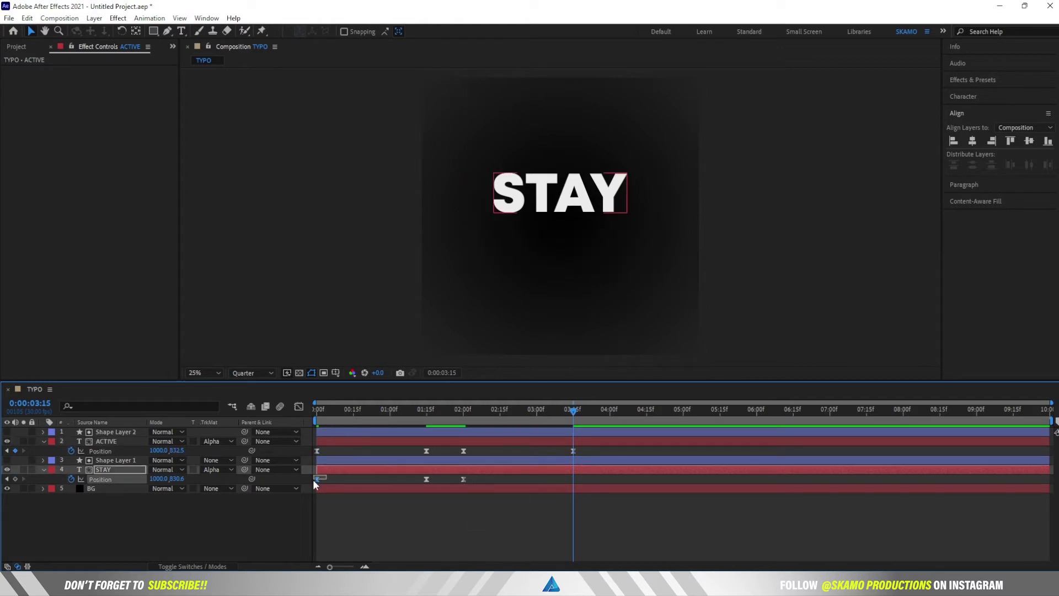
key(ctrl+c)
key(ctrl+v)
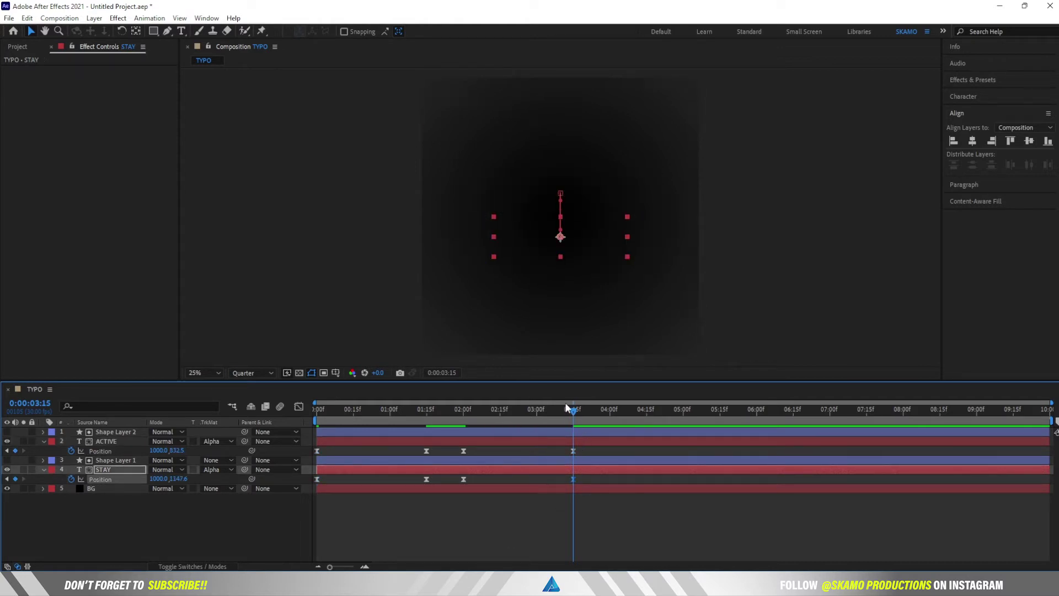
- Preview the text reveal and exit animation from the start of the composition, and return to the first frame
drag(572, 410, 303, 414)
key(space)
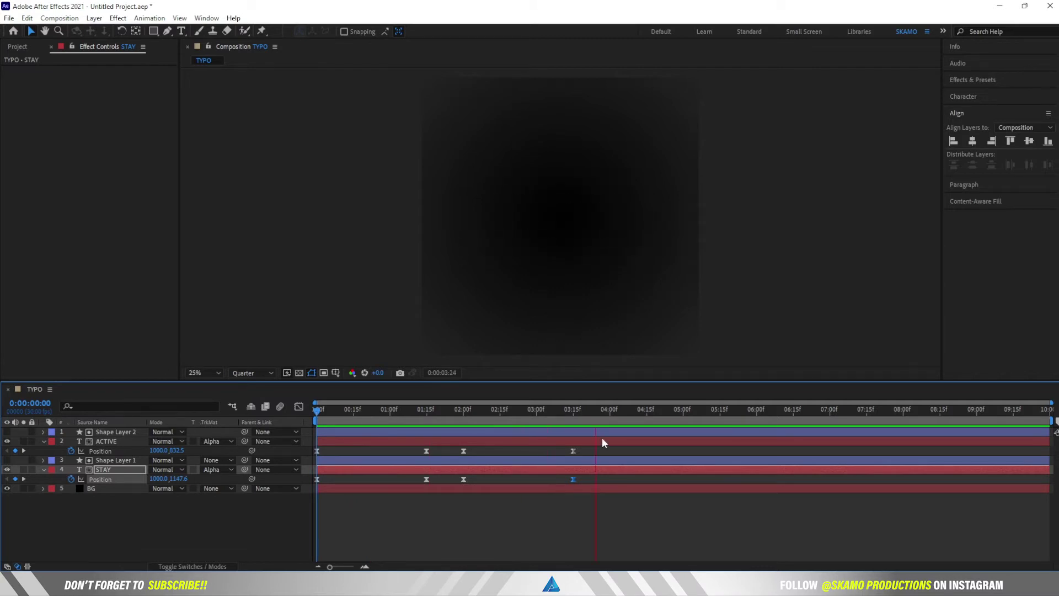
click(593, 409)
drag(593, 412, 319, 413)
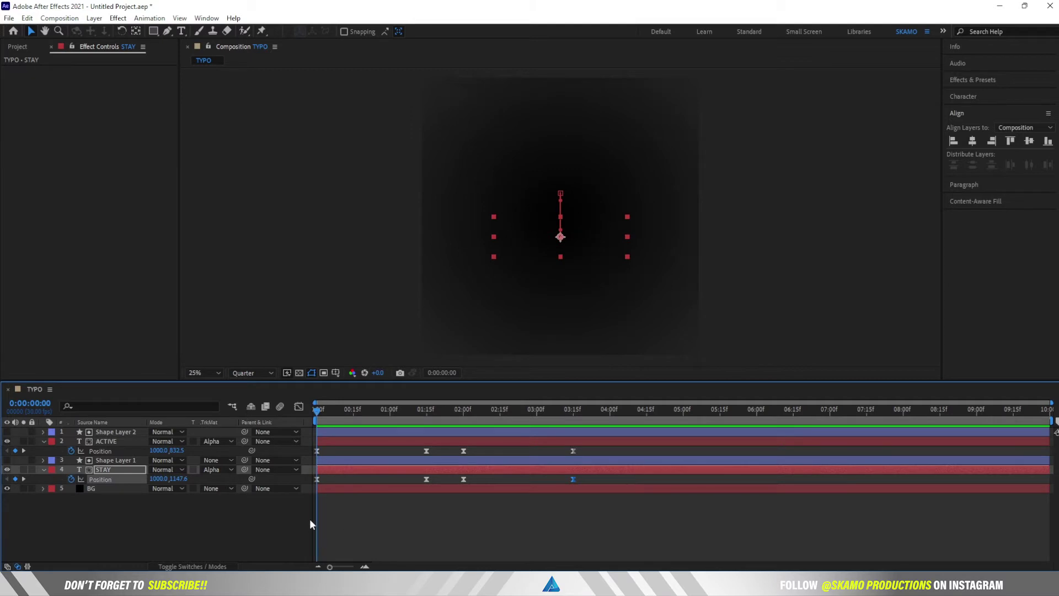
- Collapse the keyframed properties and pre-compose the STAY text with Shape Layer 1 as STAY
key(u)
click(123, 442)
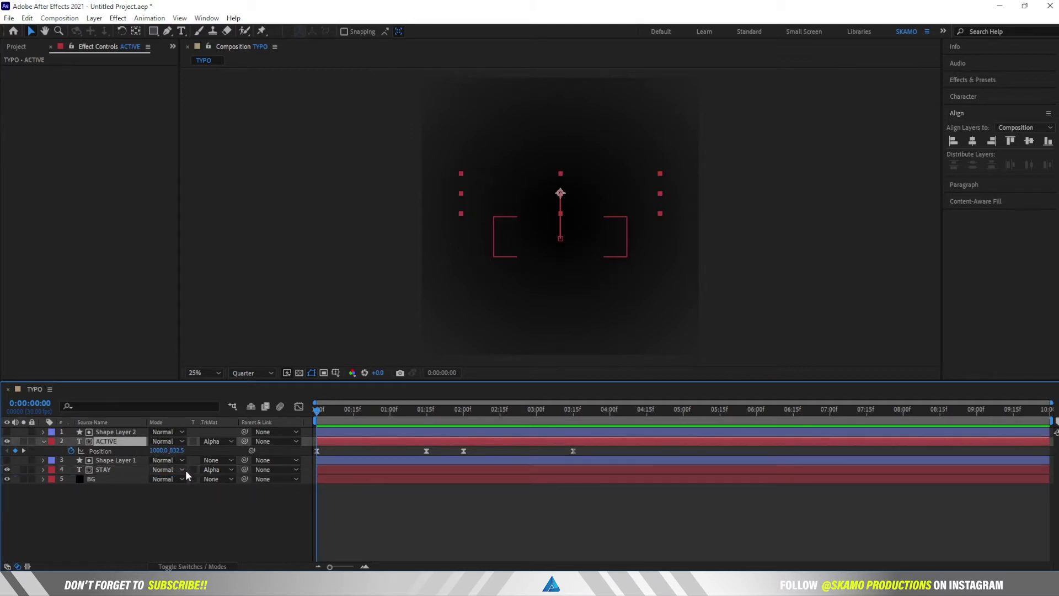
key(u)
click(122, 459)
ctrl+click(127, 452)
right_click(128, 451)
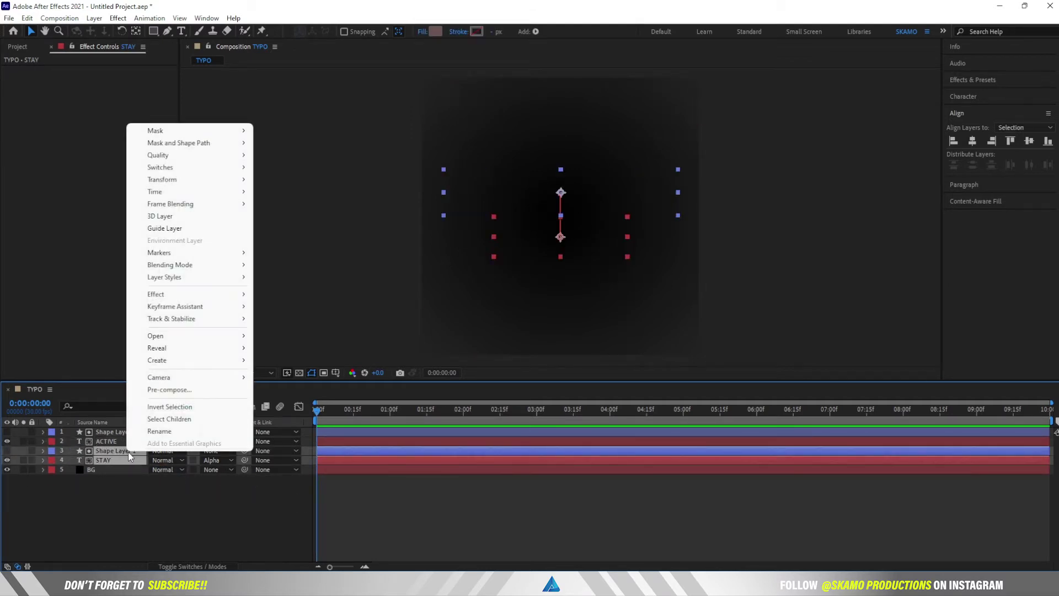
click(168, 389)
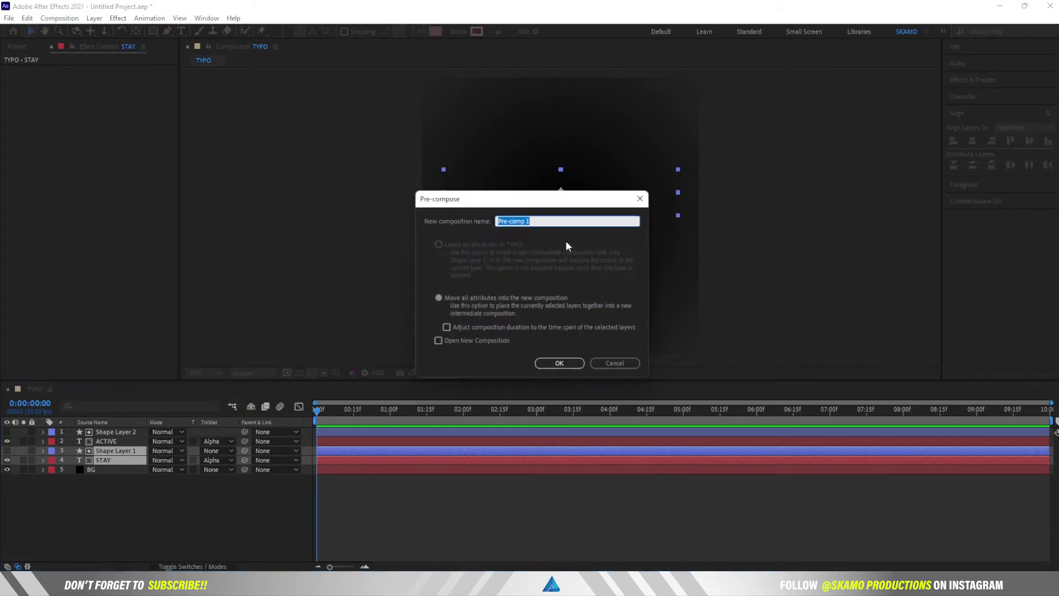
text(STAY)
click(572, 364)
- Pre-compose the ACTIVE text with Shape Layer 2 as ACTIVE
click(111, 441)
ctrl+click(121, 432)
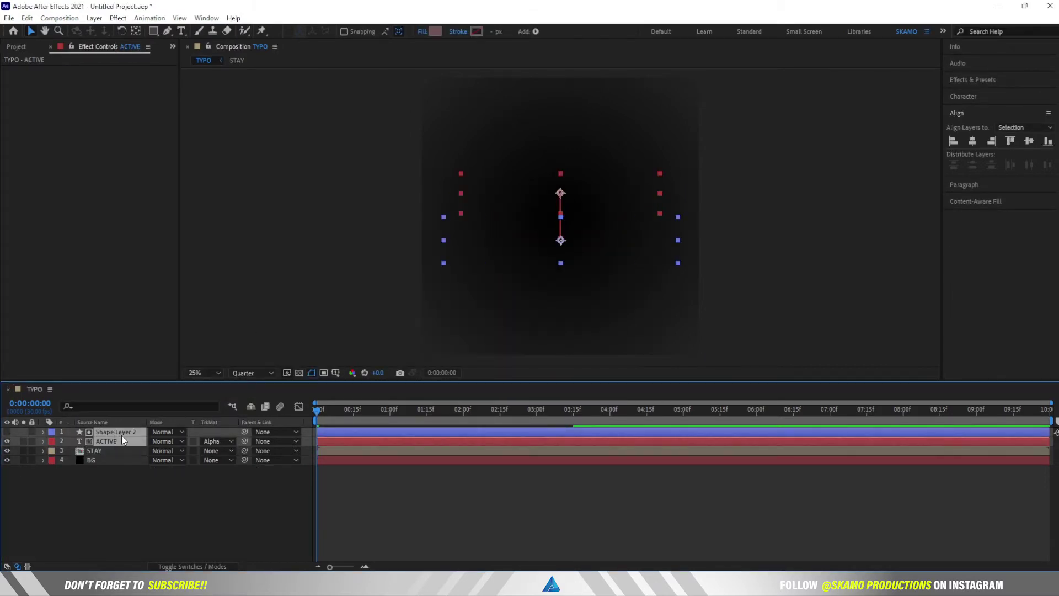
right_click(123, 432)
click(161, 373)
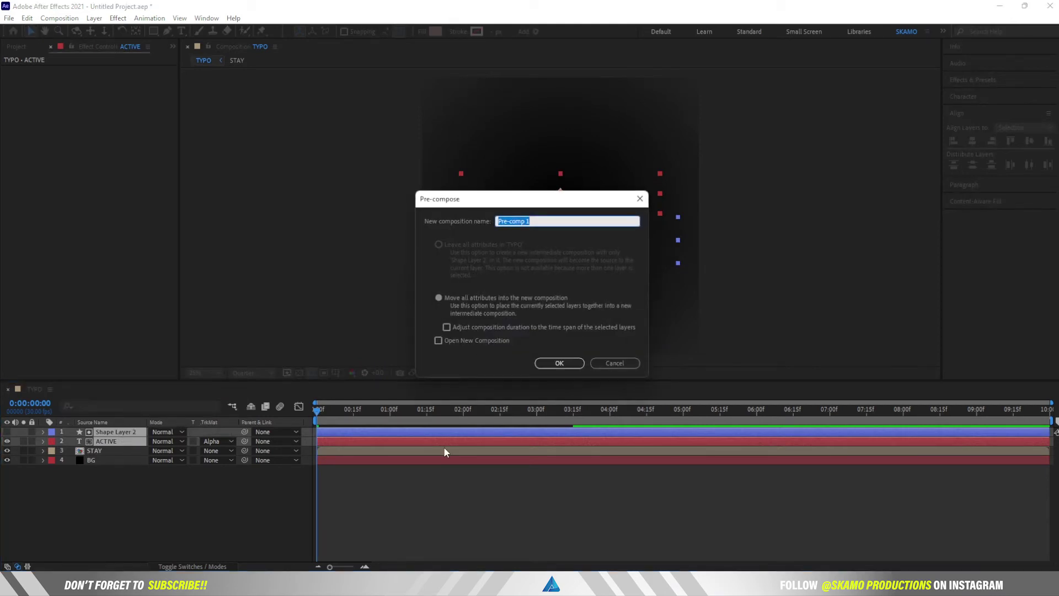
text(ACTIVE)
click(574, 365)
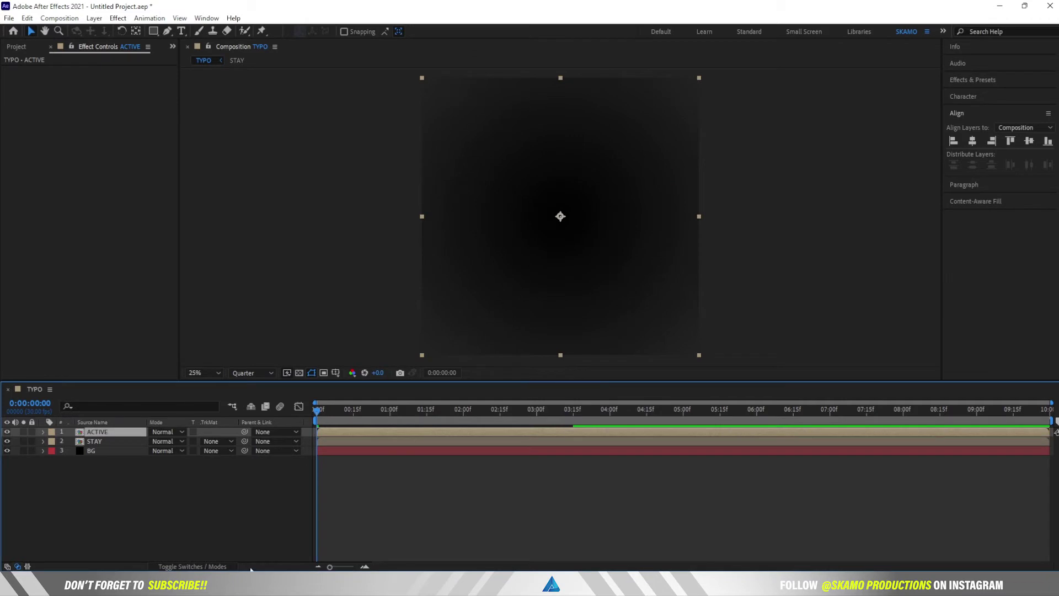
- Preview the pre-composed text animation and duplicate the STAY layer
key(space)
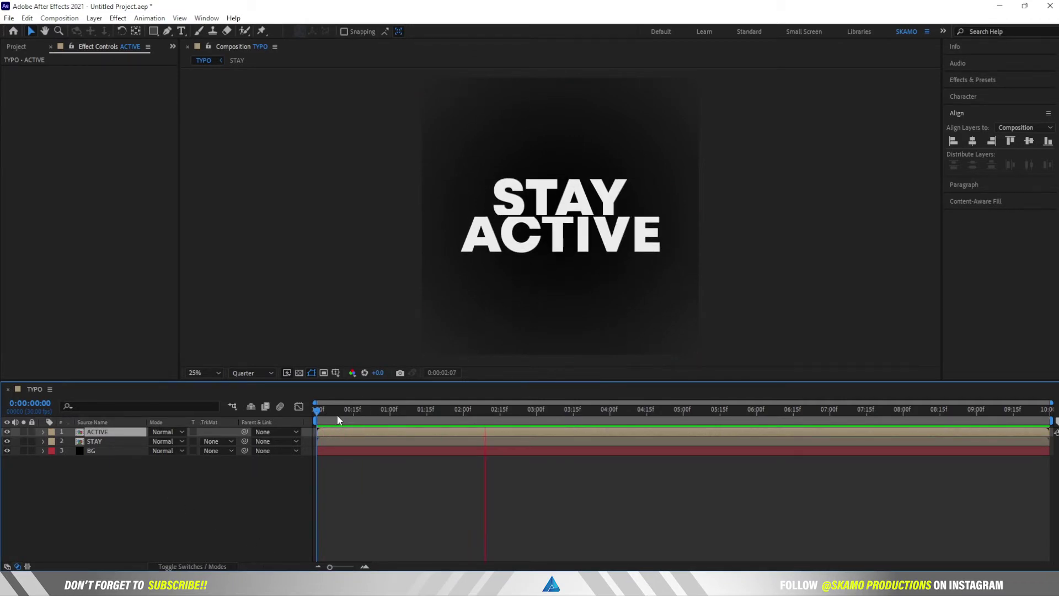
click(95, 441)
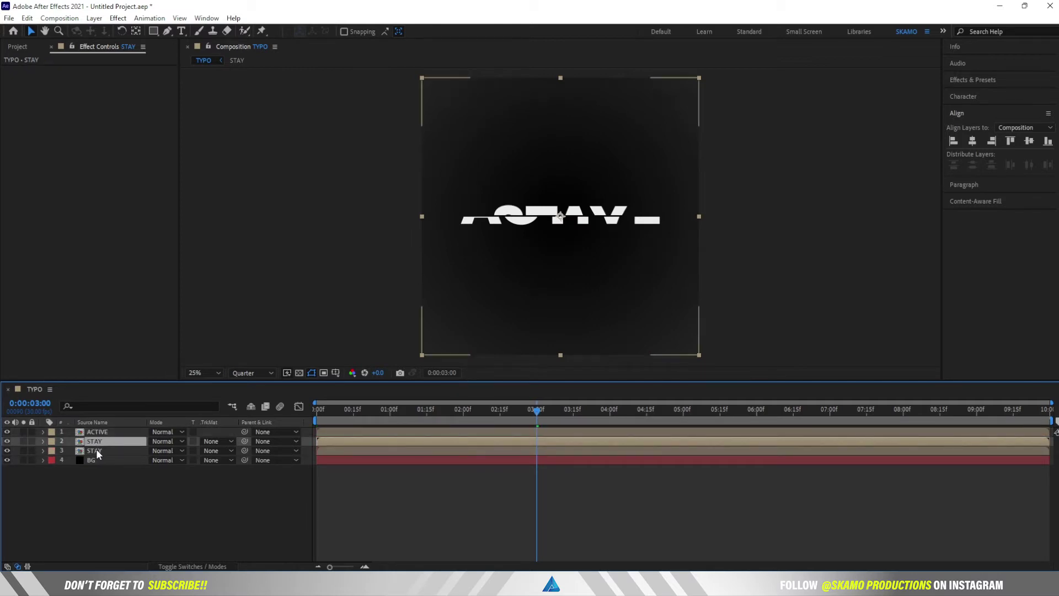
click(95, 450)
- At 0:00:01:10, move the lower STAY copy up so it forms a second row directly above the original STAY
drag(538, 415, 413, 424)
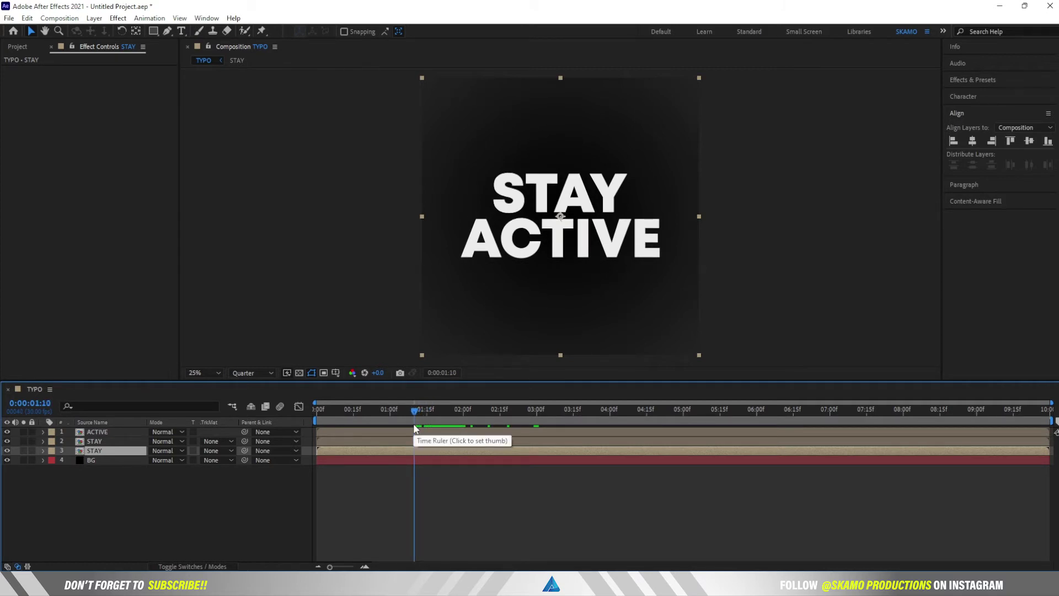
key(shift+Up)
key(shift+Up)
key(shift+Up)
key(shift+Up)
key(shift+Up)
key(shift+Up)
key(shift+Up)
key(shift+Up)
key(shift+Up)
key(shift+Up)
key(shift+Up)
key(shift+Up)
key(shift+Up)
key(shift+Up)
key(shift+Up)
key(shift+Up)
key(shift+Up)
key(shift+Up)
key(shift+Up)
key(shift+Up)
key(shift+Up)
key(shift+Up)
key(shift+Up)
key(shift+Up)
key(shift+Up)
key(shift+Up)
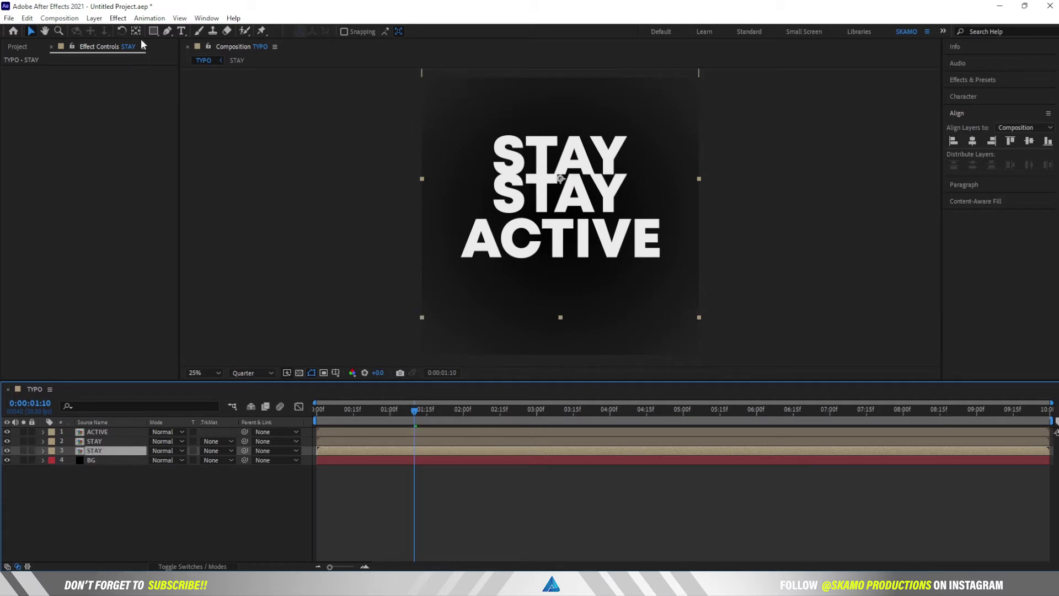
- Draw a rectangular mask around the upper STAY copy and raise its lower edge to crop the base of the letters
click(154, 31)
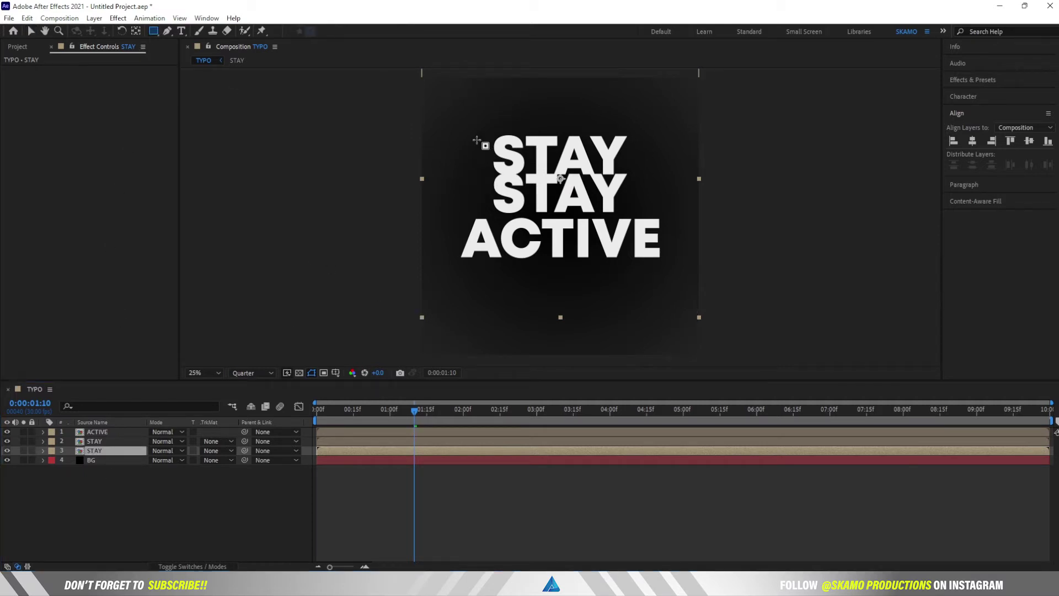
drag(474, 133, 643, 170)
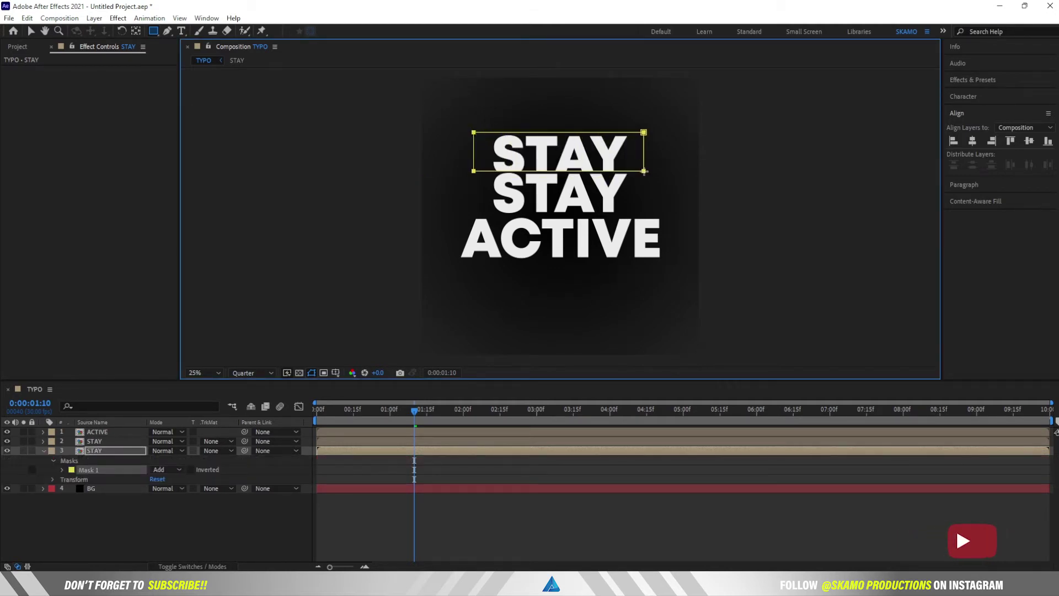
click(33, 32)
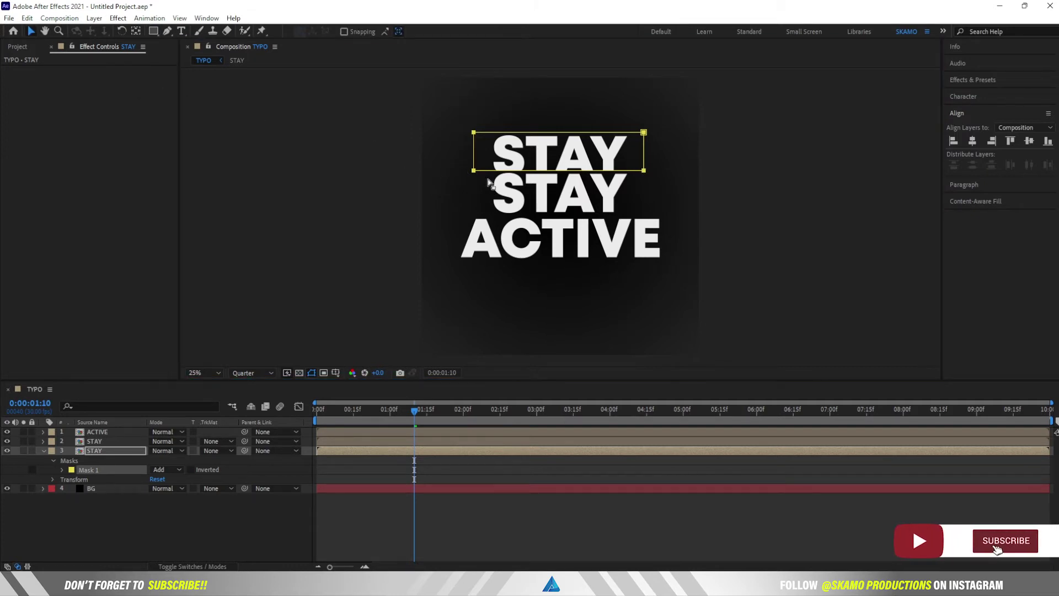
click(468, 171)
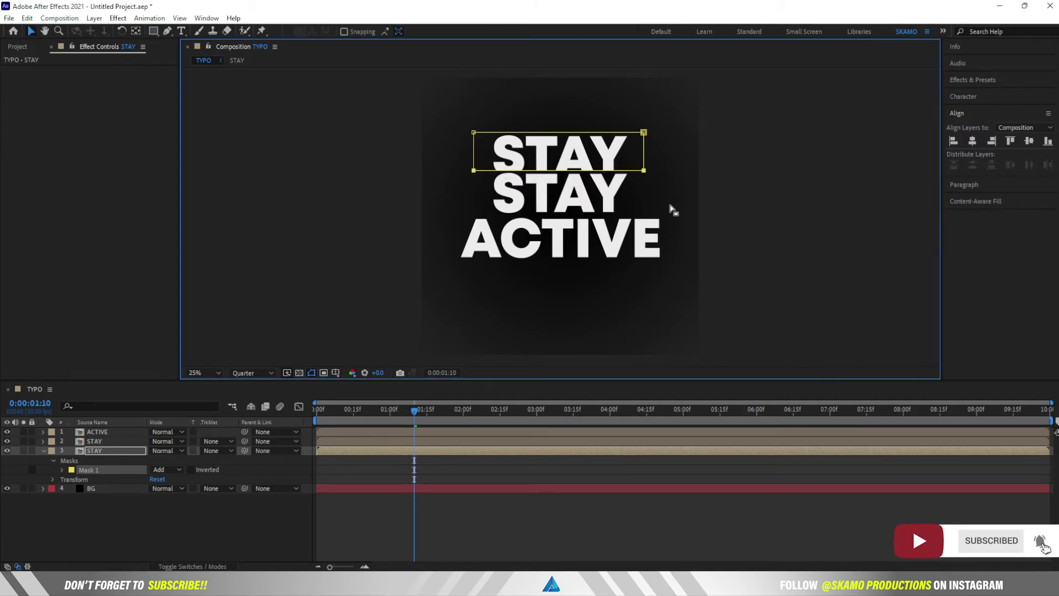
key(shift+Up)
key(shift+Up)
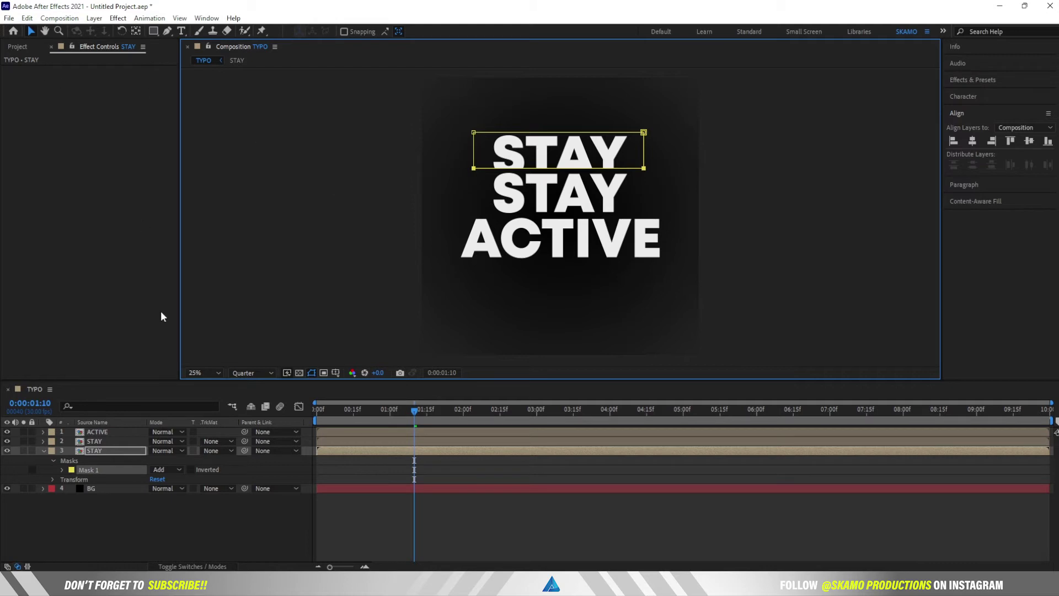
- Nudge the masked STAY copy down until its cropped edge meets the top of the original STAY
click(107, 453)
key(shift+Down)
key(shift+Down)
key(shift+Down)
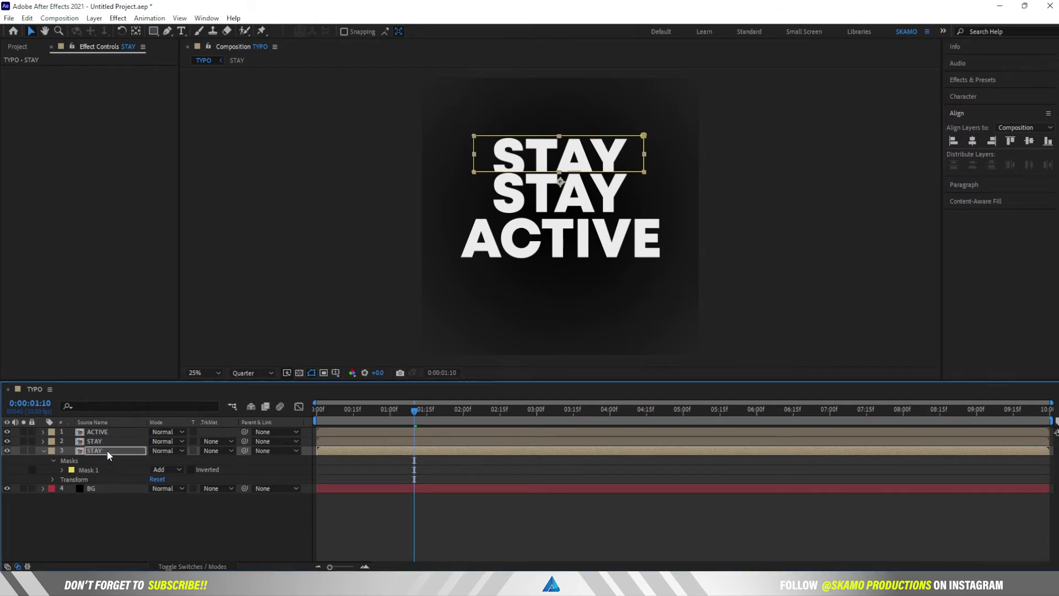
key(Down)
- Duplicate the masked STAY layer and move the lower copy up to form a third STAY row
click(102, 453)
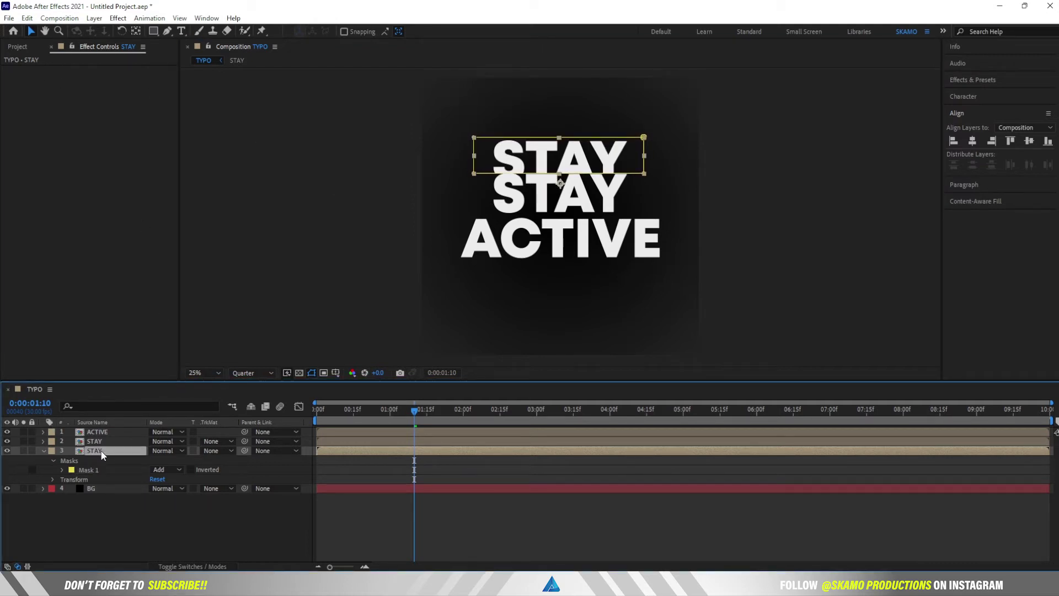
key(ctrl+d)
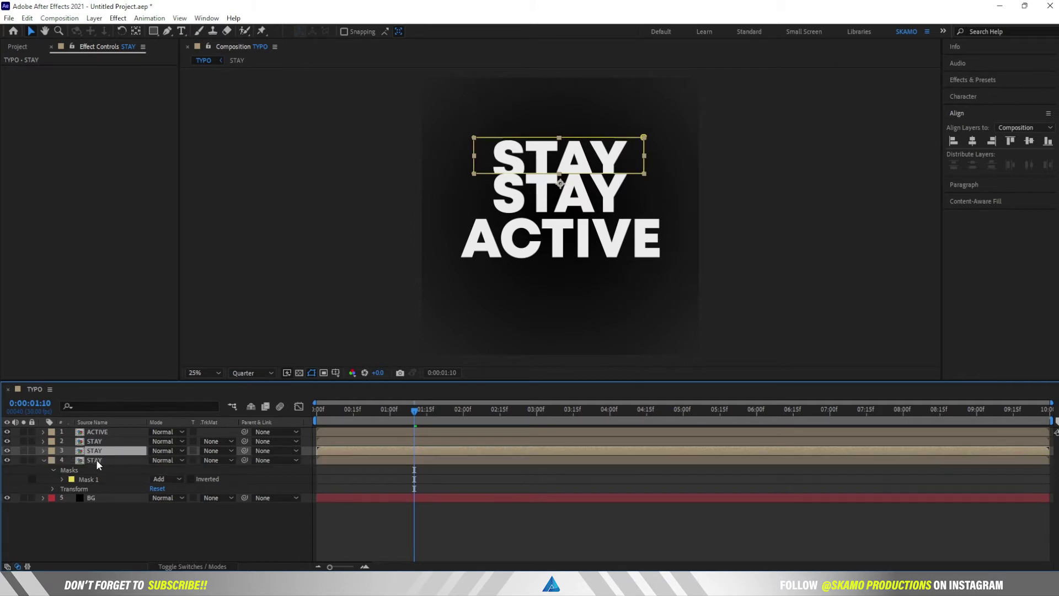
click(98, 461)
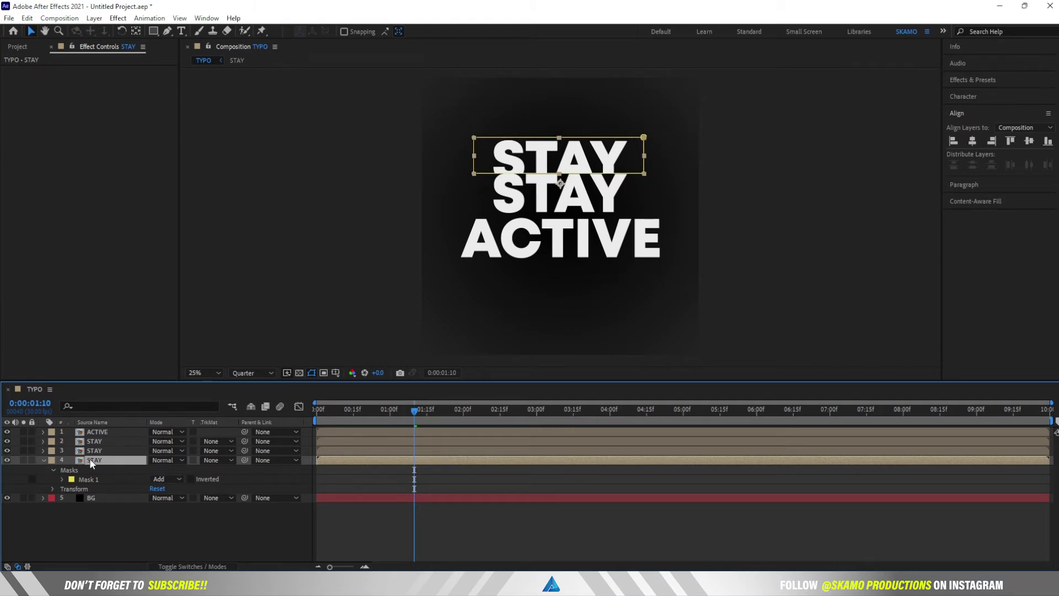
key(shift+Up)
key(shift+Up)
key(shift+Up)
key(shift+Up)
key(shift+Up)
key(shift+Up)
key(shift+Up)
key(shift+Up)
key(shift+Up)
key(shift+Up)
key(shift+Up)
key(shift+Up)
key(shift+Up)
key(shift+Up)
key(shift+Up)
key(shift+Up)
key(shift+Up)
key(shift+Up)
key(shift+Up)
key(shift+Up)
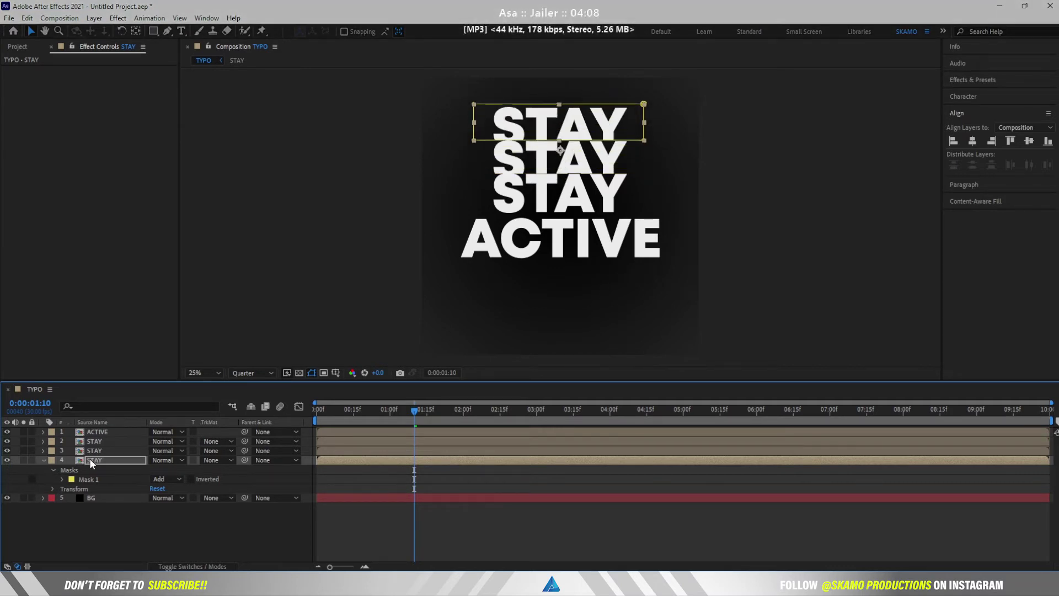
- Raise the lower edge of the third STAY row's Mask 1 to crop more of the letters
click(94, 480)
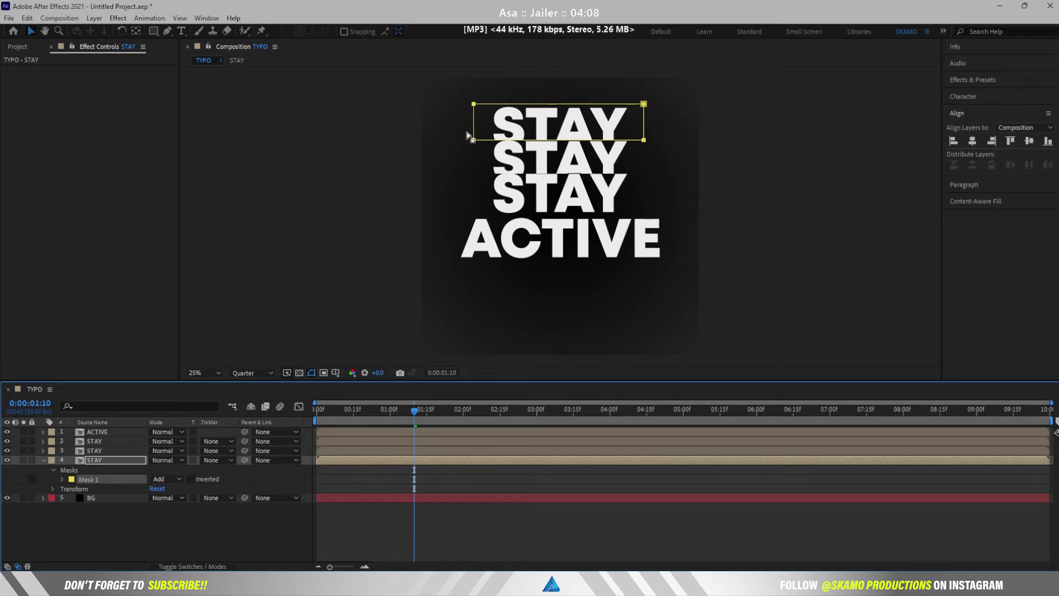
drag(467, 132, 664, 153)
key(shift+Up)
key(shift+Up)
key(shift+Up)
key(shift+Up)
key(shift+Up)
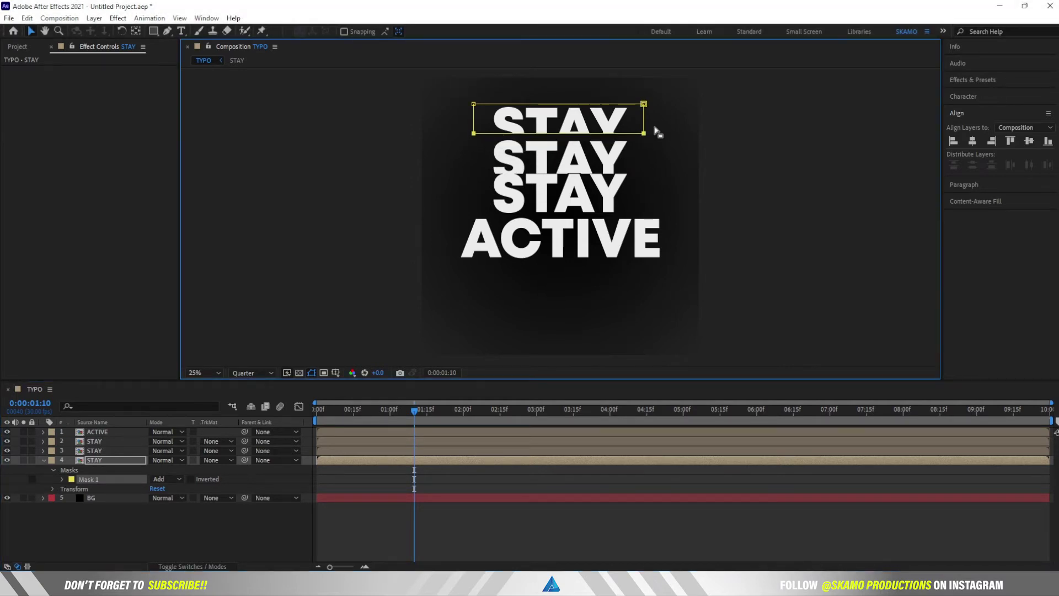
- Lower the third STAY row until it meets the row beneath it, and collapse its layer properties
click(122, 460)
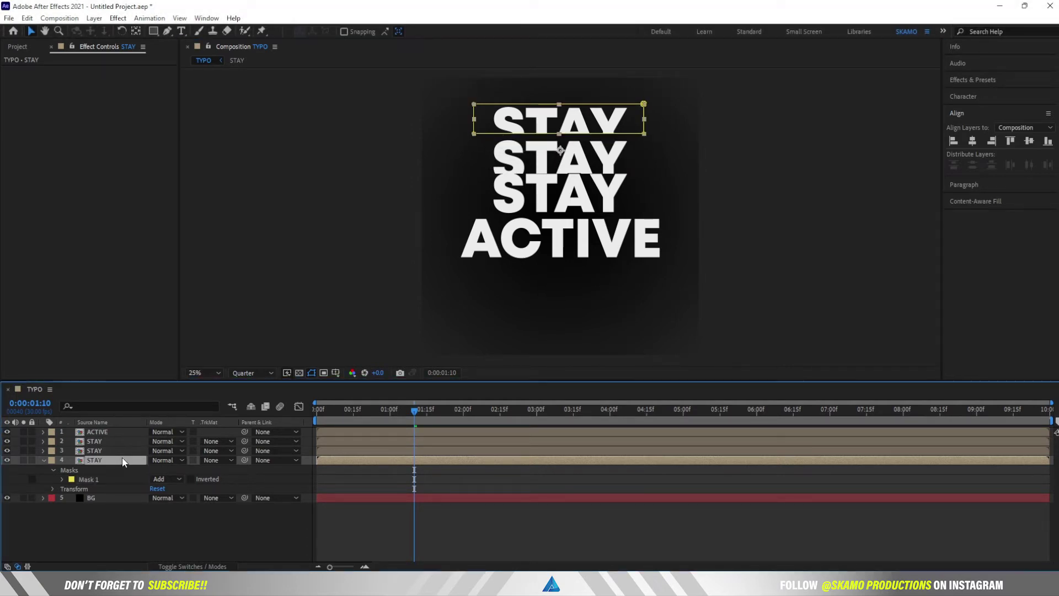
key(shift+Down)
key(shift+Down)
key(shift+Down)
key(shift+Down)
key(shift+Down)
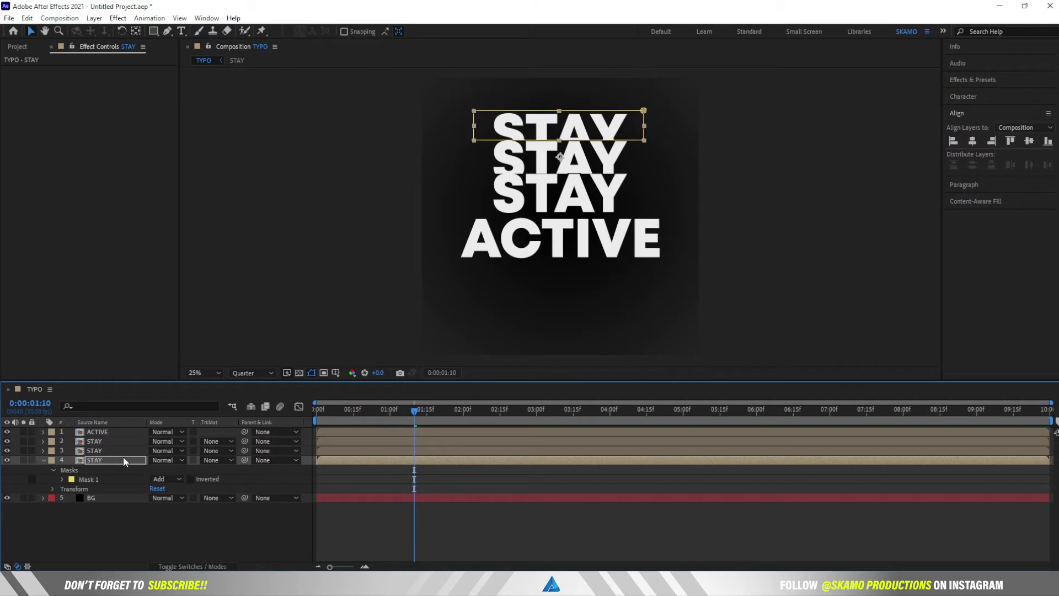
key(shift+Up)
key(shift+Up)
click(44, 460)
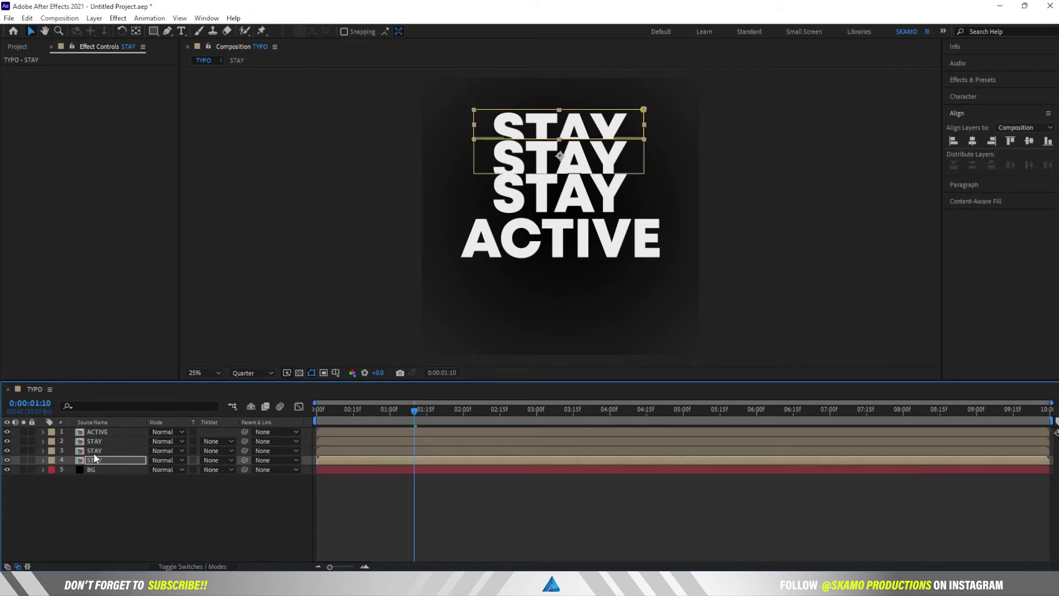
- Duplicate the topmost STAY row's layer and move the lower copy up to form a fourth row
click(96, 453)
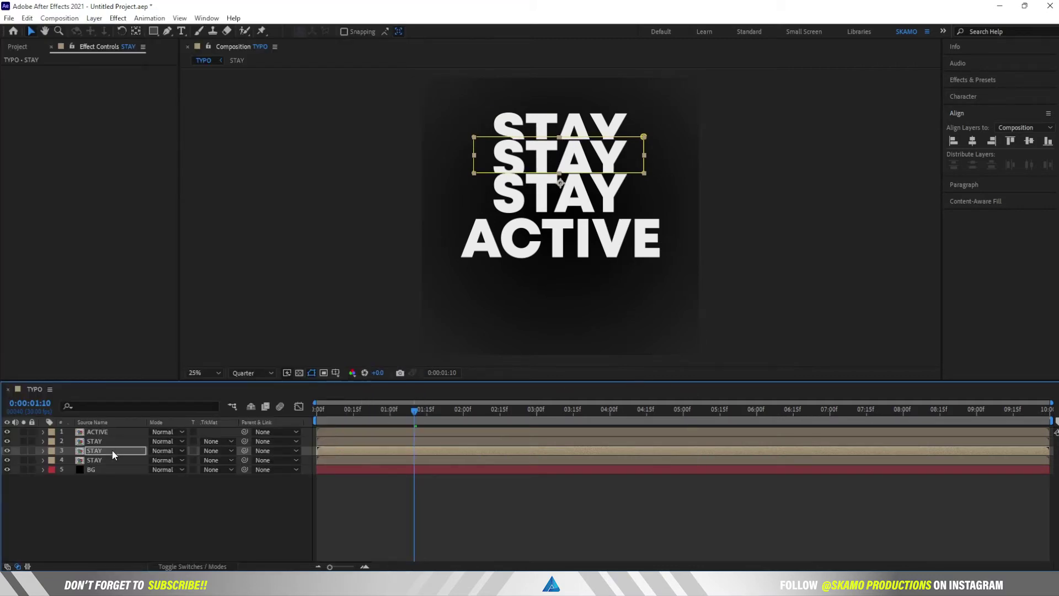
click(111, 460)
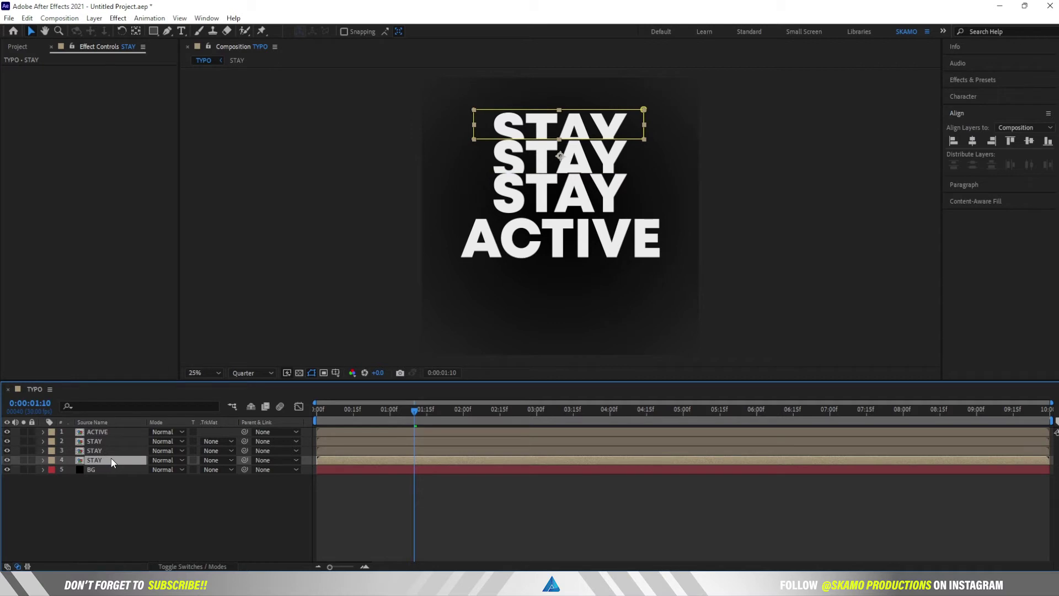
key(ctrl+d)
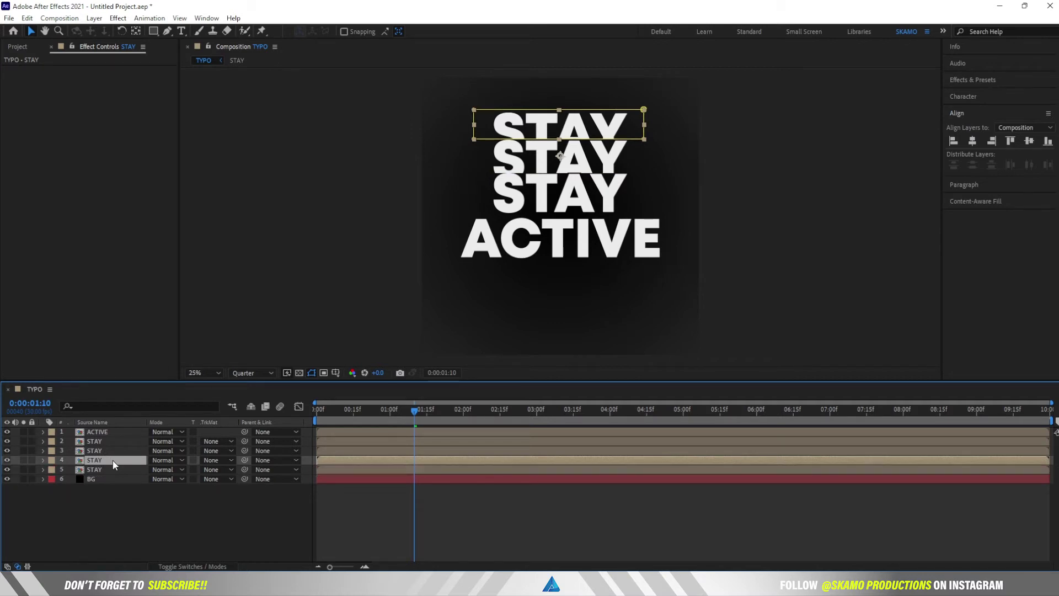
click(114, 468)
click(43, 470)
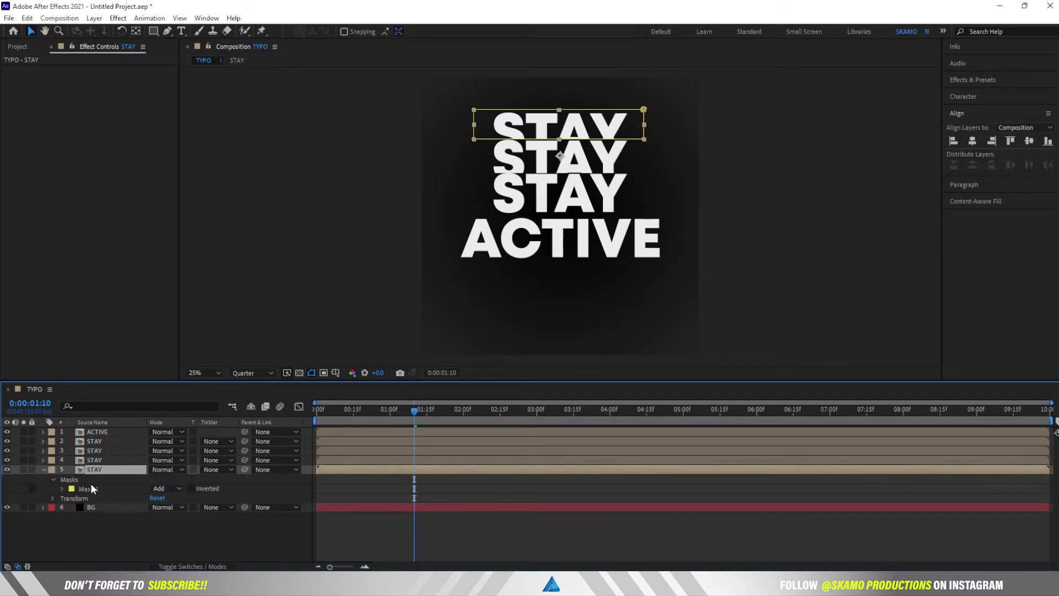
key(shift+Up)
key(shift+Up)
key(shift+Up)
key(shift+Up)
key(shift+Up)
key(shift+Up)
key(shift+Up)
key(shift+Up)
key(shift+Up)
key(shift+Up)
key(shift+Up)
key(shift+Up)
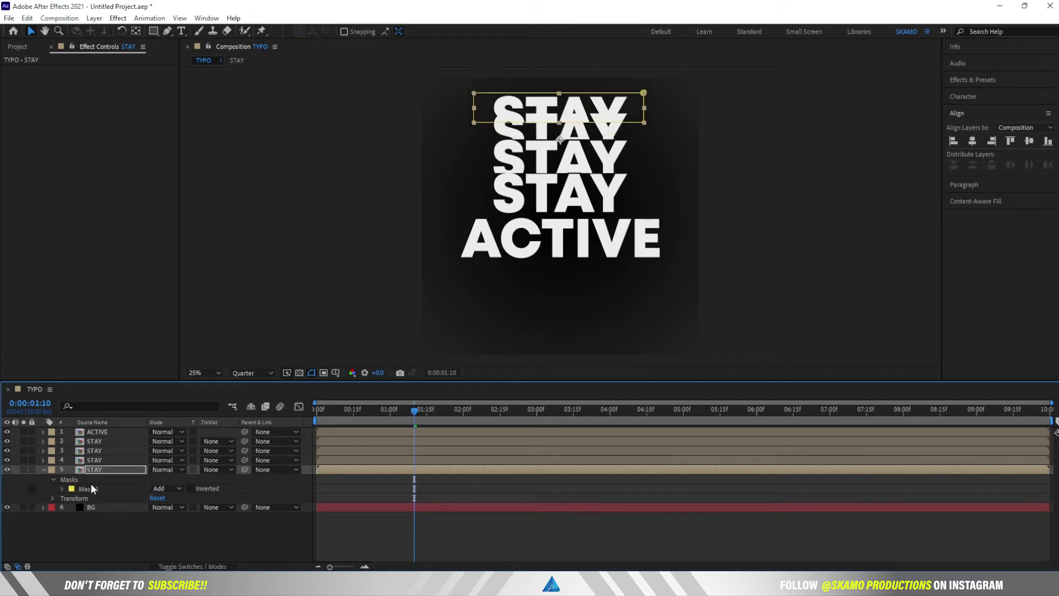
- Raise the lower edge of the fourth STAY row's Mask 1 to the top of the row beneath, and collapse the layer
click(80, 489)
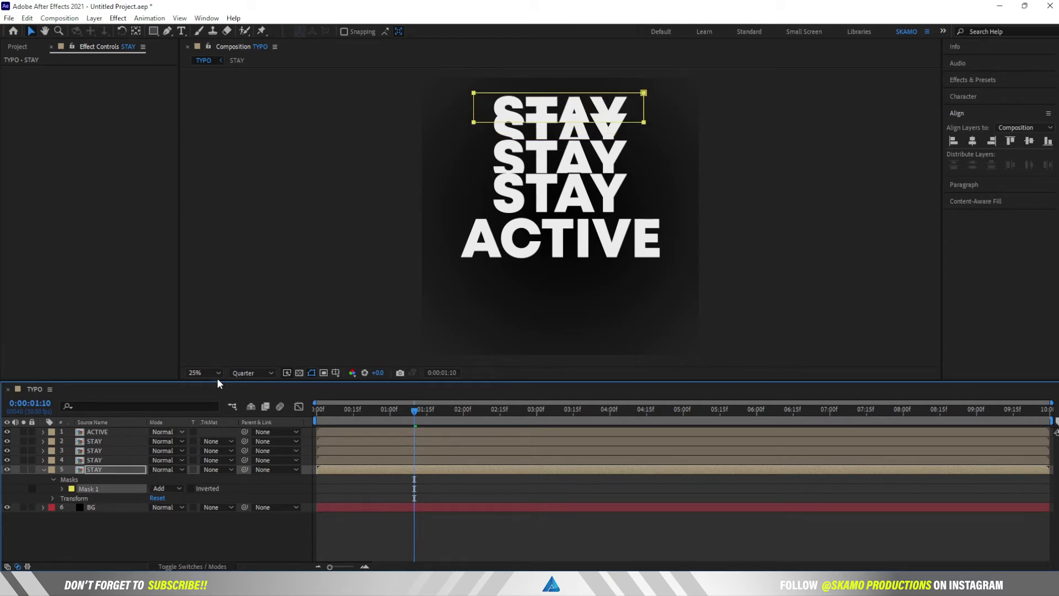
drag(461, 120, 662, 139)
key(shift+Up)
key(shift+Up)
key(shift+Up)
key(shift+Up)
key(shift+Up)
key(shift+Up)
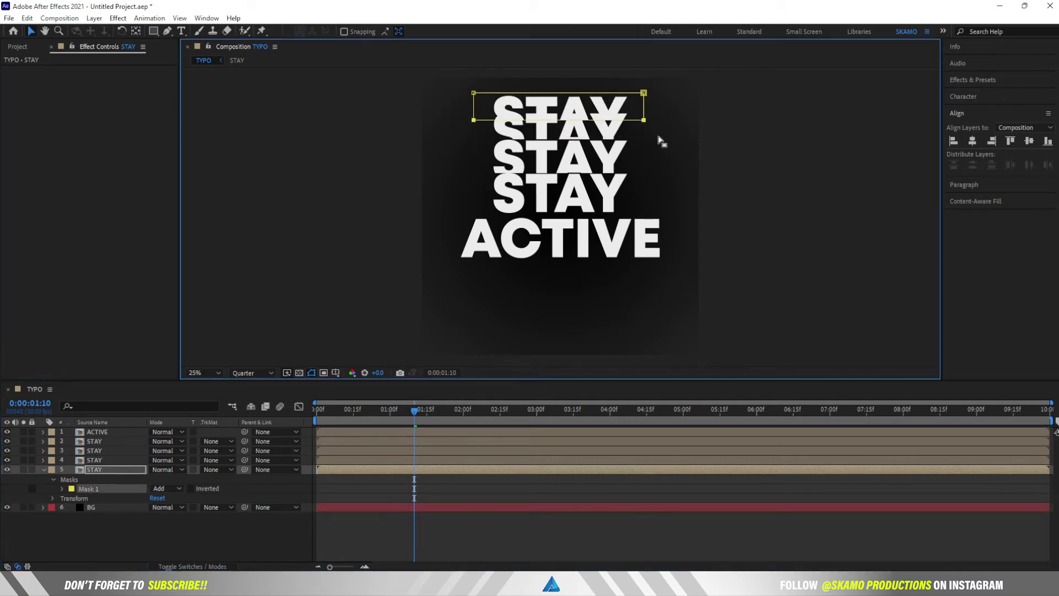
key(shift+Up)
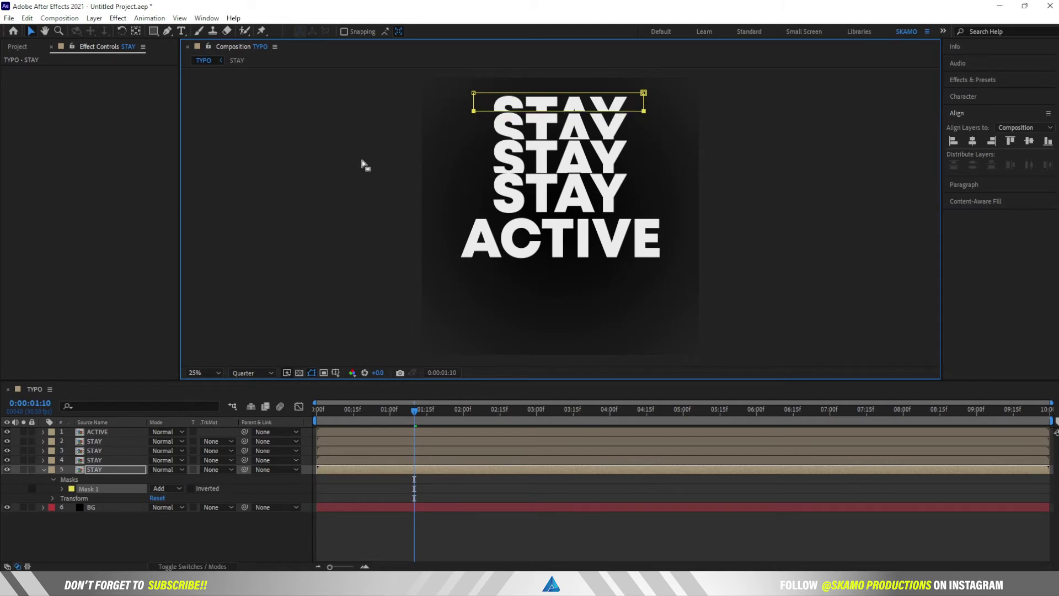
click(44, 470)
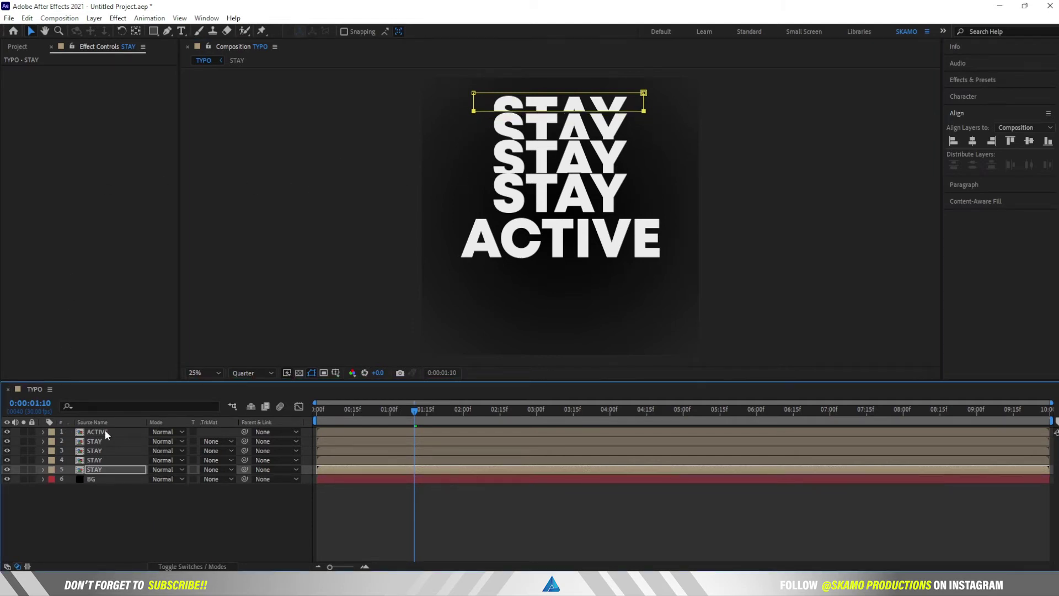
- Preview the stacked STAY rows from the start of the composition
click(104, 431)
drag(416, 409, 299, 426)
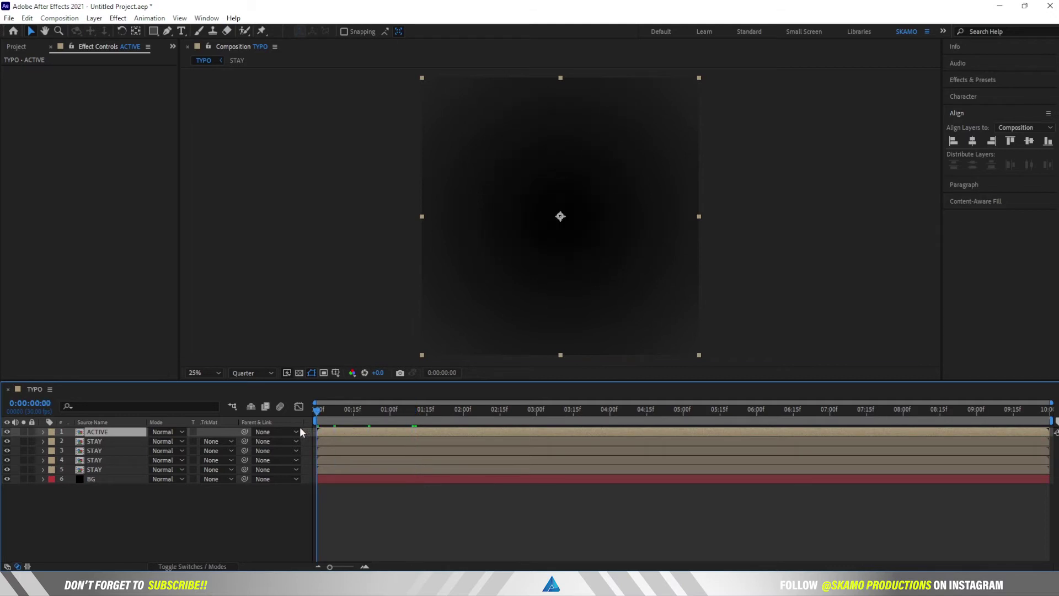
key(space)
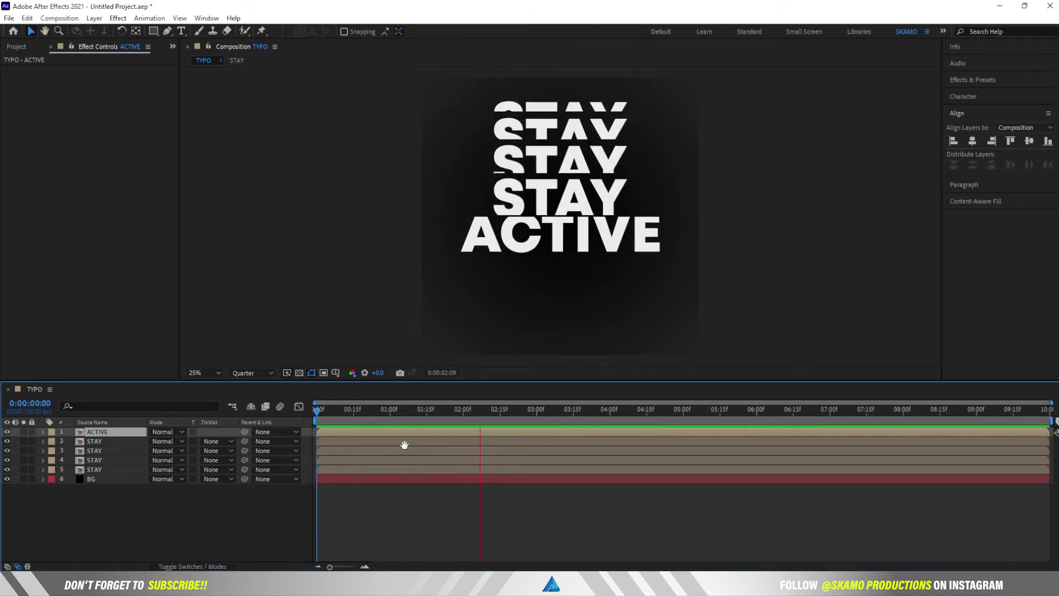
- At 0:00:01:02, duplicate the ACTIVE layer and move the copy down to form a second row directly below the original
drag(495, 419, 395, 418)
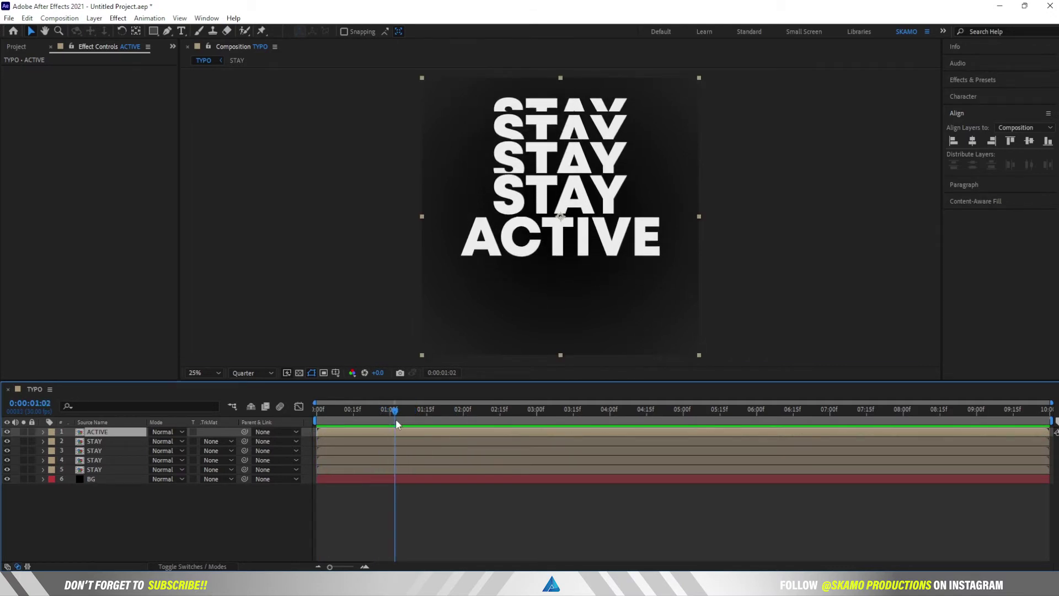
key(ctrl+d)
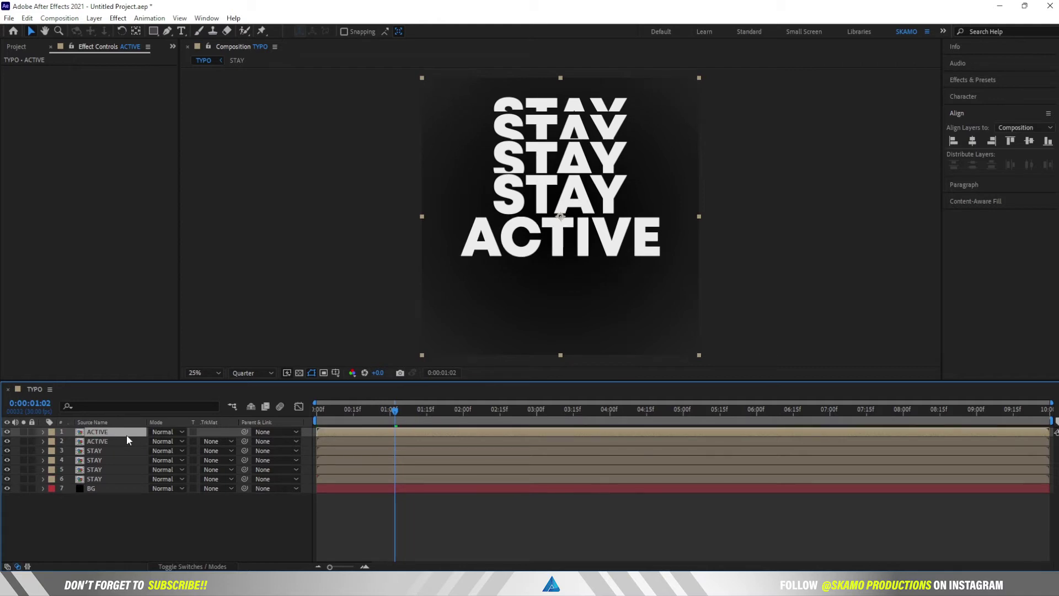
key(shift+Down)
key(shift+Down)
key(shift+Down)
key(shift+Down)
key(shift+Down)
key(shift+Down)
key(shift+Down)
key(shift+Down)
key(shift+Down)
key(shift+Down)
key(shift+Down)
key(shift+Down)
key(shift+Down)
key(shift+Down)
key(shift+Down)
key(shift+Down)
key(shift+Down)
key(shift+Down)
key(shift+Down)
key(shift+Down)
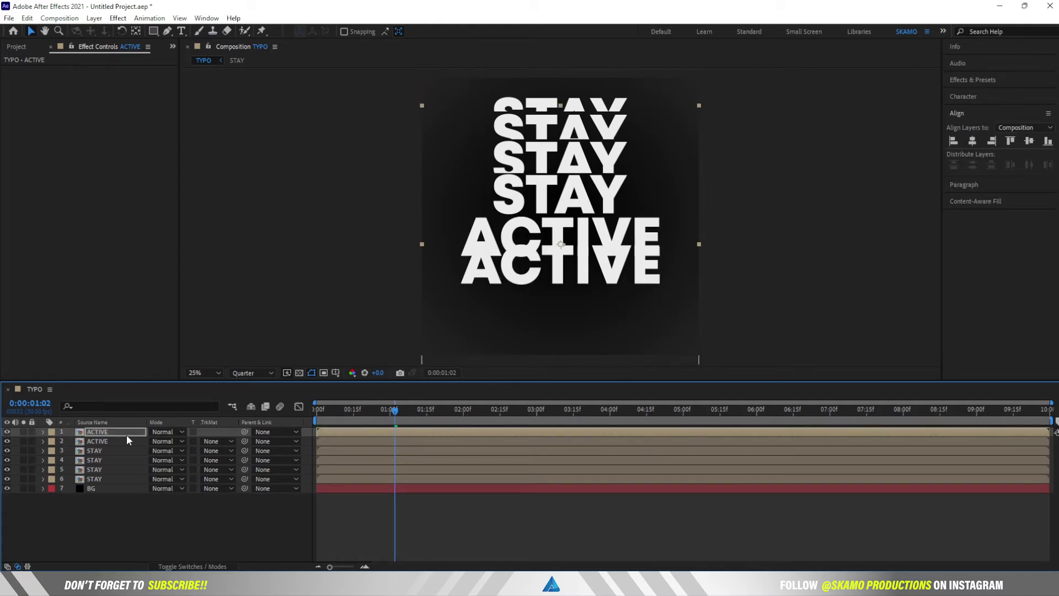
key(shift+Down)
key(shift+Down)
key(shift+Down)
key(shift+Down)
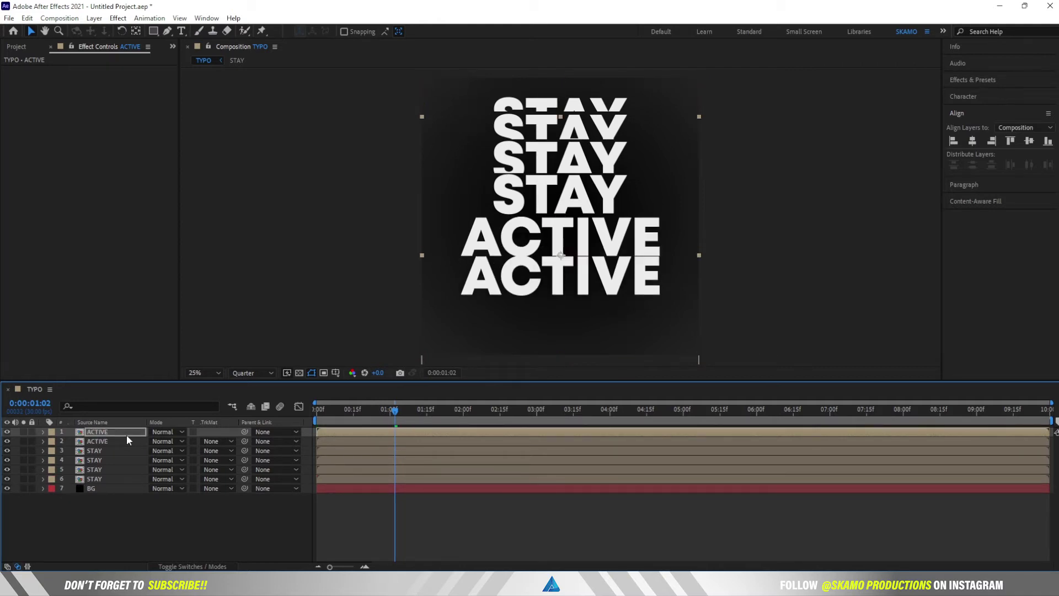
- Draw a rectangular mask around the lower ACTIVE copy, cropping the top of its letters
click(153, 31)
drag(446, 260, 673, 297)
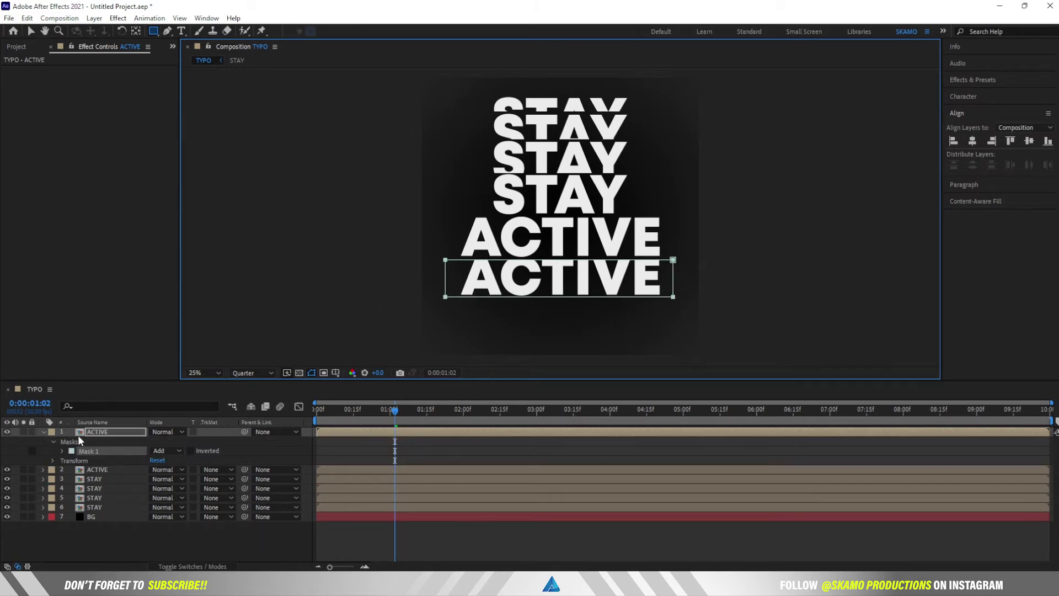
- Lower the upper edge of the second ACTIVE row's Mask 1 slightly to crop more off the tops of the letters
click(102, 433)
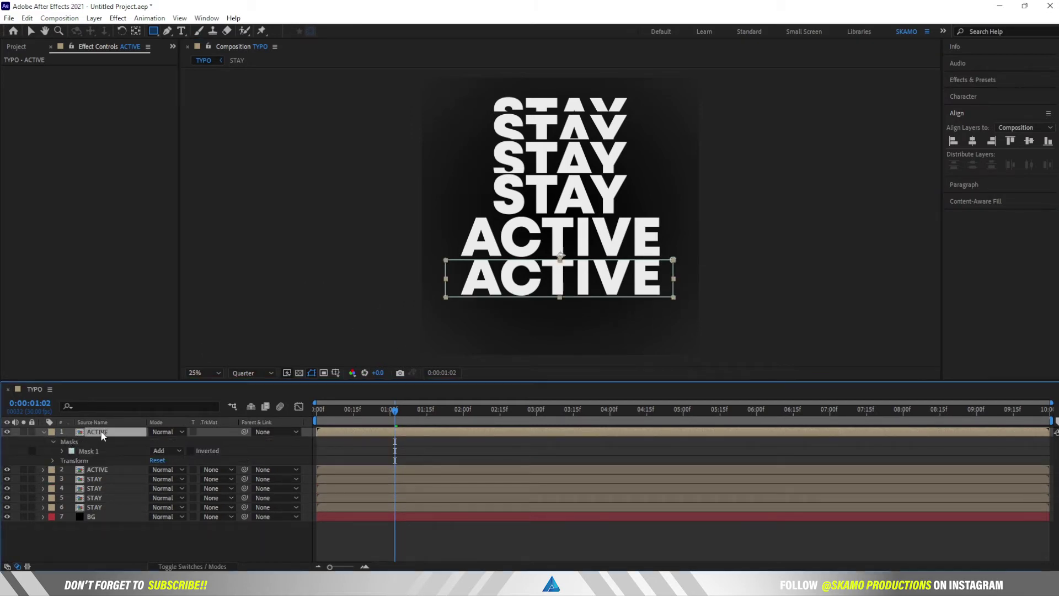
click(31, 32)
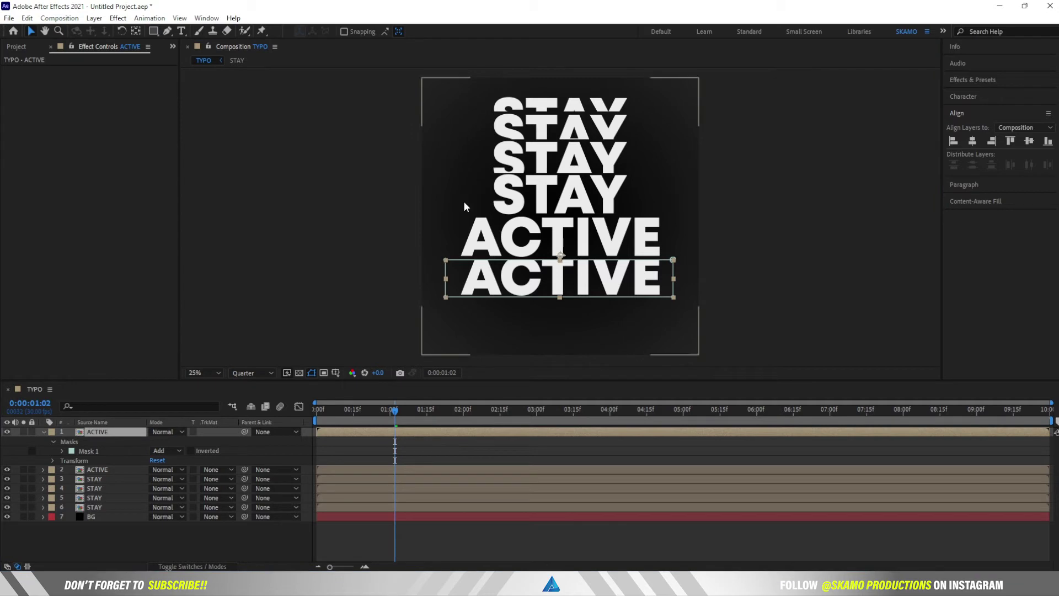
click(436, 257)
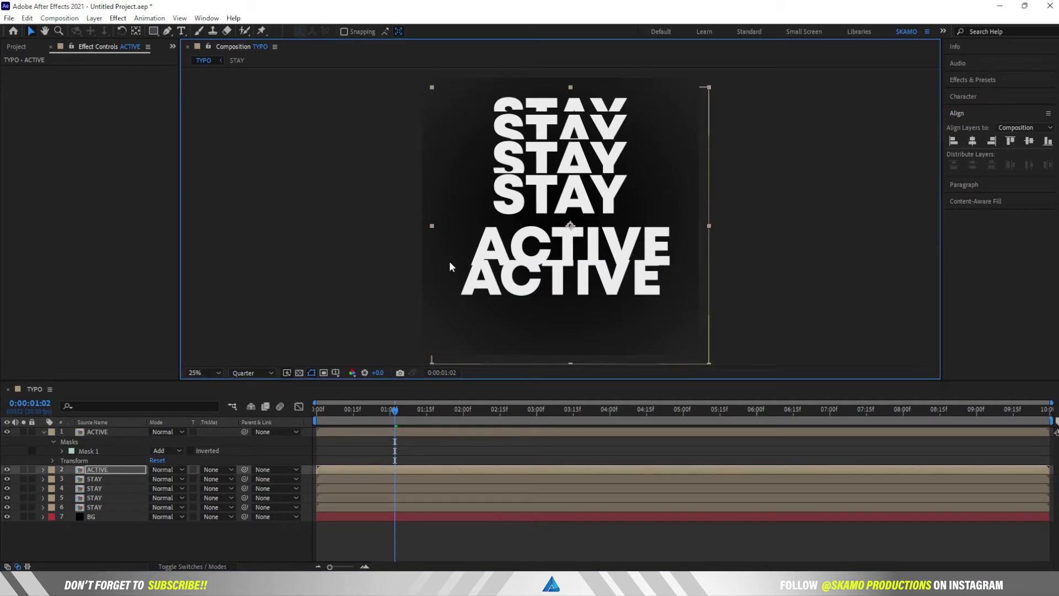
click(442, 253)
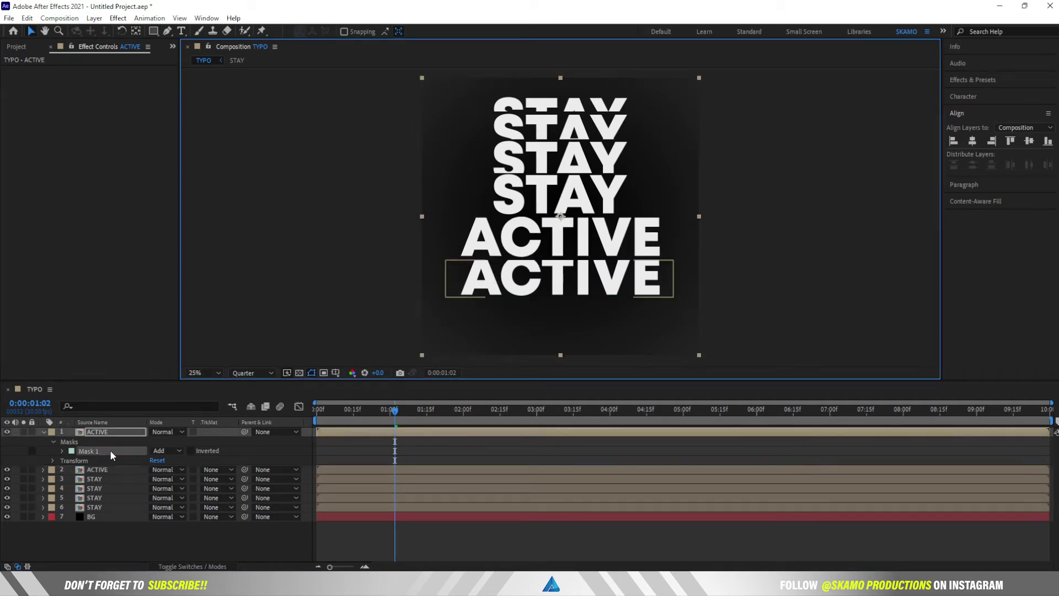
drag(436, 251, 692, 268)
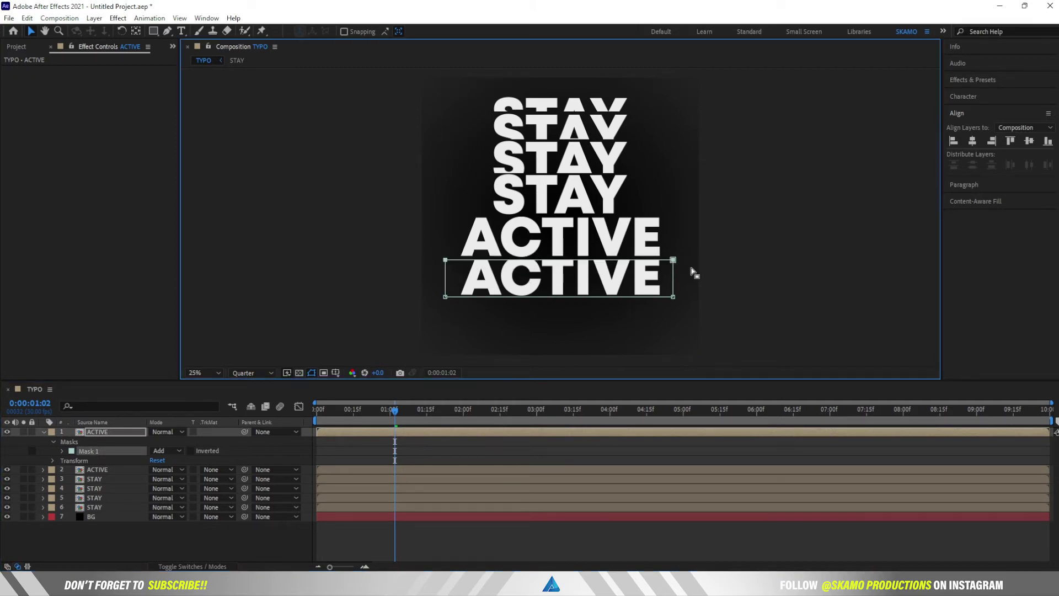
key(Down)
key(Down)
key(Down)
key(Down)
key(Down)
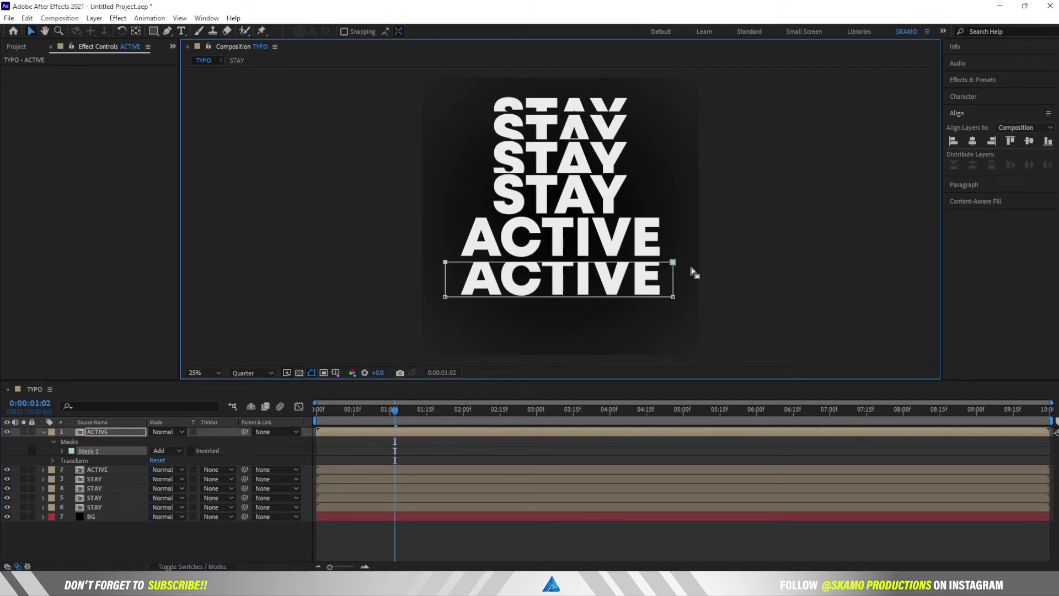
- Nudge the second ACTIVE row up closer to the original row, and collapse the layer
click(121, 431)
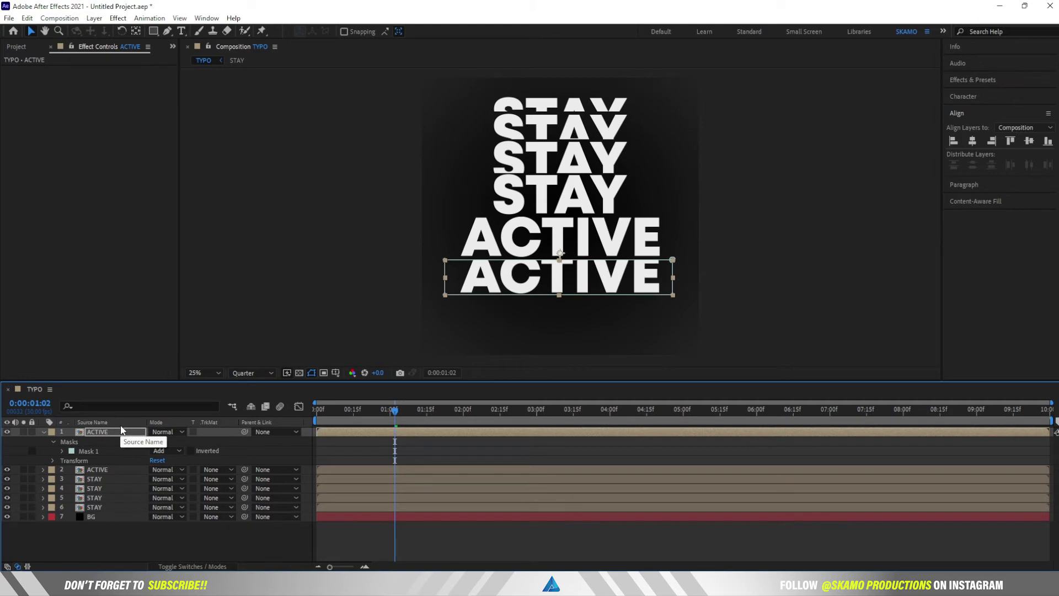
key(Up)
key(Up)
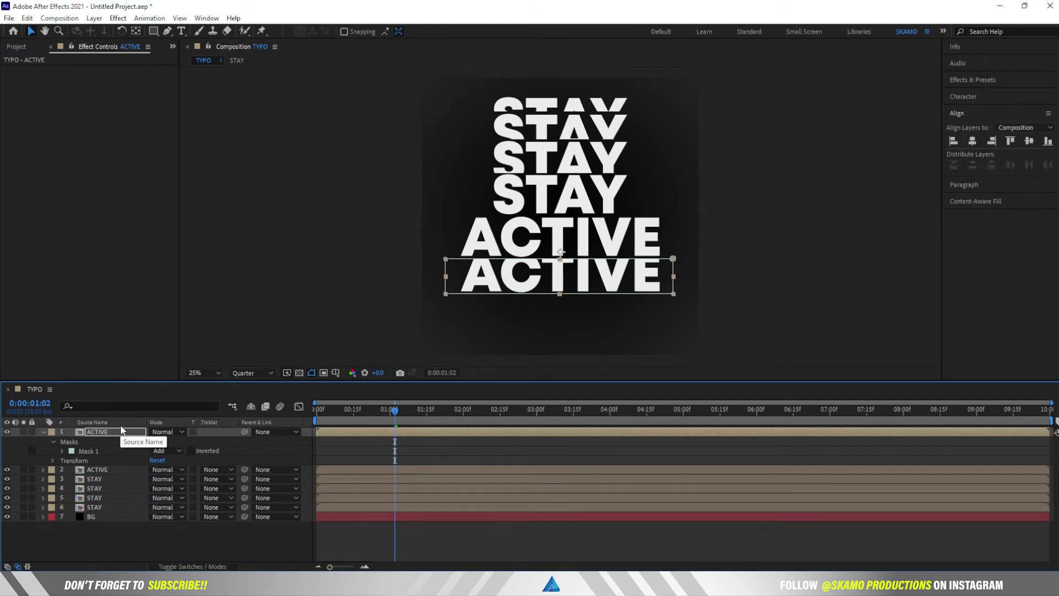
click(44, 432)
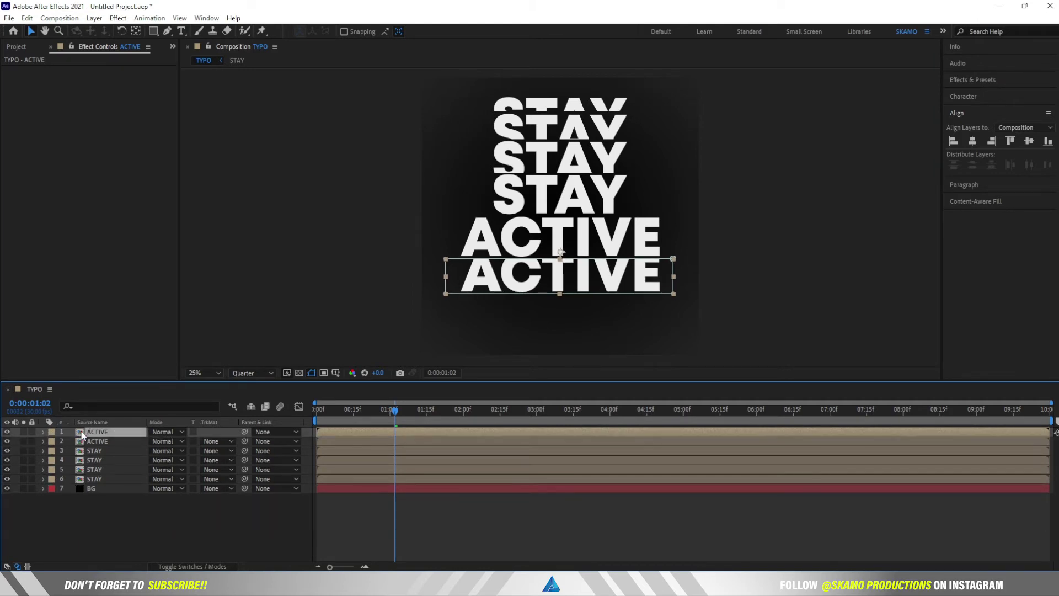
- Duplicate the masked ACTIVE layer and move the copy down to form a third row
key(ctrl+d)
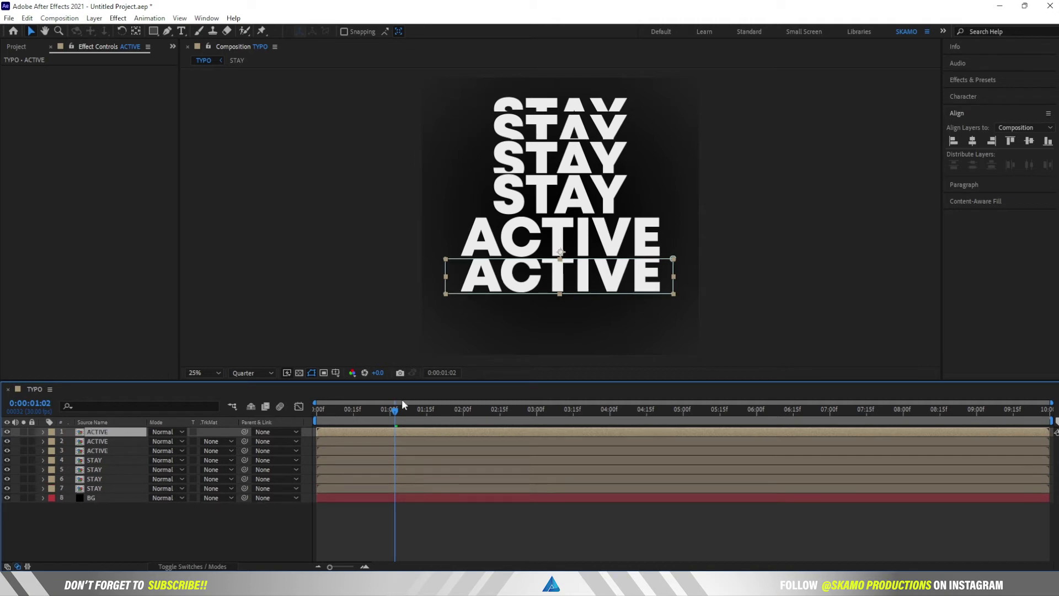
key(shift+Down)
key(shift+Down)
key(shift+Down)
key(shift+Down)
key(shift+Down)
key(shift+Down)
key(shift+Down)
key(shift+Down)
key(shift+Down)
key(shift+Down)
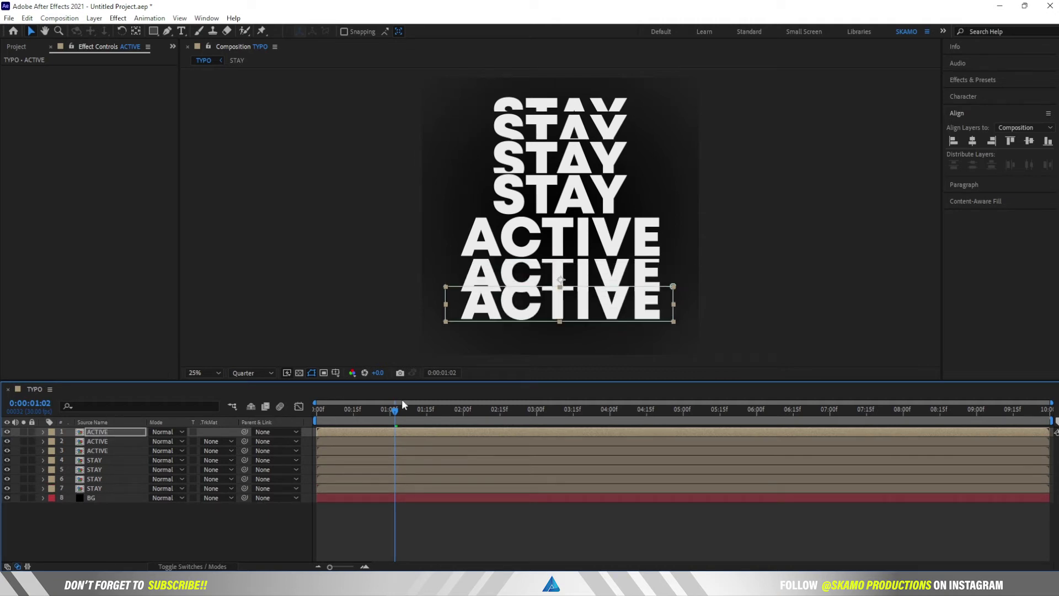
- Lower the upper edge of the third ACTIVE row's Mask 1 to just below the bottom of the row above
click(51, 432)
click(44, 435)
click(43, 432)
click(53, 441)
click(71, 450)
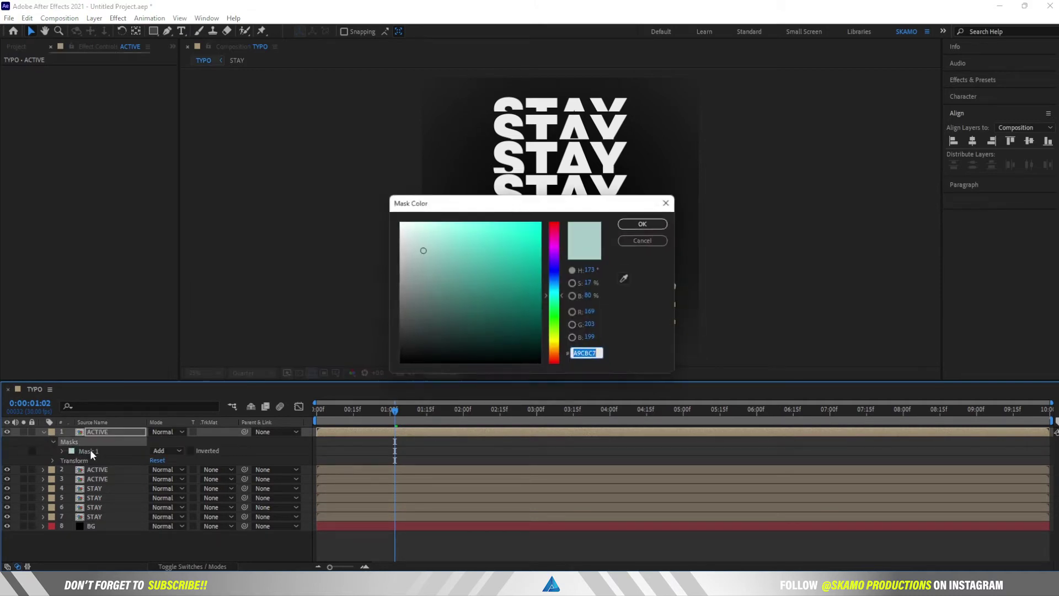
click(642, 224)
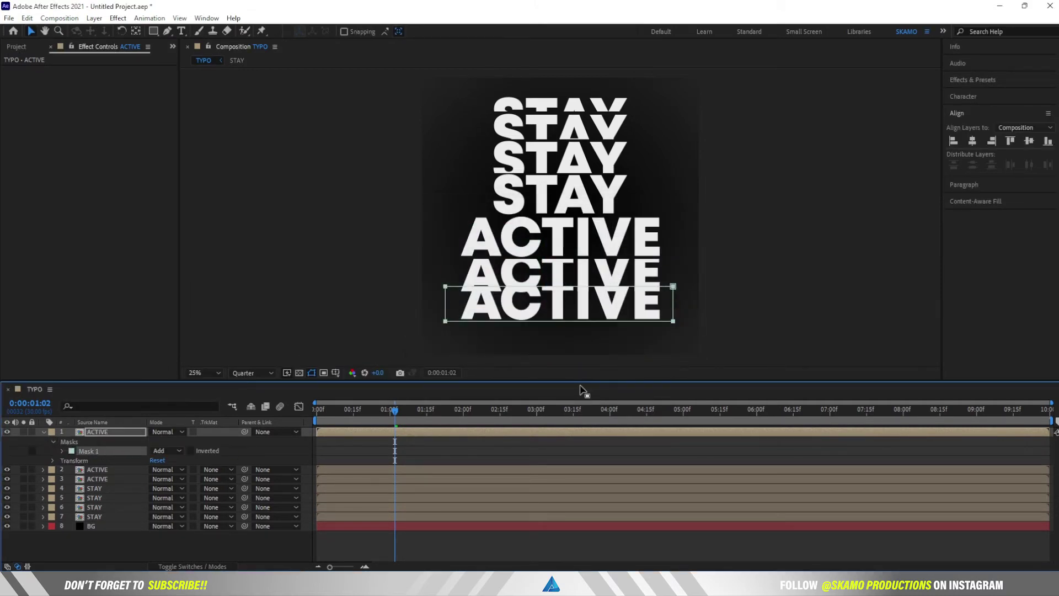
drag(440, 279, 698, 295)
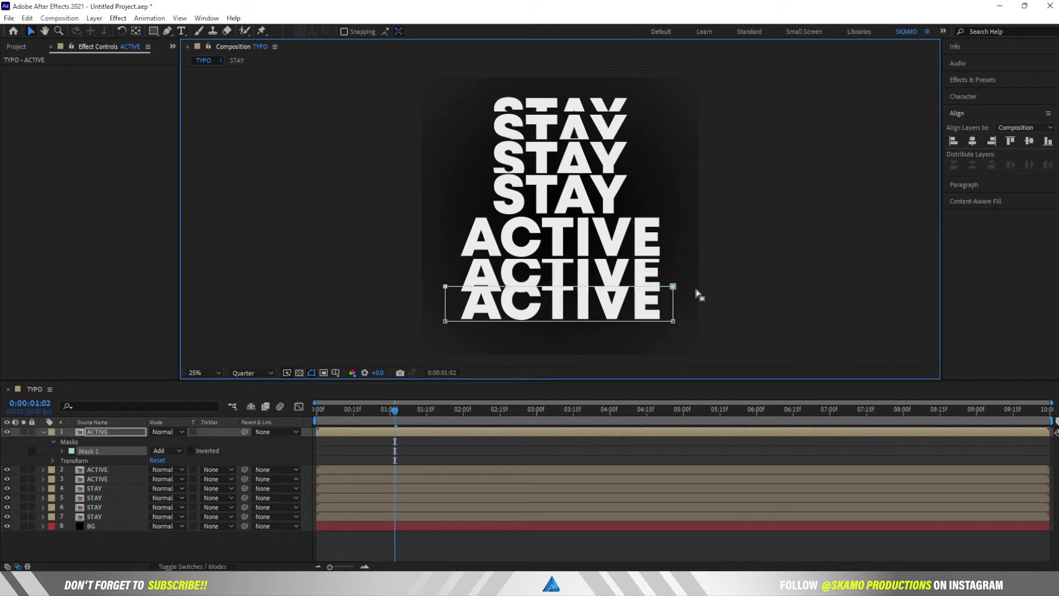
key(shift+Down)
key(shift+Down)
key(shift+Down)
key(shift+Down)
key(shift+Down)
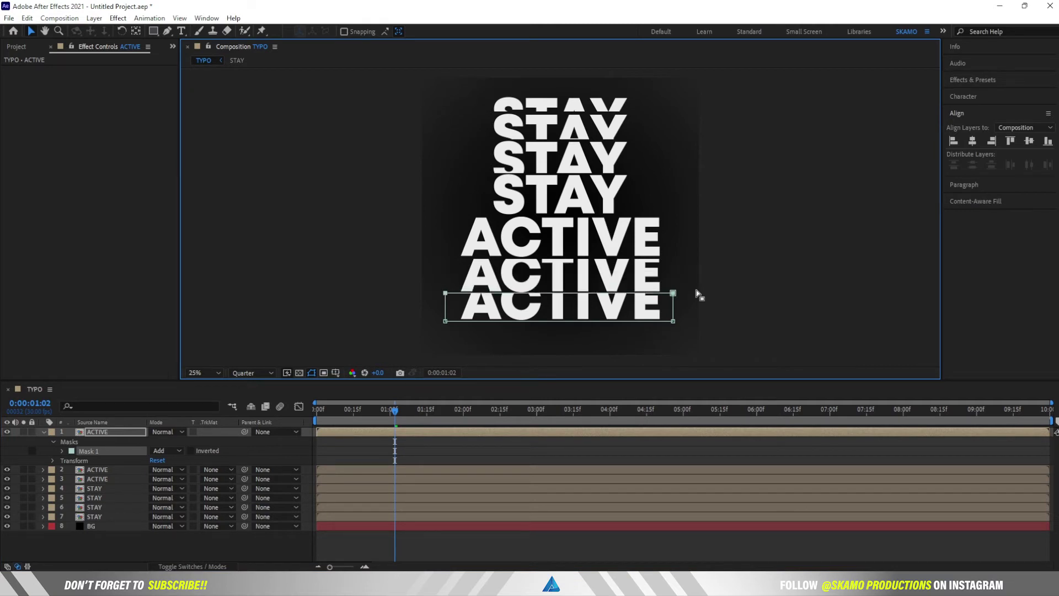
key(shift+Down)
key(shift+Down)
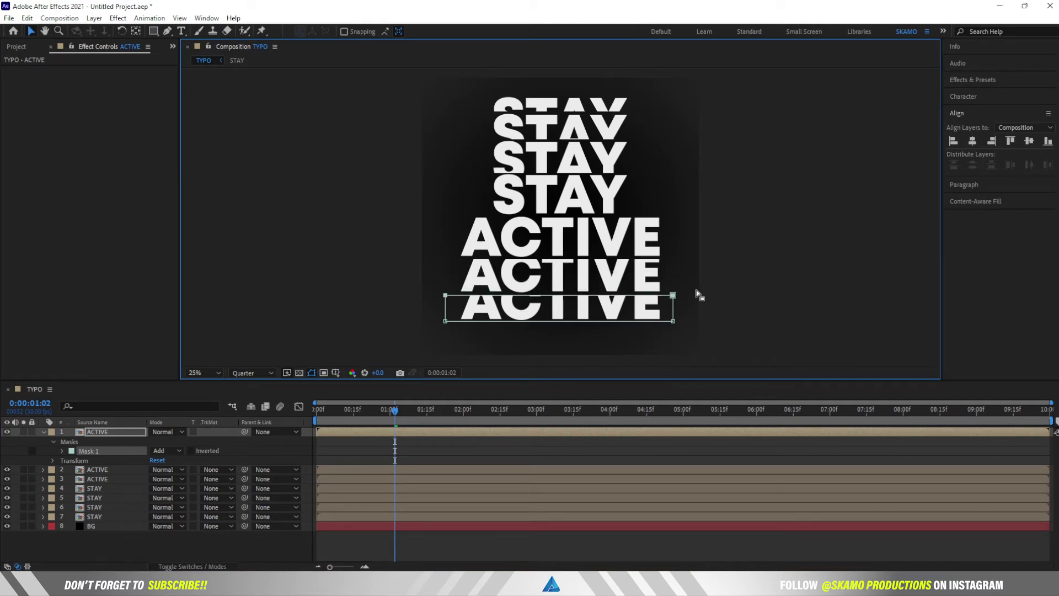
- Nudge the third ACTIVE row up to tighten the gap to the row above
click(125, 432)
key(shift+Up)
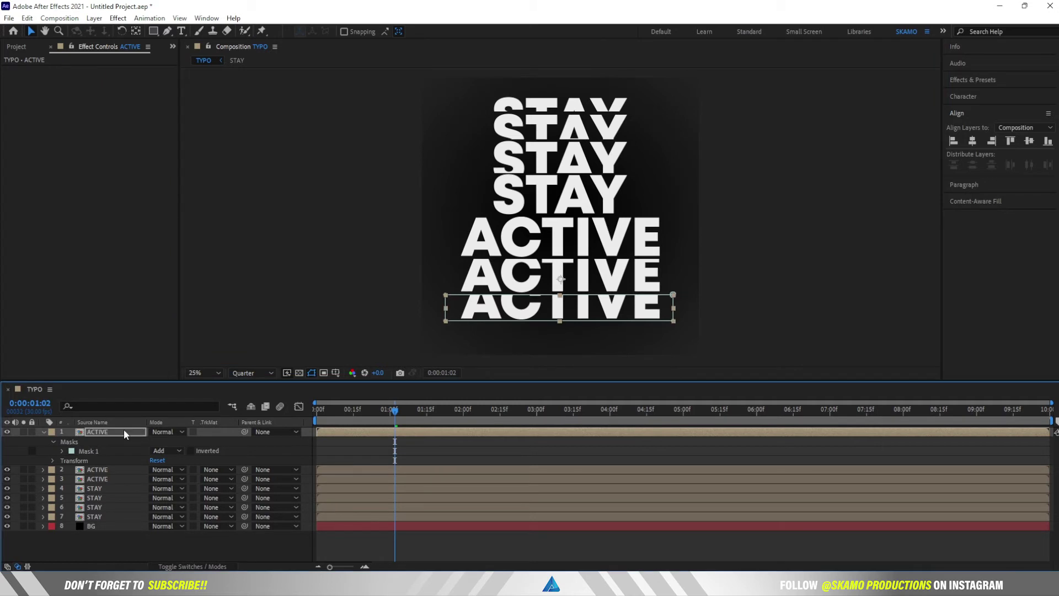
key(Return)
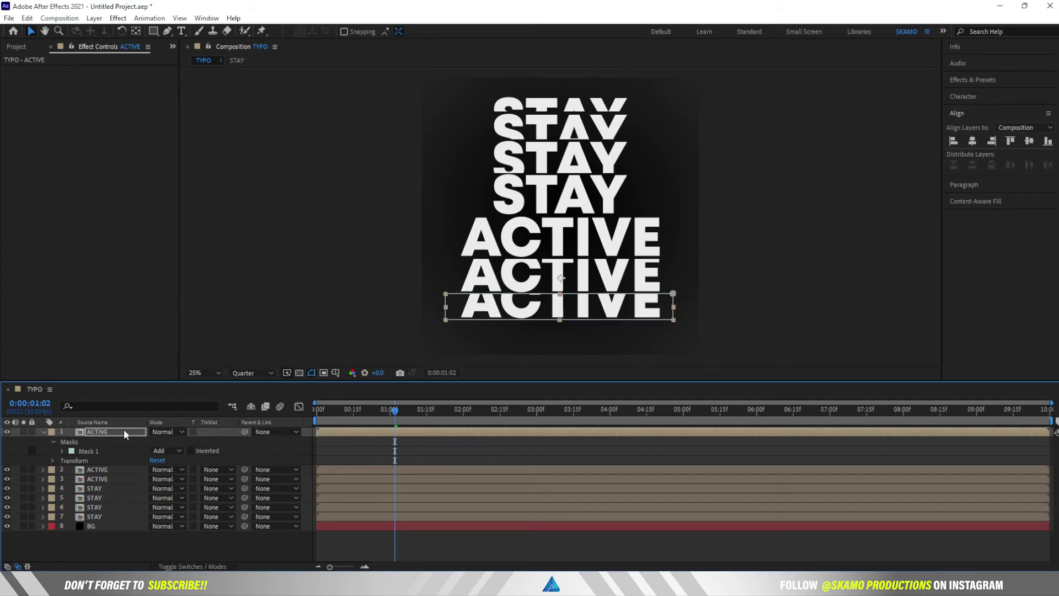
- Duplicate the third ACTIVE row's layer and move the copy down to form a fourth row
double_click(97, 430)
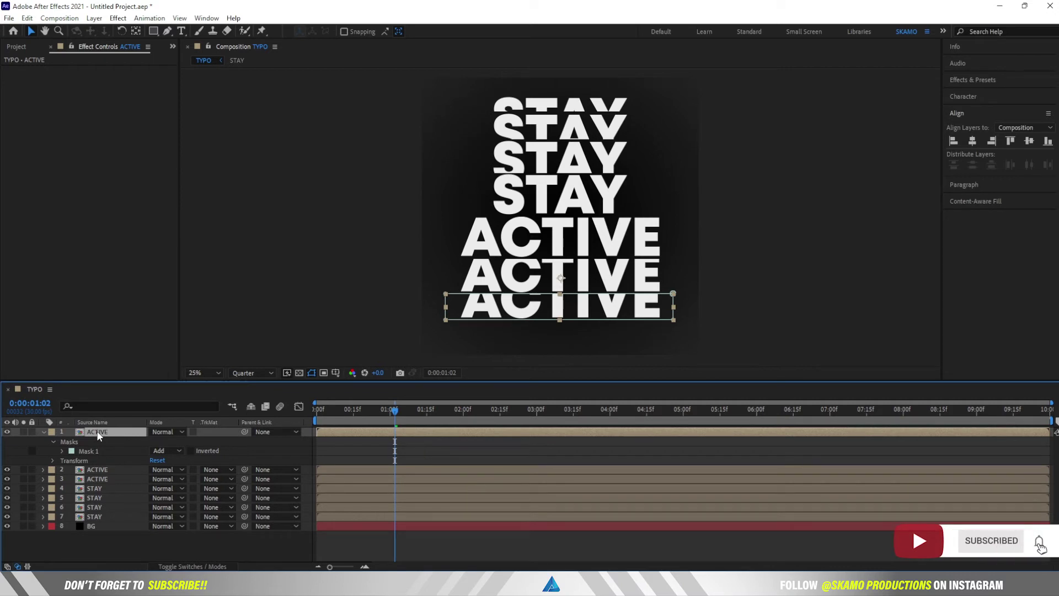
key(ctrl+d)
click(43, 442)
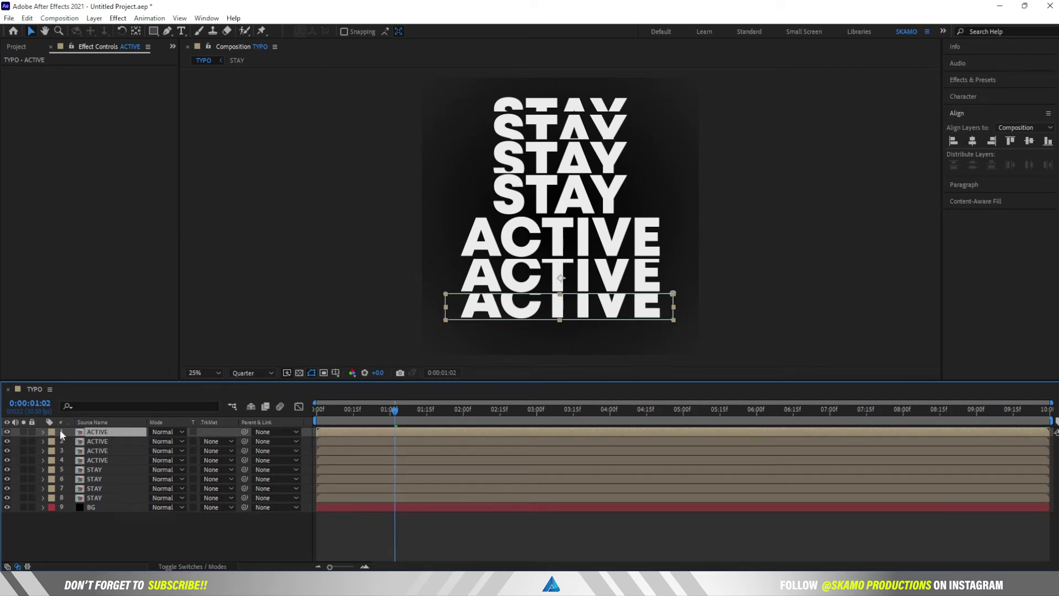
click(43, 432)
click(54, 441)
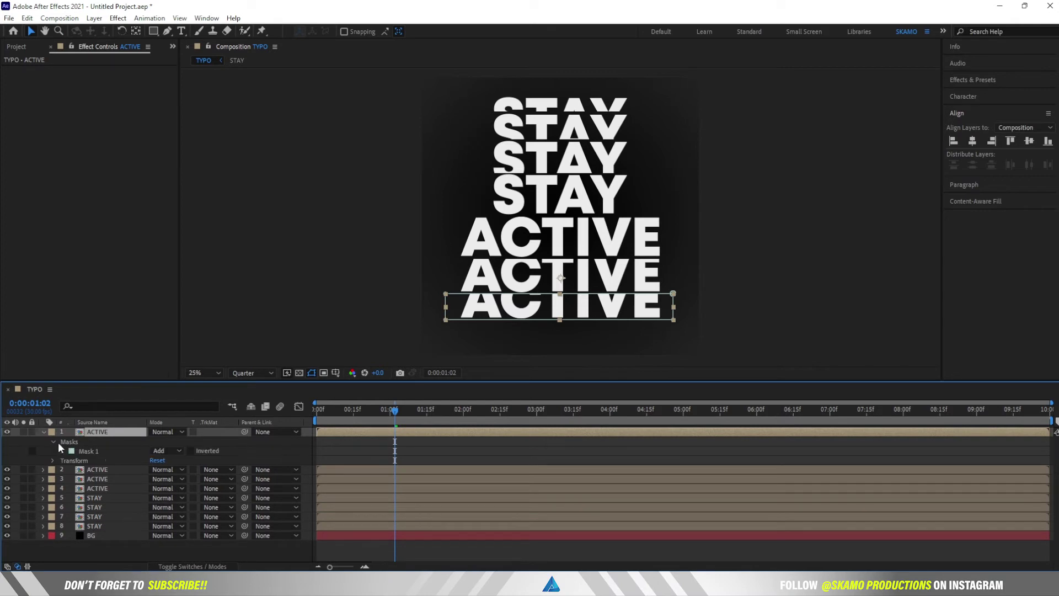
click(105, 451)
click(114, 432)
key(shift+Down)
key(shift+Down)
key(shift+Down)
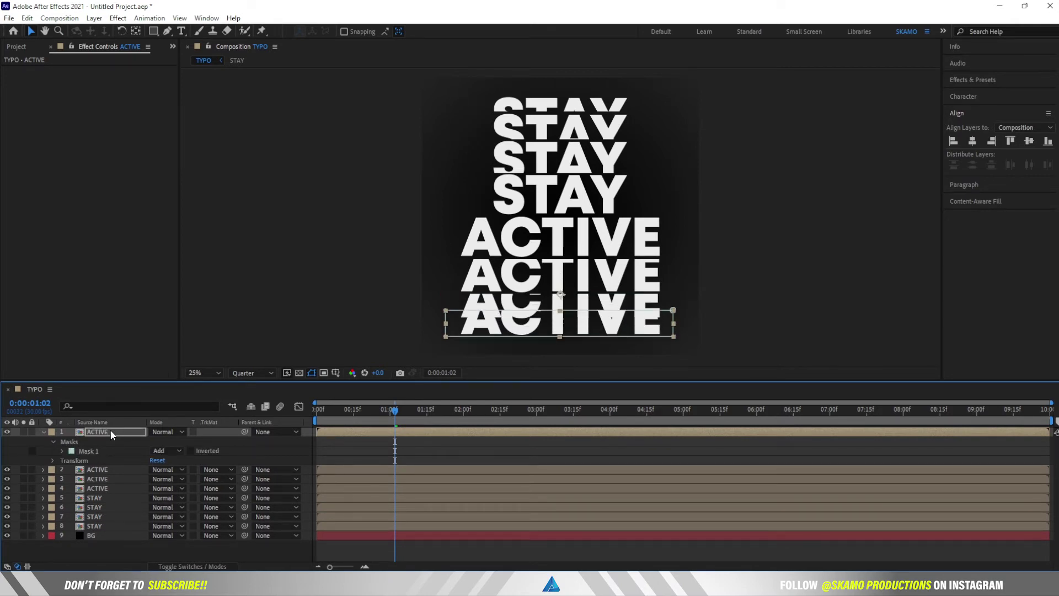
- Lower the upper edge of the fourth ACTIVE row's Mask 1 to the bottom of the row above, then nudge the row up and collapse its layer
click(99, 451)
drag(435, 300, 709, 317)
key(shift+Down)
key(shift+Down)
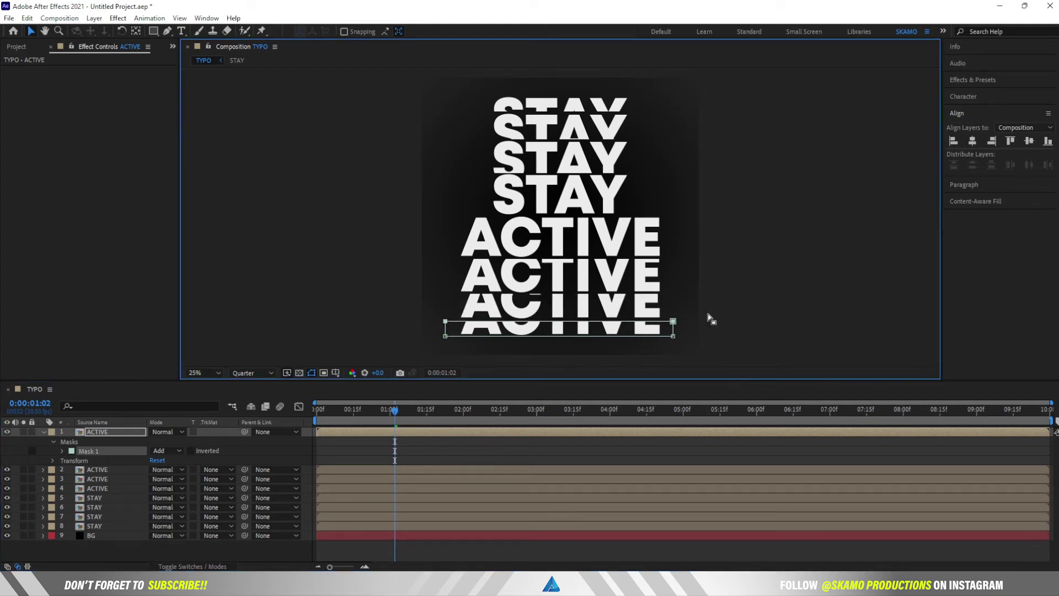
key(shift+Down)
key(Up)
key(Up)
key(Up)
key(Up)
click(122, 432)
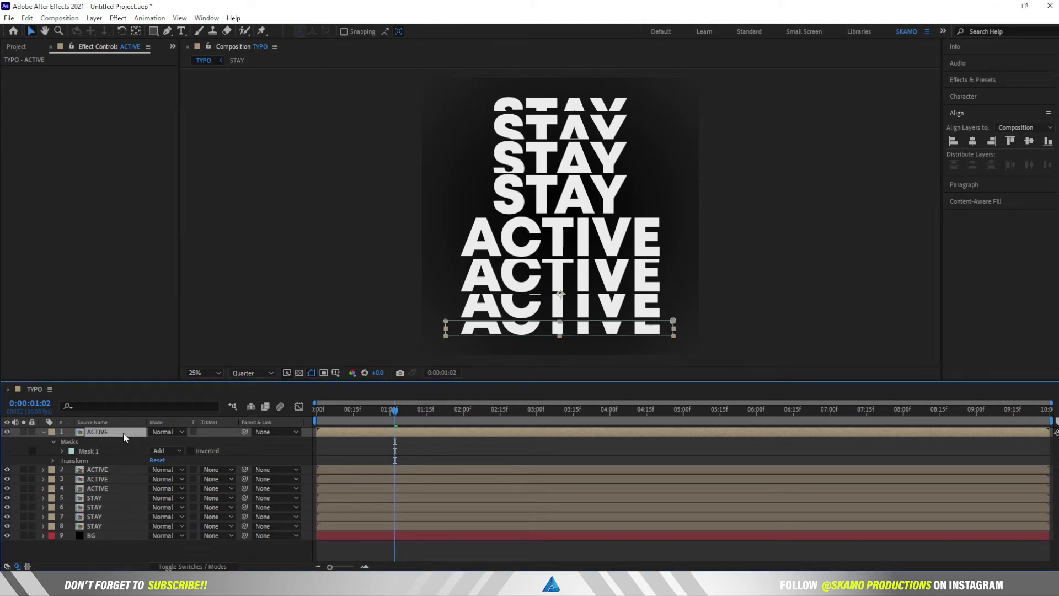
click(44, 432)
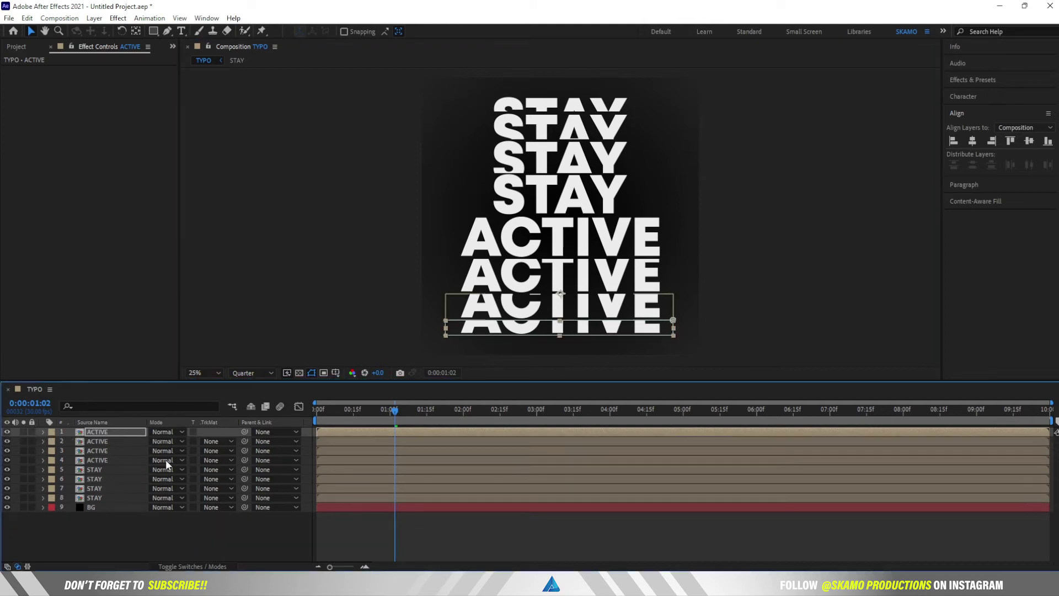
- Preview the stacked STAY and ACTIVE rows from the start of the composition
drag(397, 416, 264, 412)
key(space)
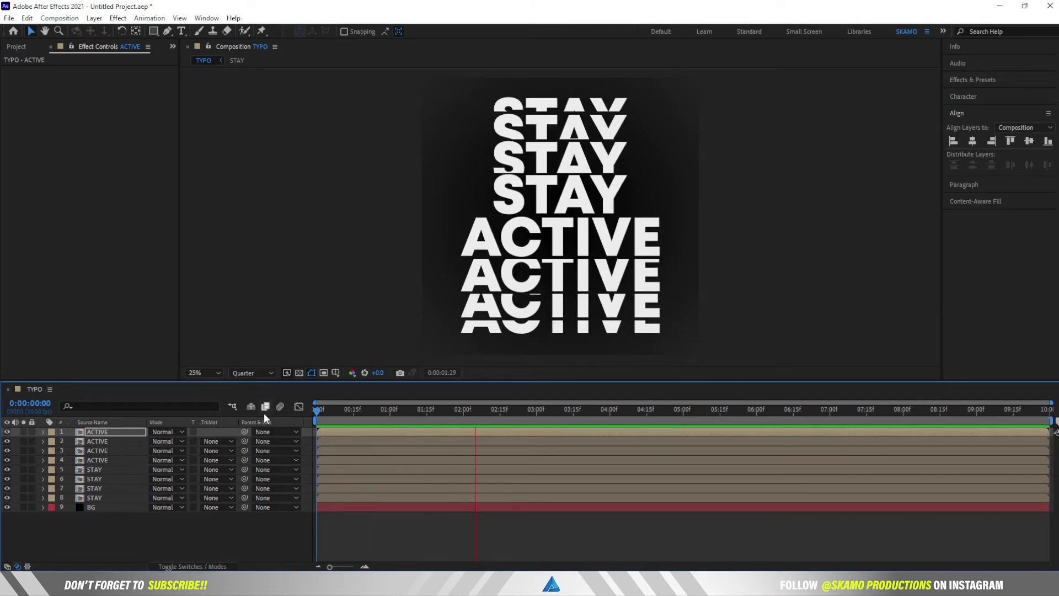
- Set the label colour of the two central layers, ACTIVE (layer 4) and STAY (layer 5), to Blue
click(100, 451)
click(108, 467)
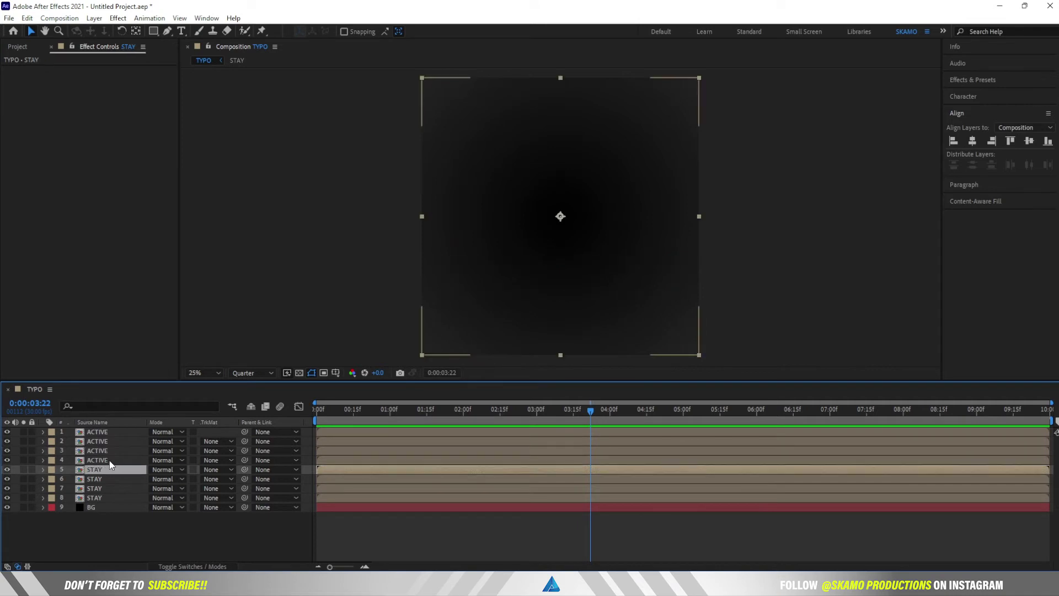
ctrl+click(109, 460)
click(51, 470)
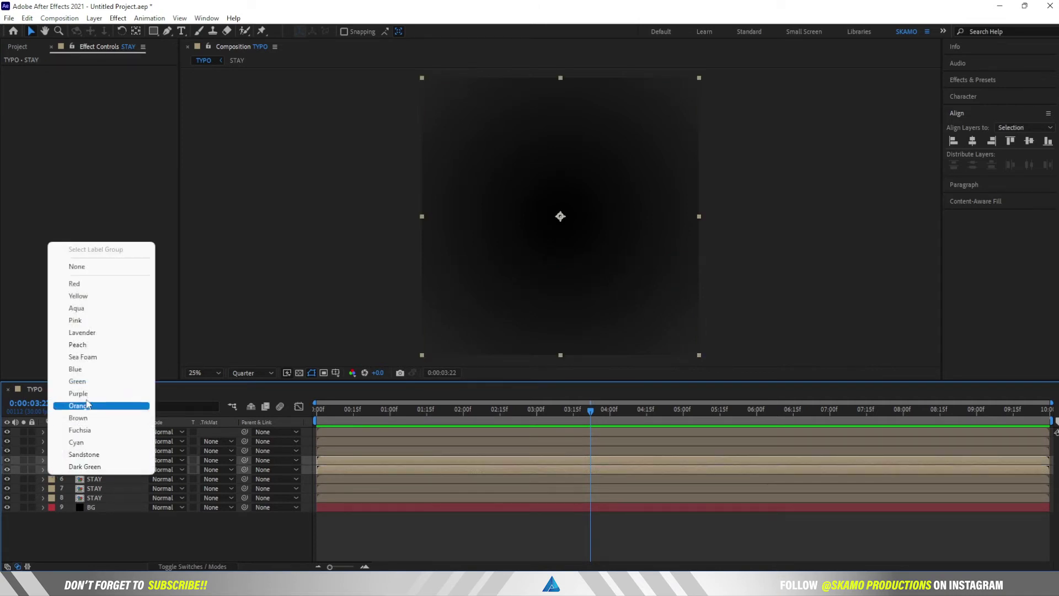
click(85, 373)
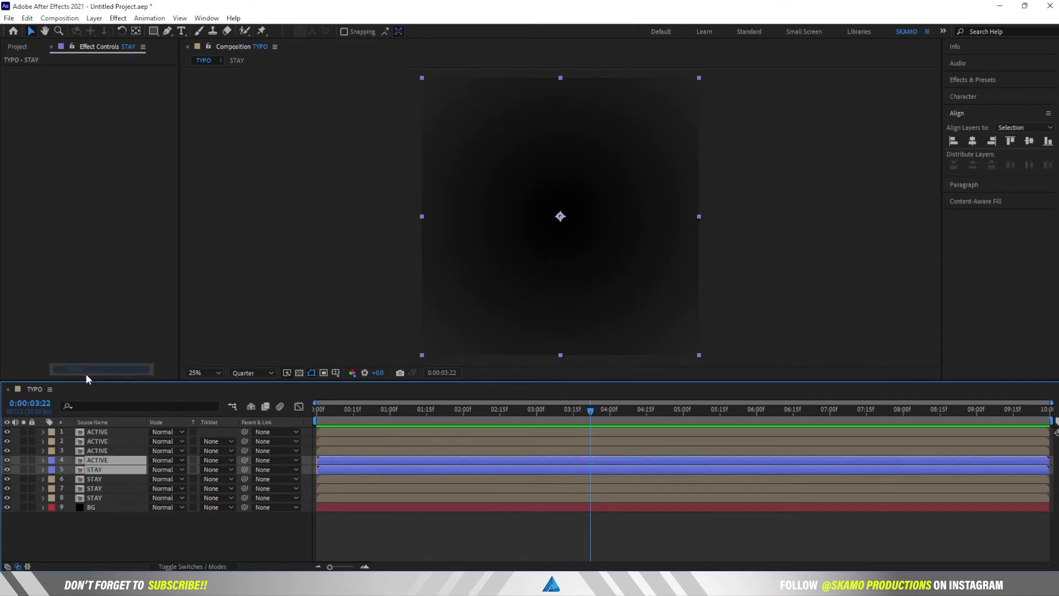
- Set the label colour of the second-row ACTIVE (layer 3) and STAY (layer 6) layers to Pink
click(96, 450)
ctrl+click(94, 480)
click(52, 451)
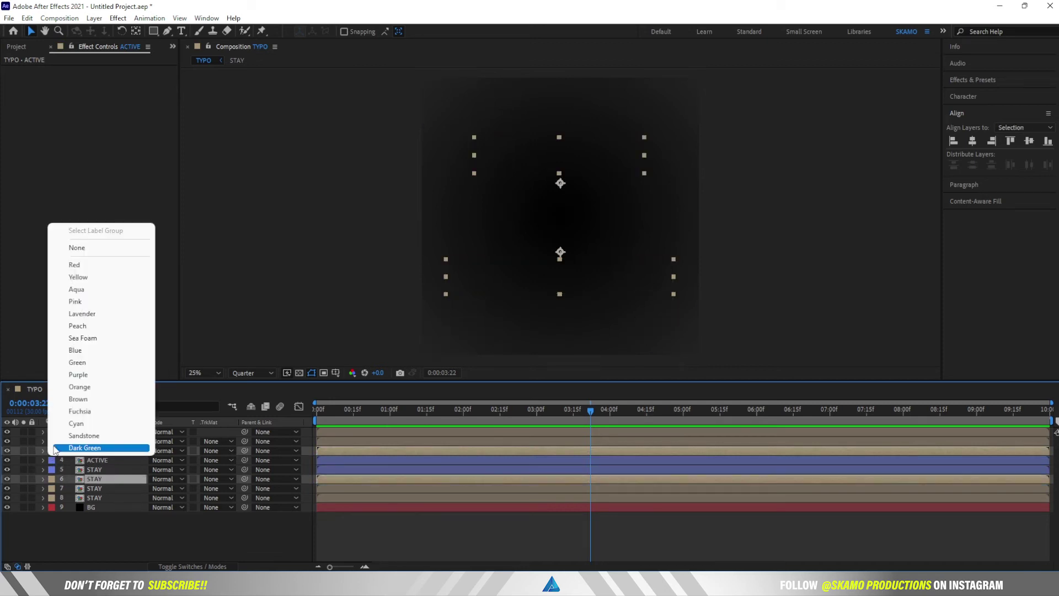
click(85, 301)
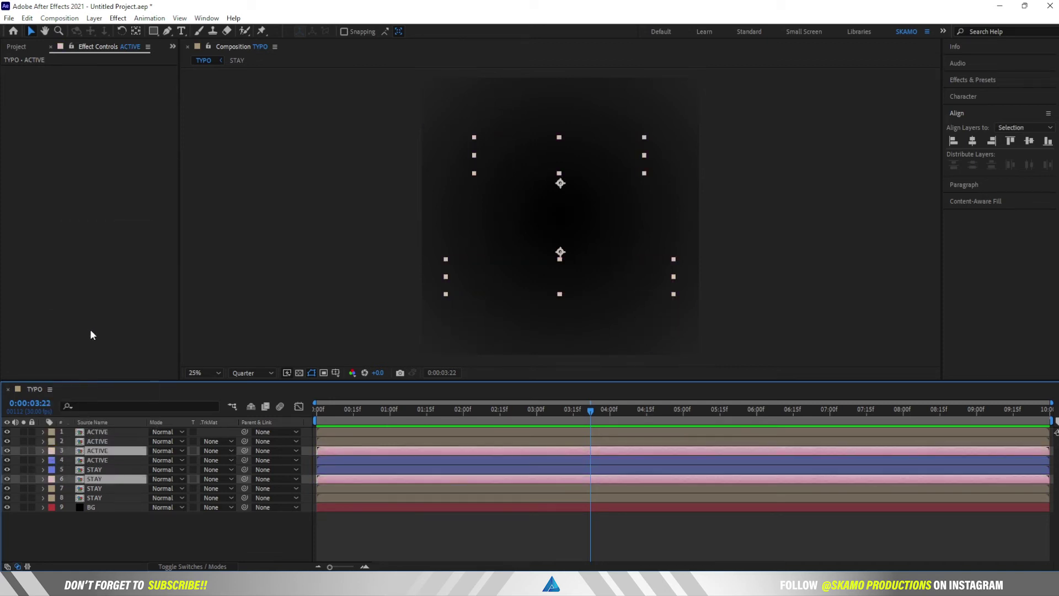
- Set the label colour of the third-row ACTIVE (layer 2) and STAY (layer 7) layers to Red
click(99, 441)
ctrl+click(97, 488)
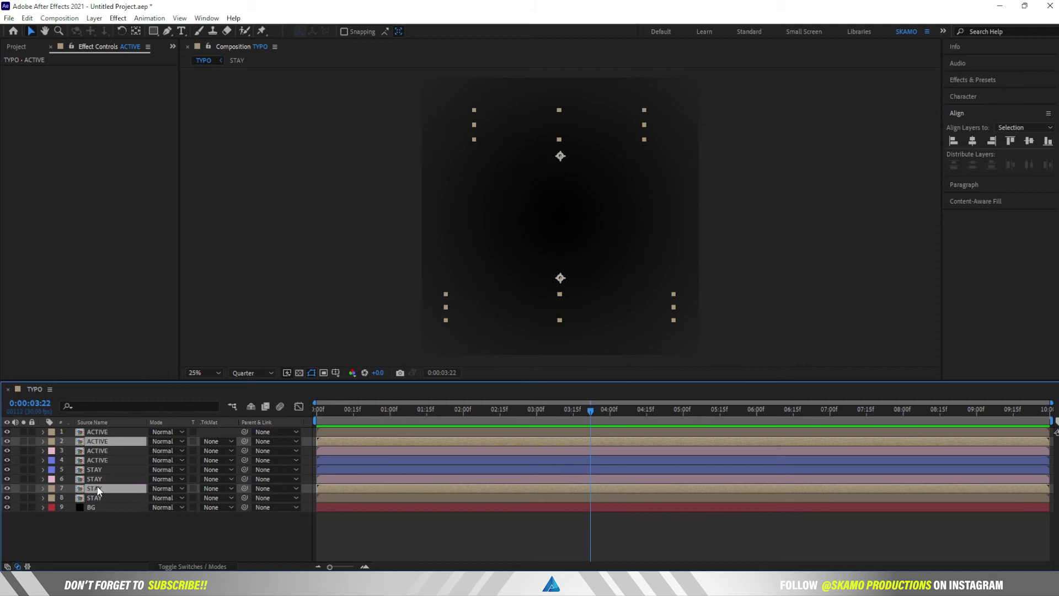
click(51, 441)
click(83, 255)
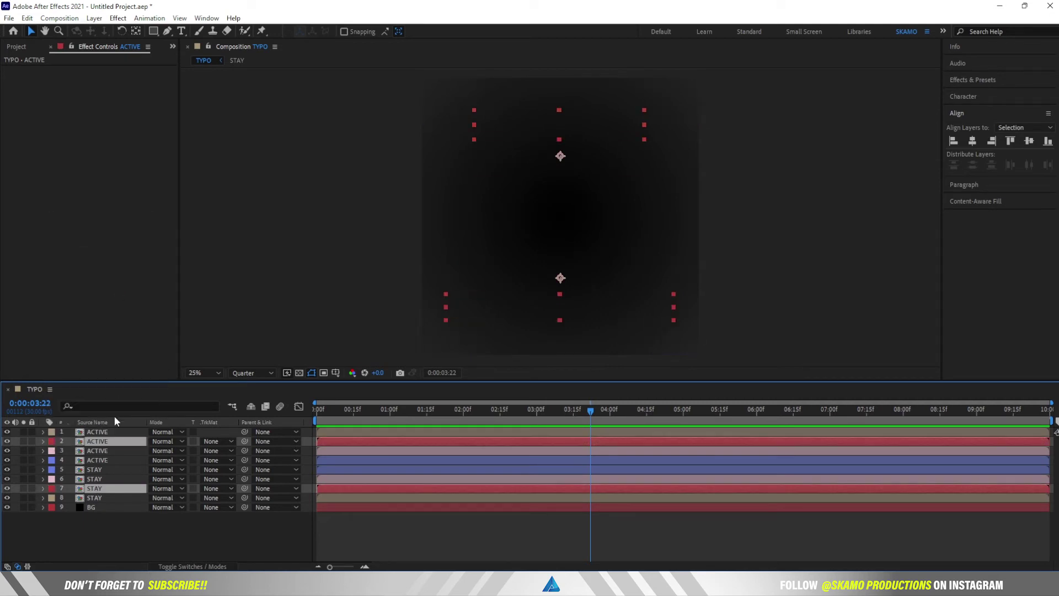
- Set the label colour of the outermost ACTIVE (layer 1) and STAY (layer 8) layers to Orange
click(97, 432)
ctrl+click(99, 497)
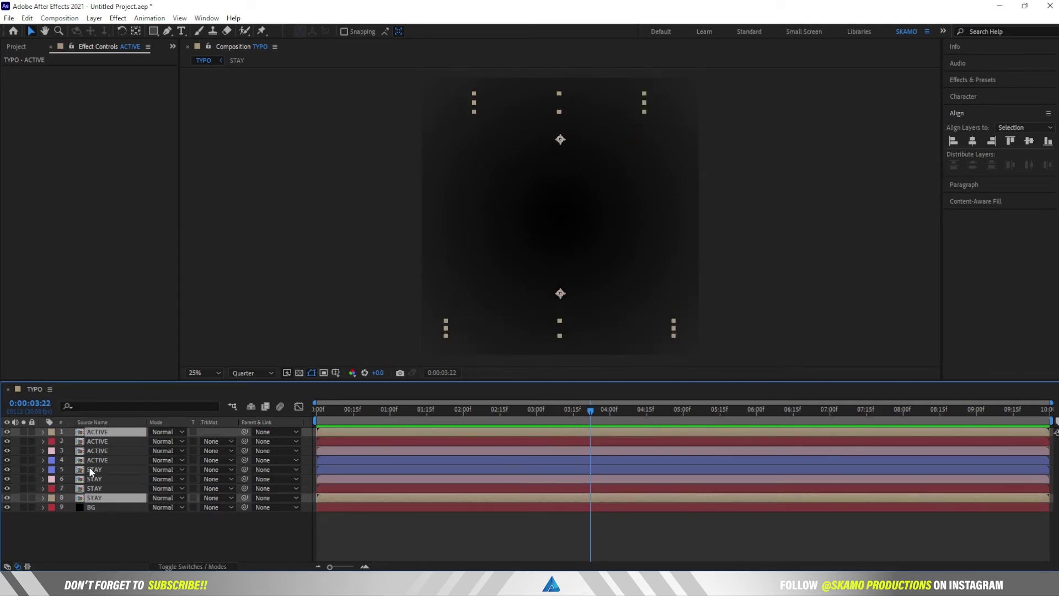
click(51, 498)
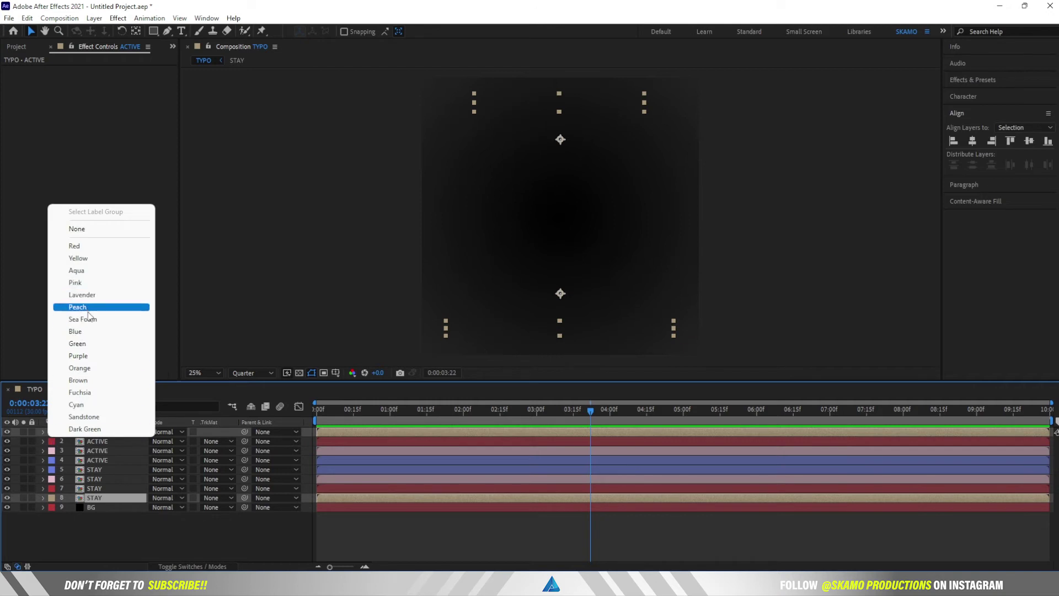
click(92, 368)
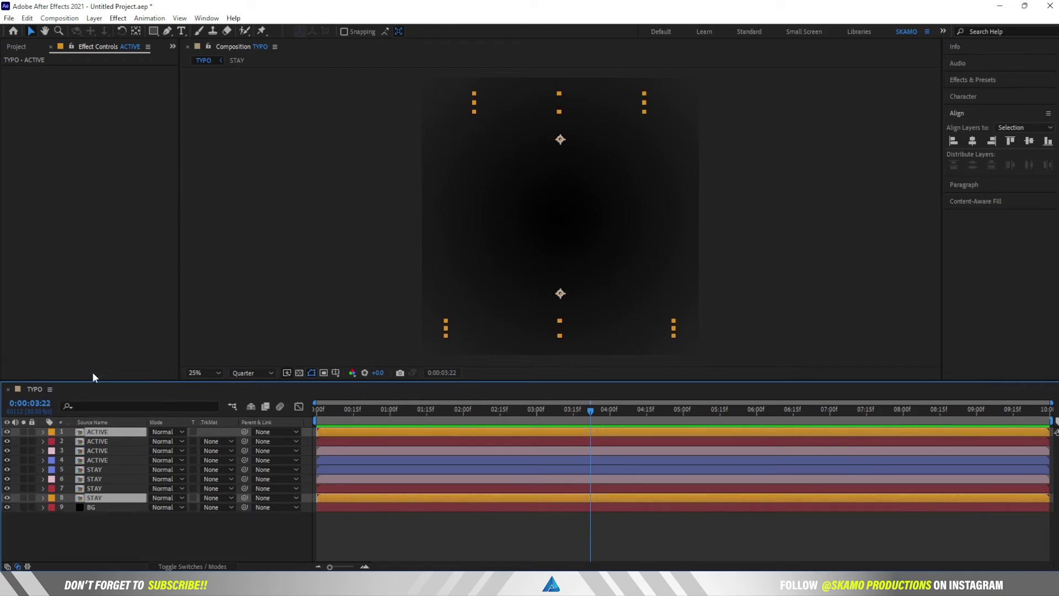
- Set the BG layer's label colour to Fuchsia and lock the layer
click(51, 507)
click(83, 474)
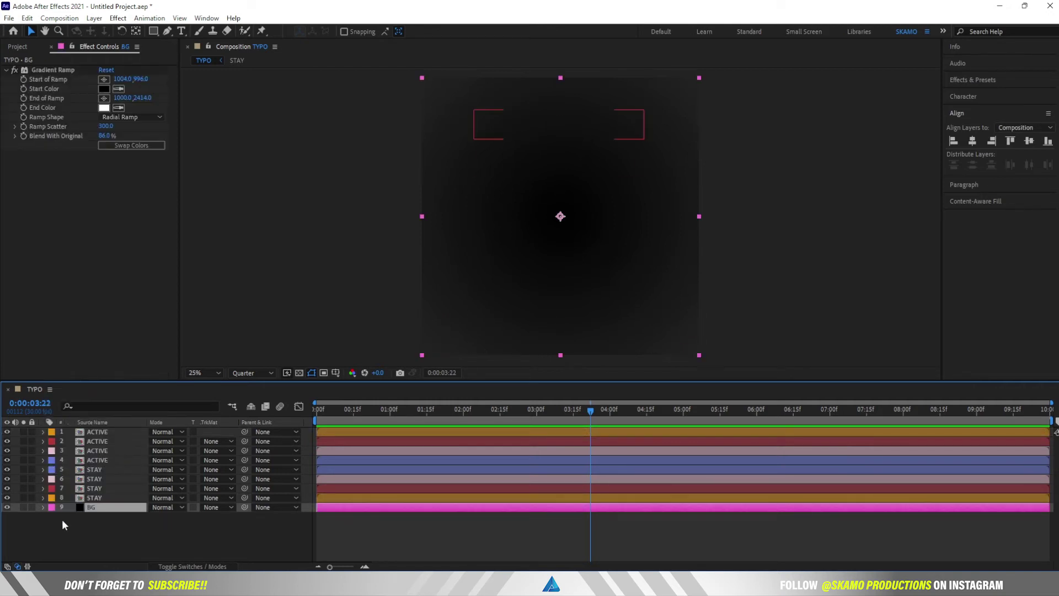
click(32, 507)
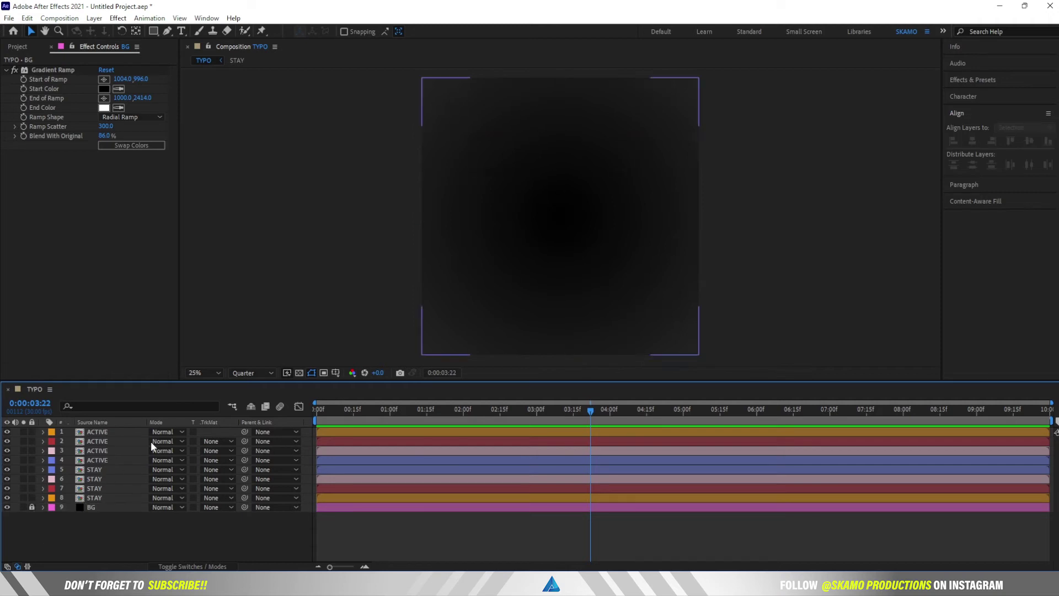
- Stagger the layer pairs in time, starting the pink pair about 3, the red pair about 6 and the orange pair about 9 frames in
click(334, 451)
ctrl+click(340, 479)
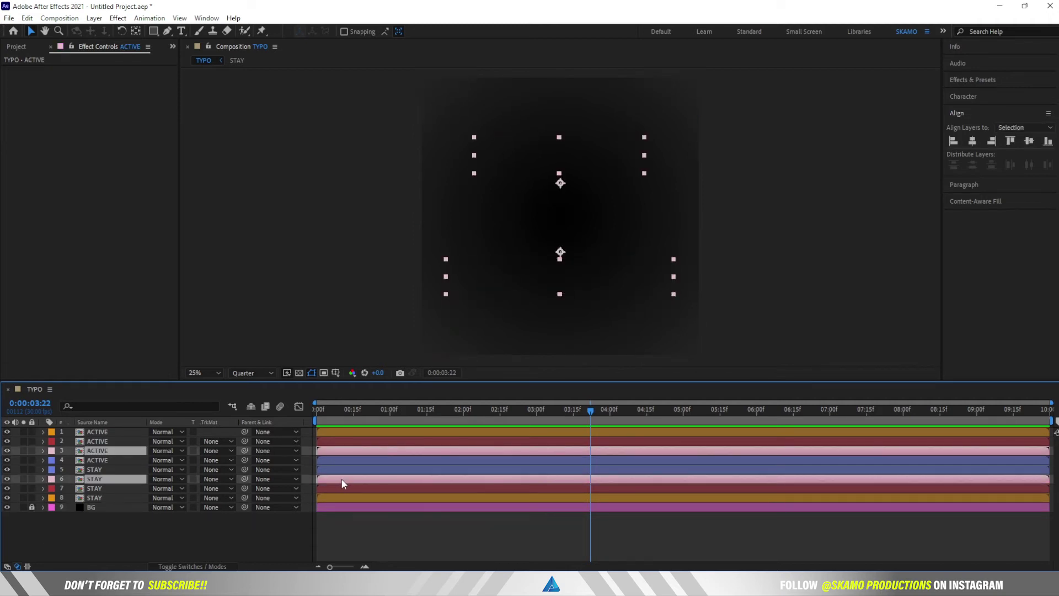
drag(340, 479, 383, 443)
click(348, 442)
ctrl+click(355, 488)
click(375, 432)
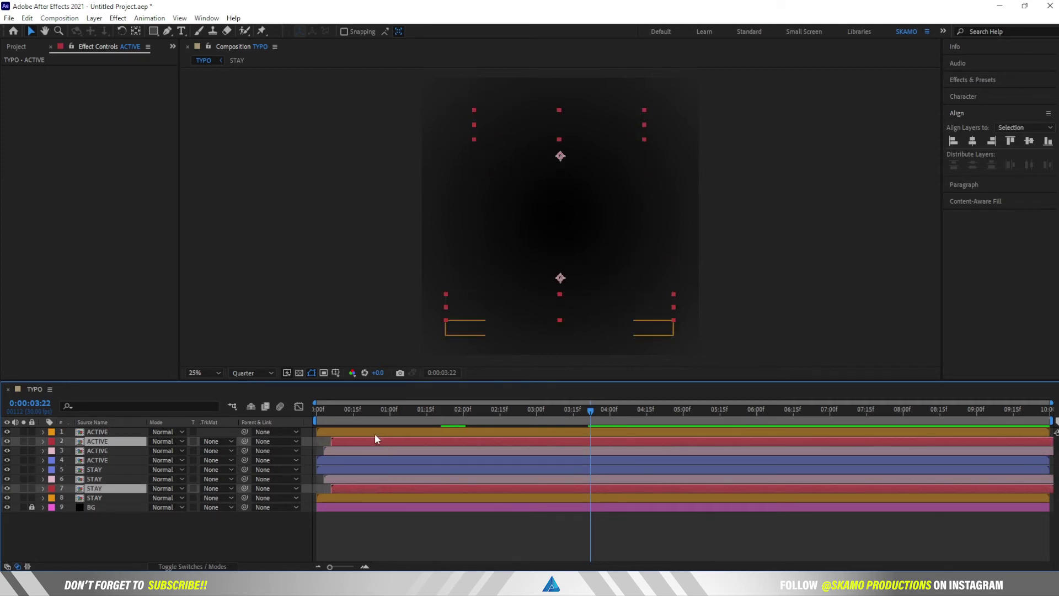
ctrl+click(371, 496)
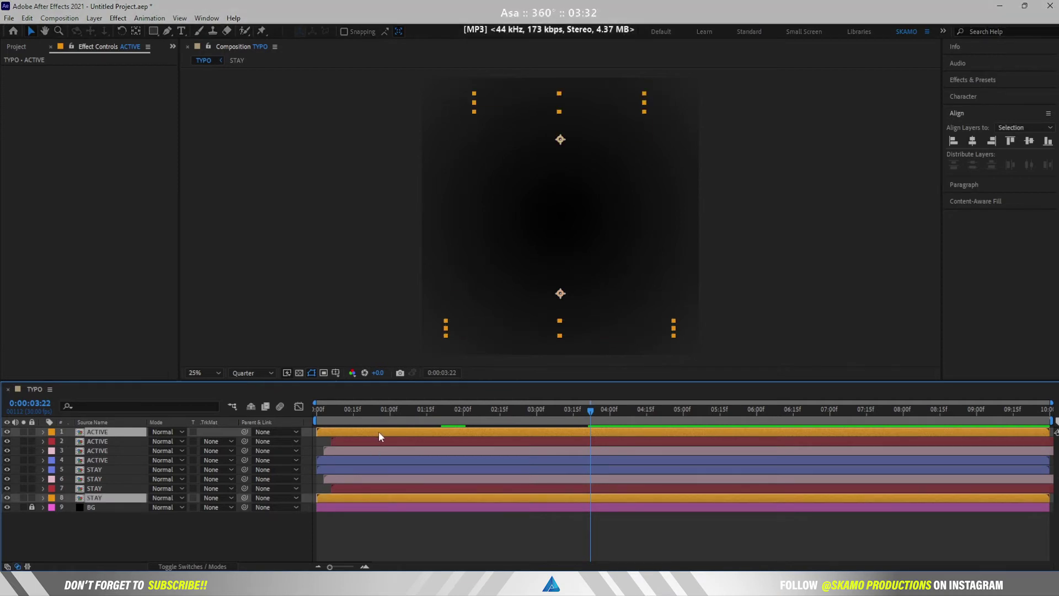
drag(379, 432, 395, 434)
- Preview the staggered STAY and ACTIVE rows from the start and scrub through their reveal and exit
drag(587, 419, 308, 439)
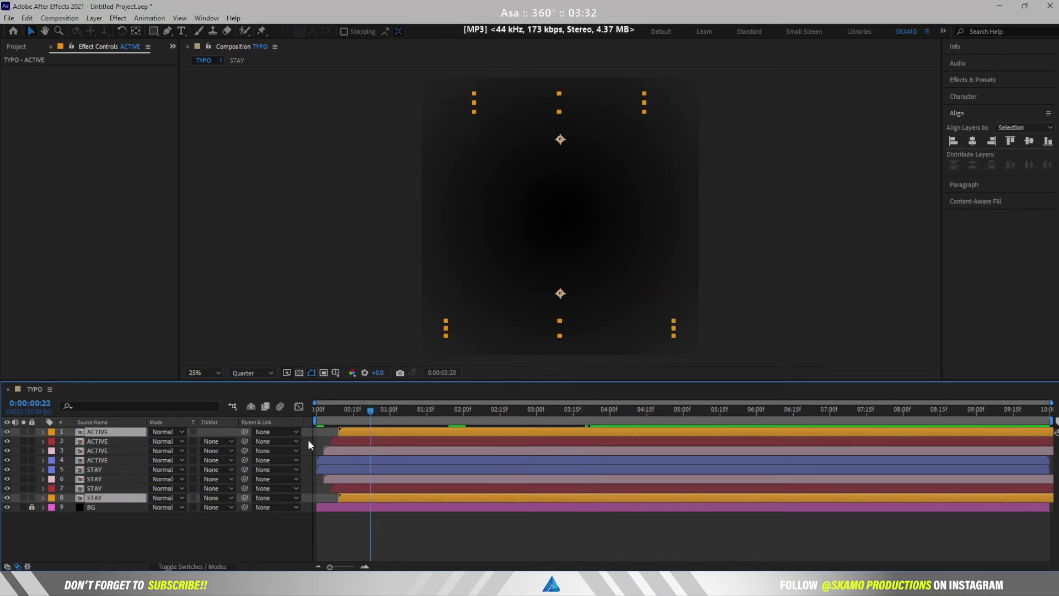
key(space)
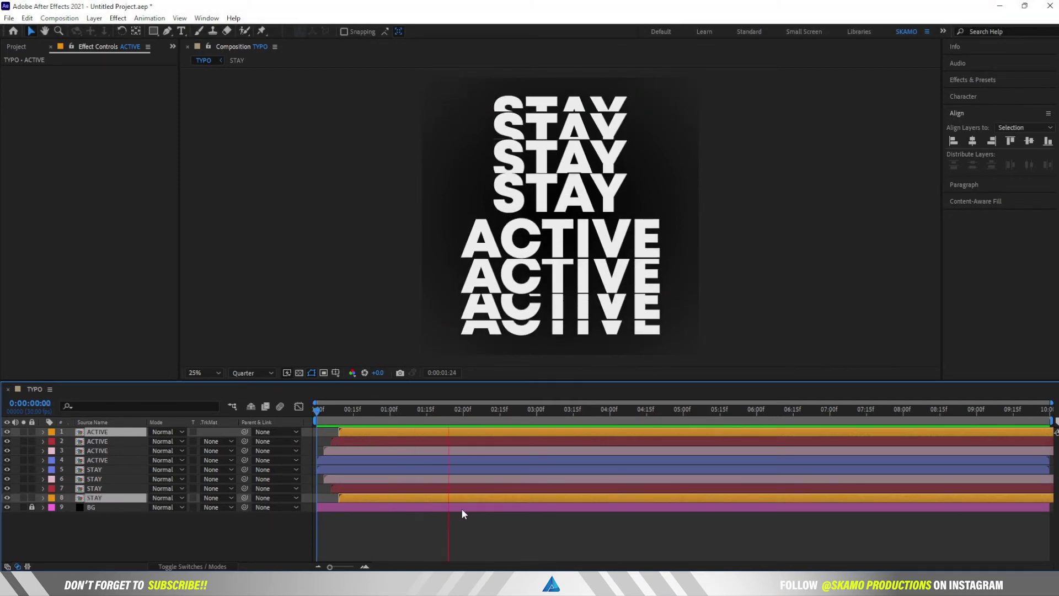
key(space)
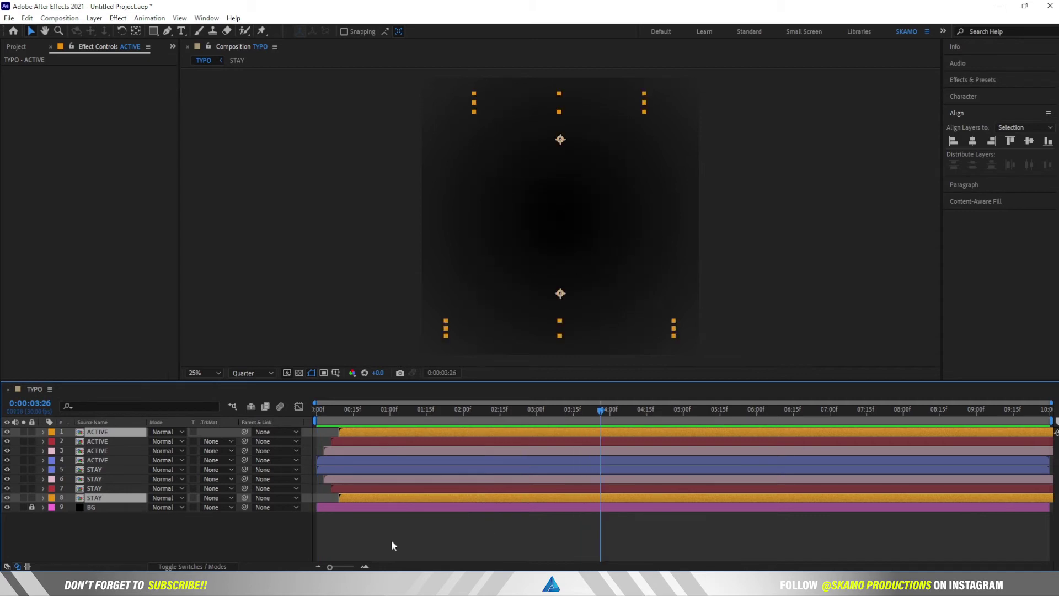
drag(601, 411, 500, 428)
drag(531, 436, 446, 436)
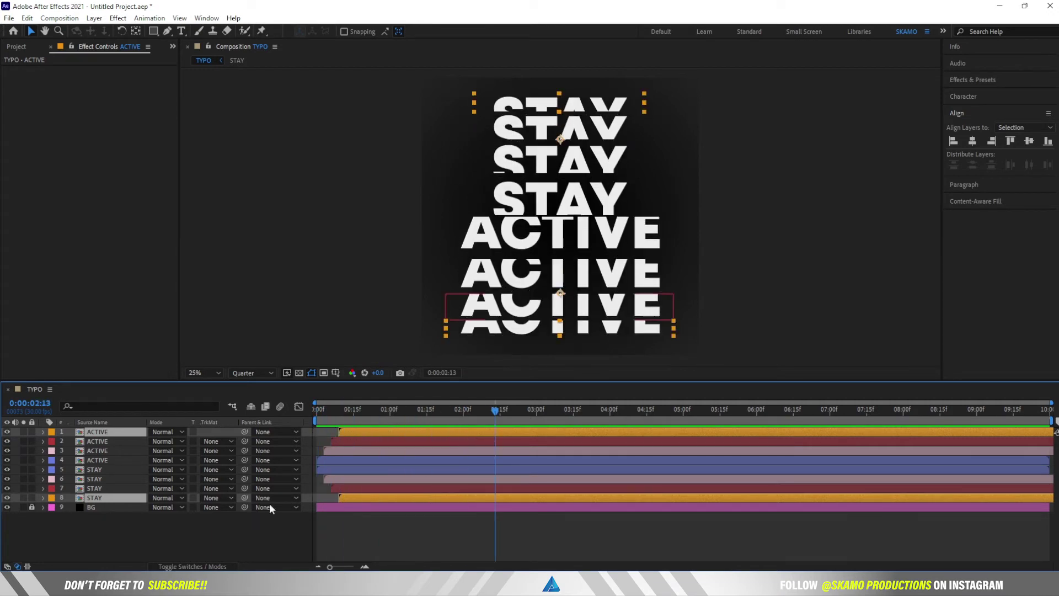
- In the STAY precomp, copy all Position keyframes of the STAY text layer and paste them at 0:00:03:15
double_click(107, 498)
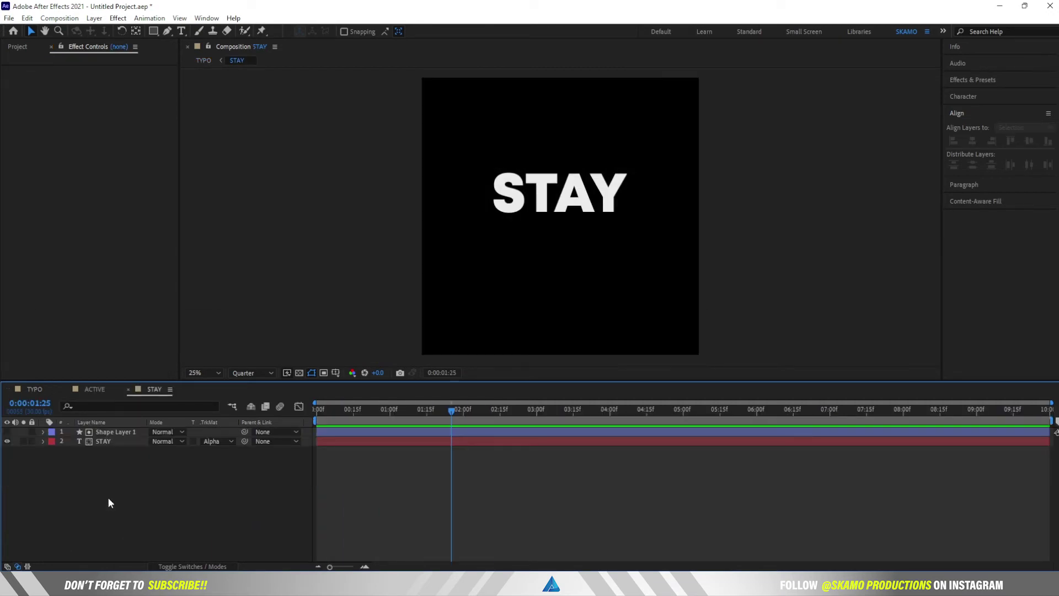
key(KP_2)
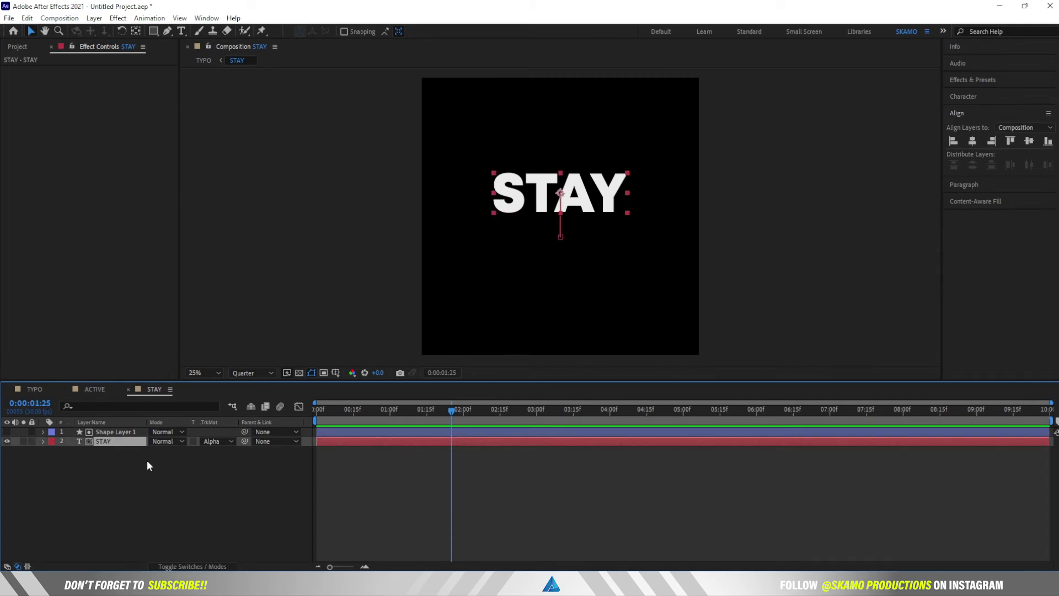
key(u)
drag(454, 411, 574, 411)
drag(588, 466, 309, 453)
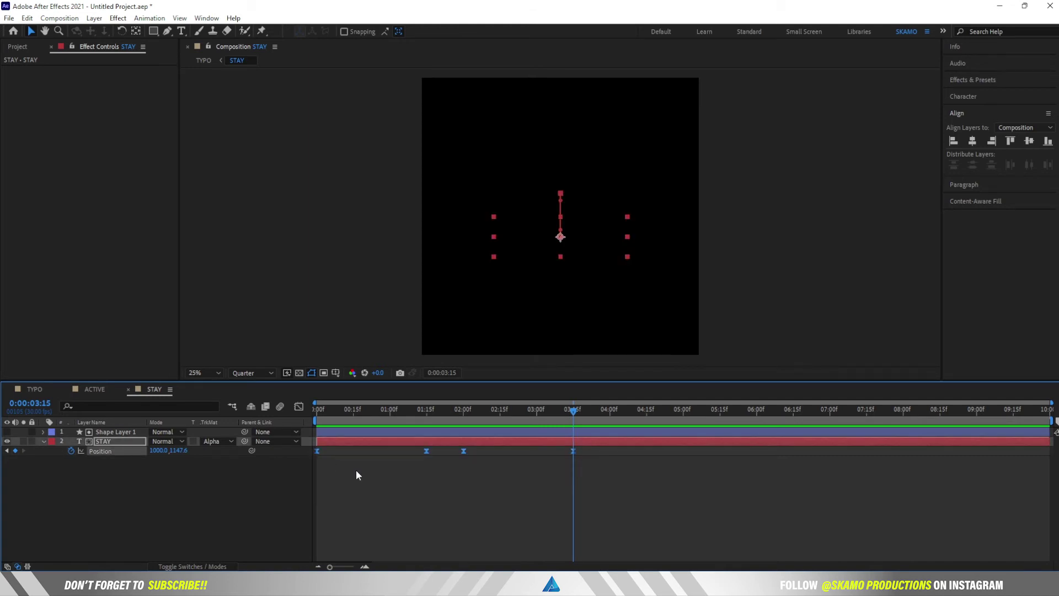
key(ctrl+v)
drag(574, 412, 568, 442)
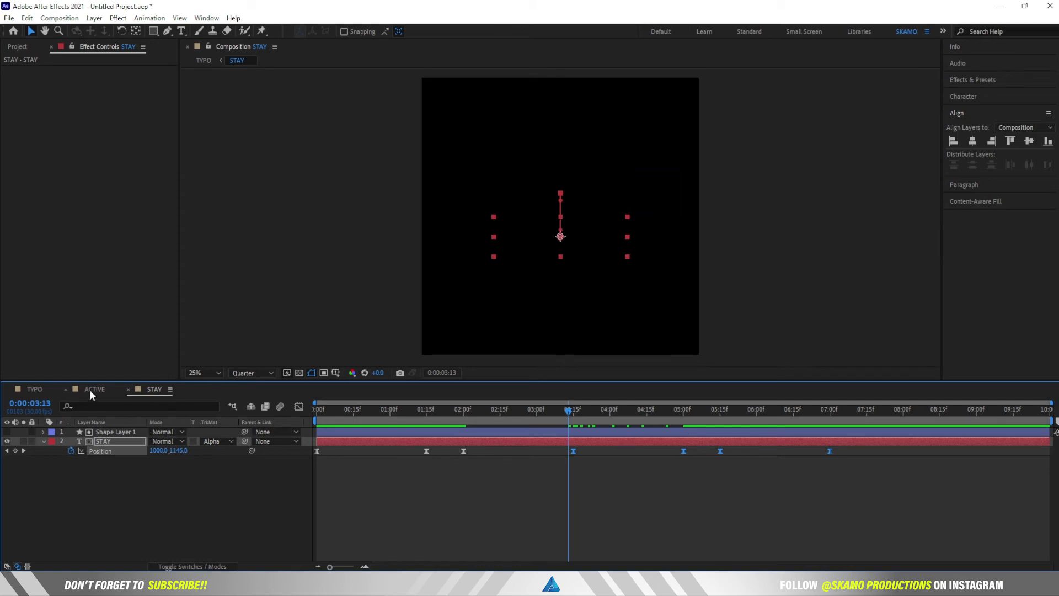
- In the ACTIVE precomp, copy all Position keyframes of the ACTIVE text layer and paste them at 0:00:03:15
click(75, 391)
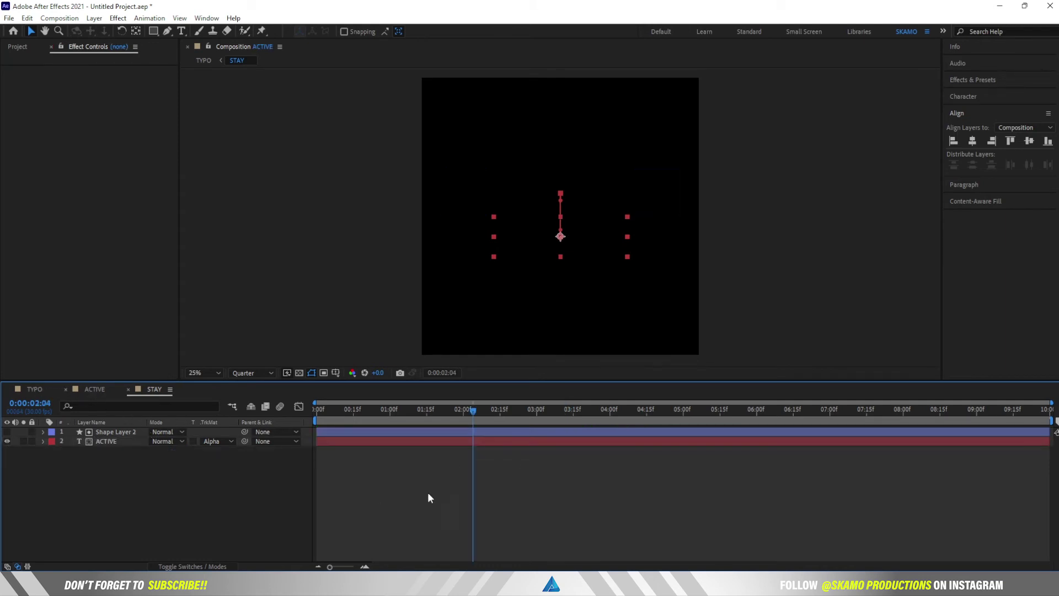
click(395, 442)
key(p)
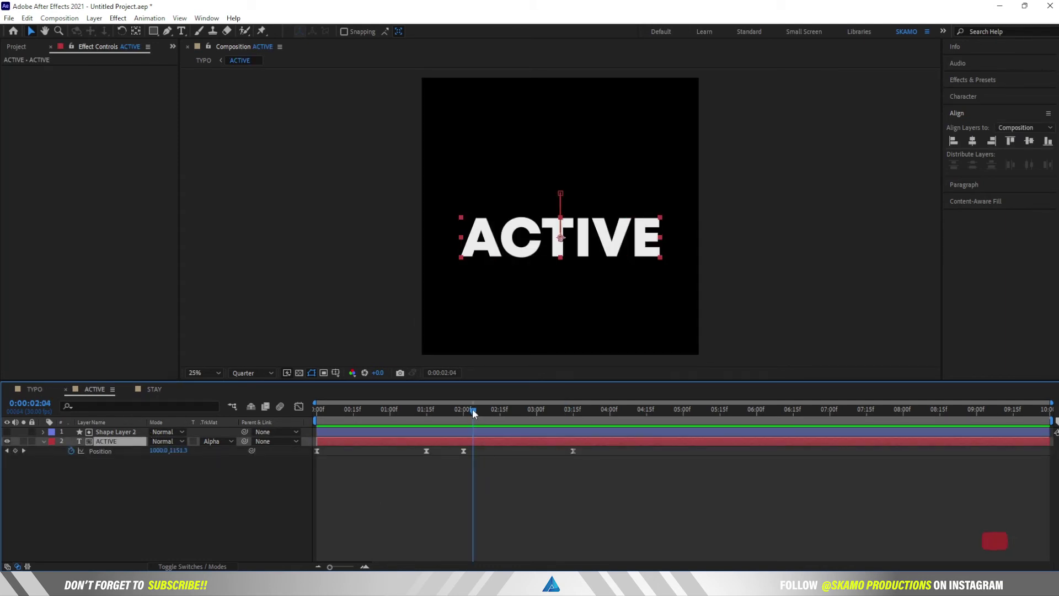
drag(663, 486, 320, 450)
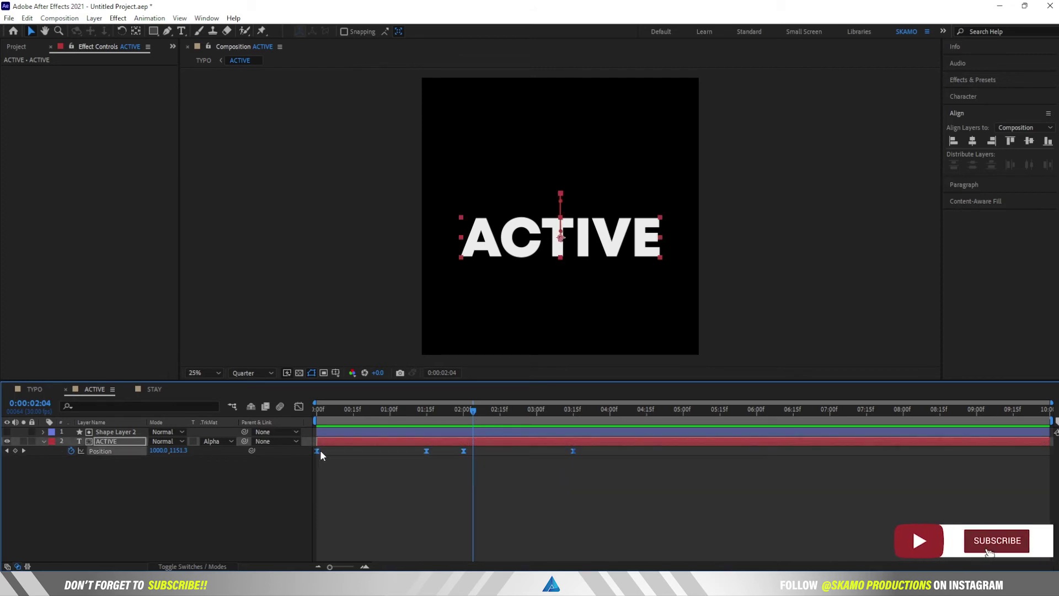
drag(474, 412, 574, 421)
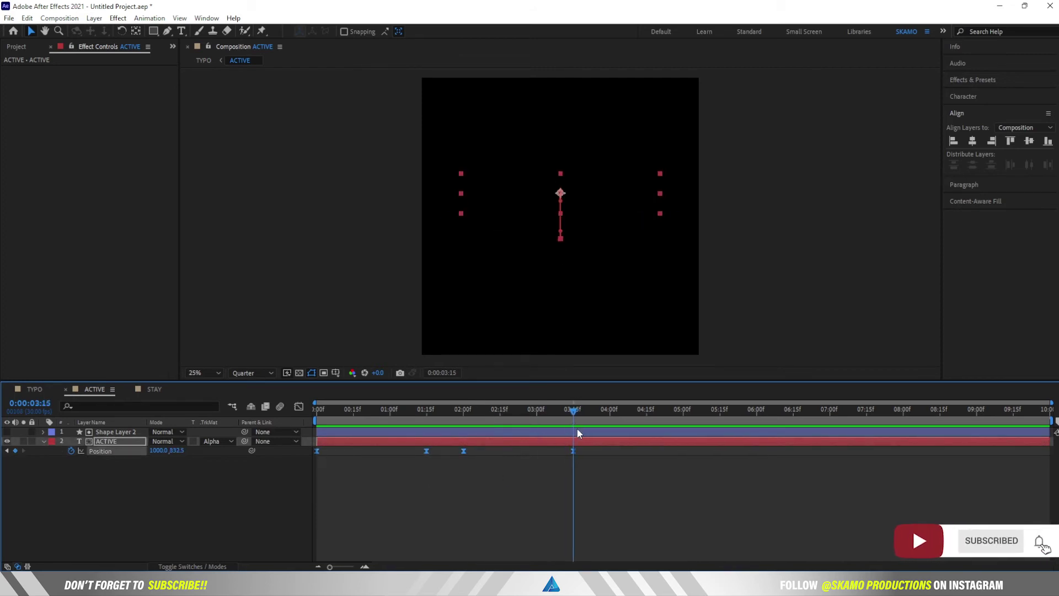
key(ctrl+v)
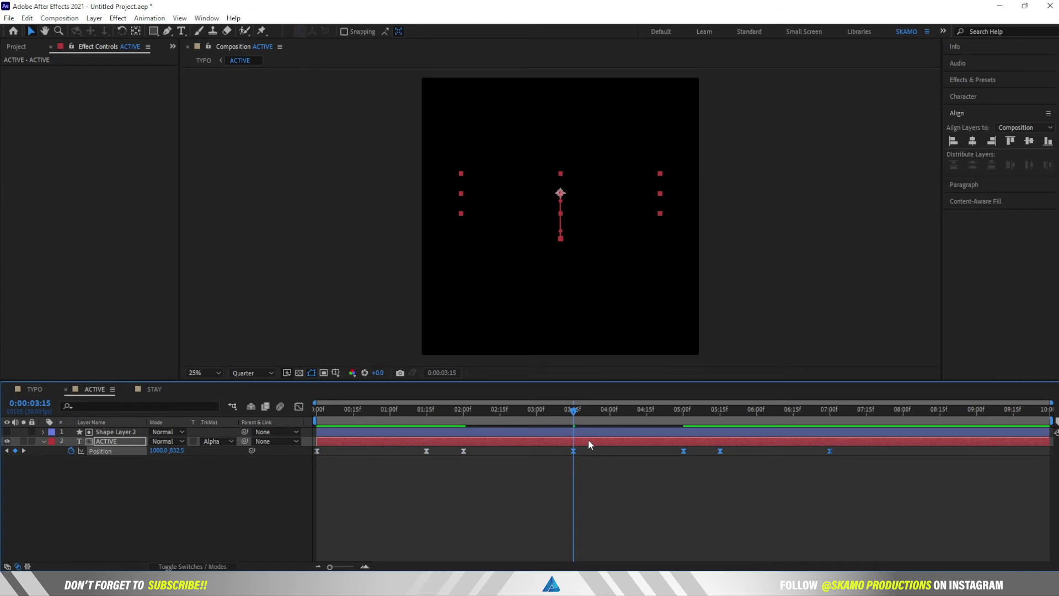
- Split Shape Layer 2 and the ACTIVE text layer at 0:00:03:15
click(483, 431)
shift+click(491, 441)
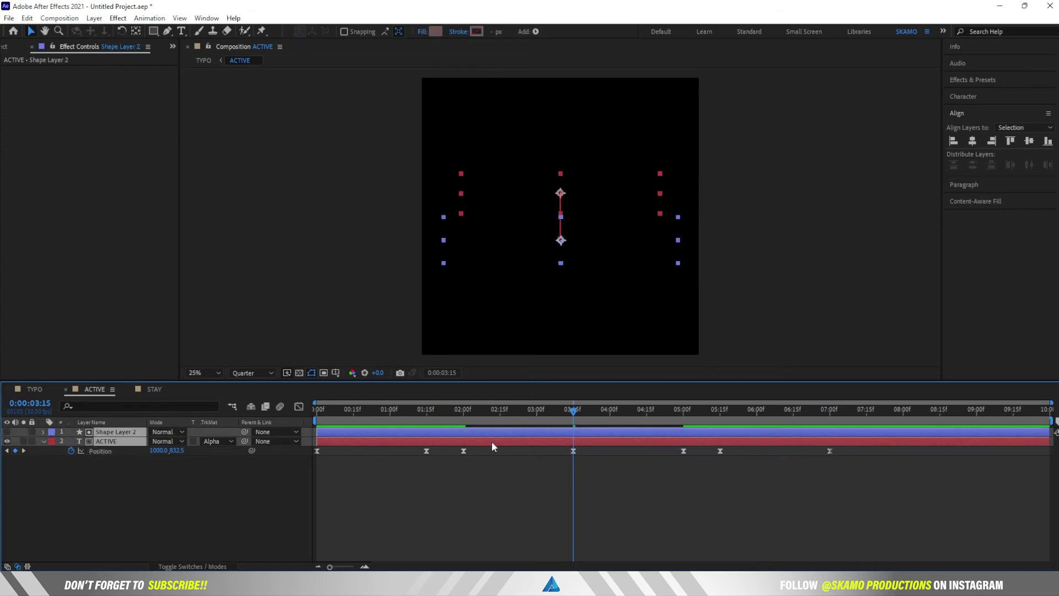
key(ctrl+shift+d)
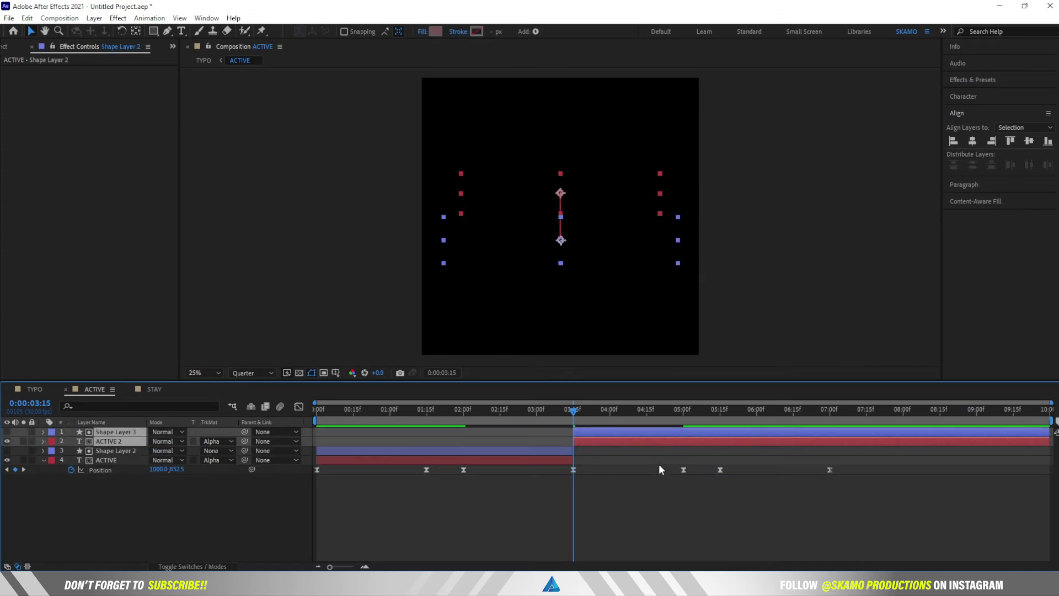
- At 0:00:04:10, change the text of the split-off ACTIVE 2 layer to CREATIVE and centre the word horizontally in the frame
drag(581, 414, 636, 432)
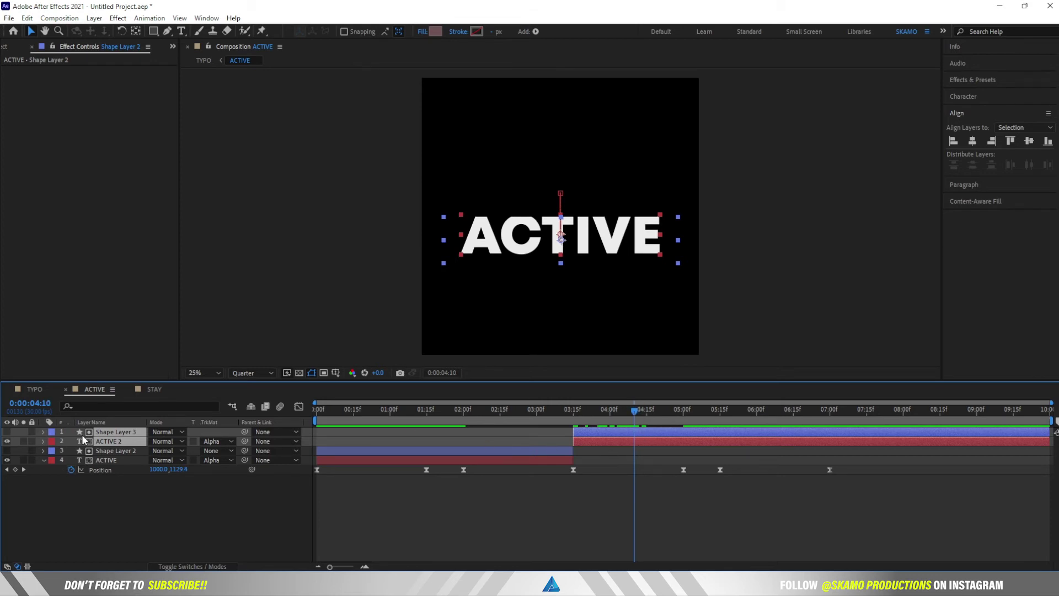
click(651, 471)
double_click(653, 439)
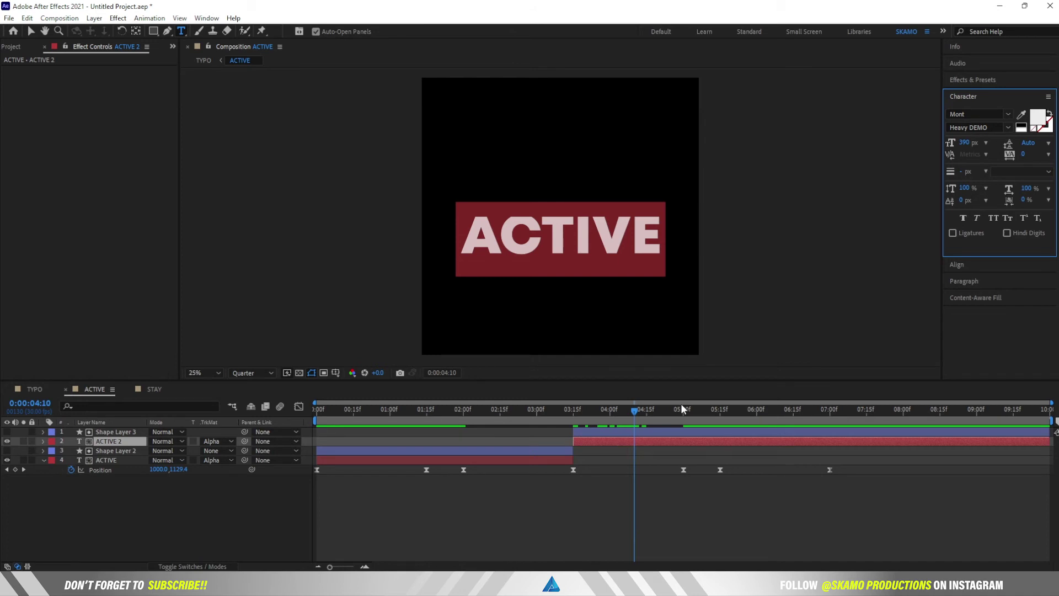
text(CRE)
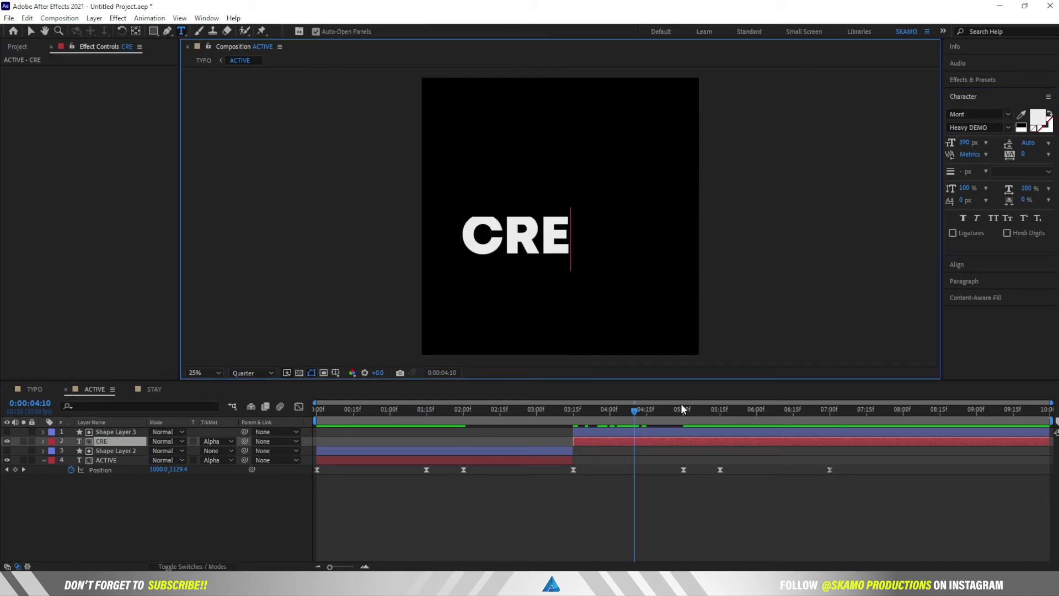
text(AT)
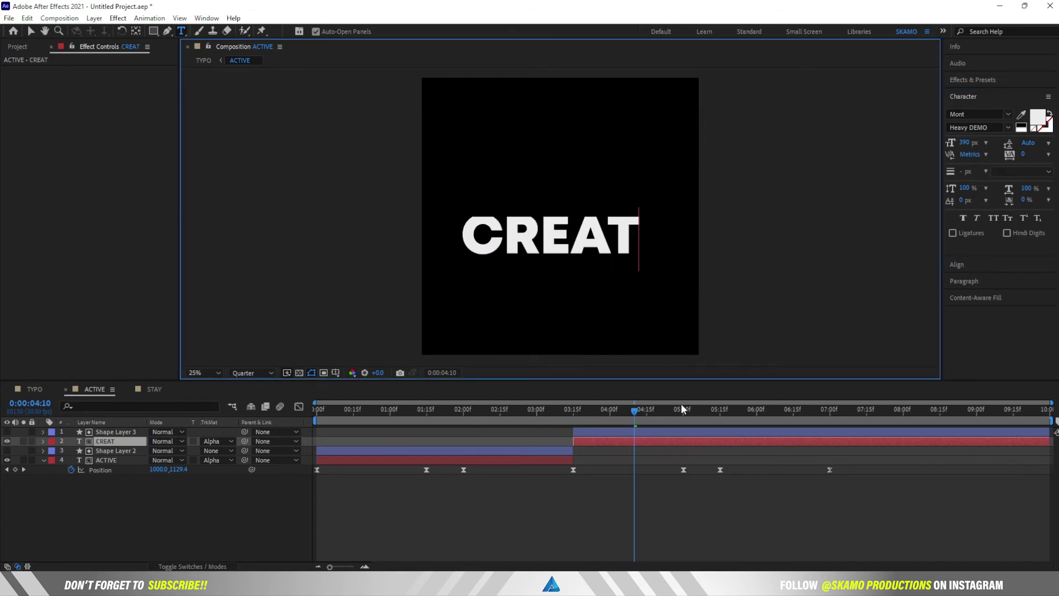
text(IVE)
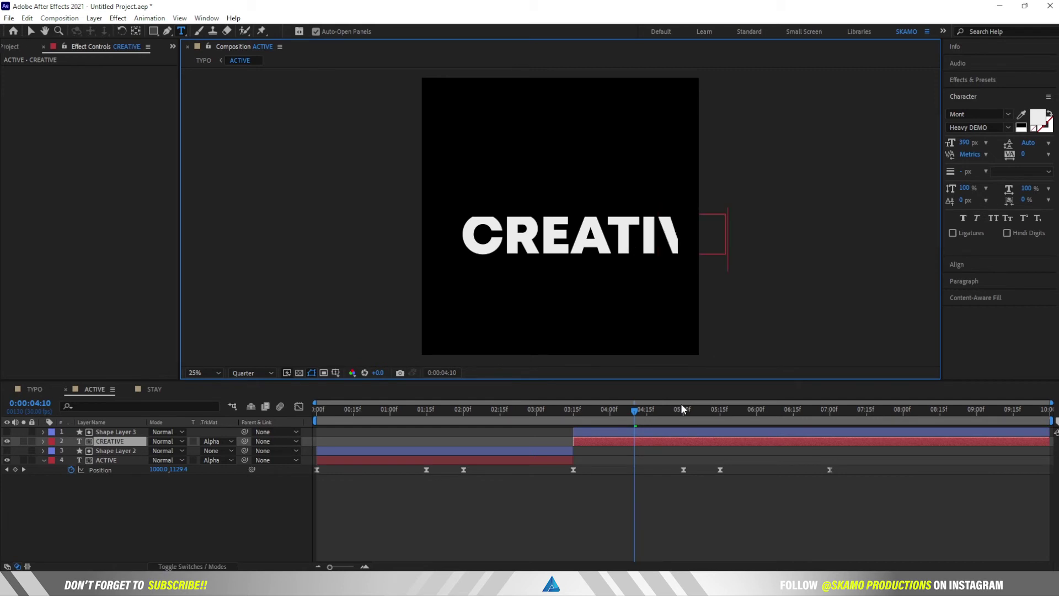
click(822, 541)
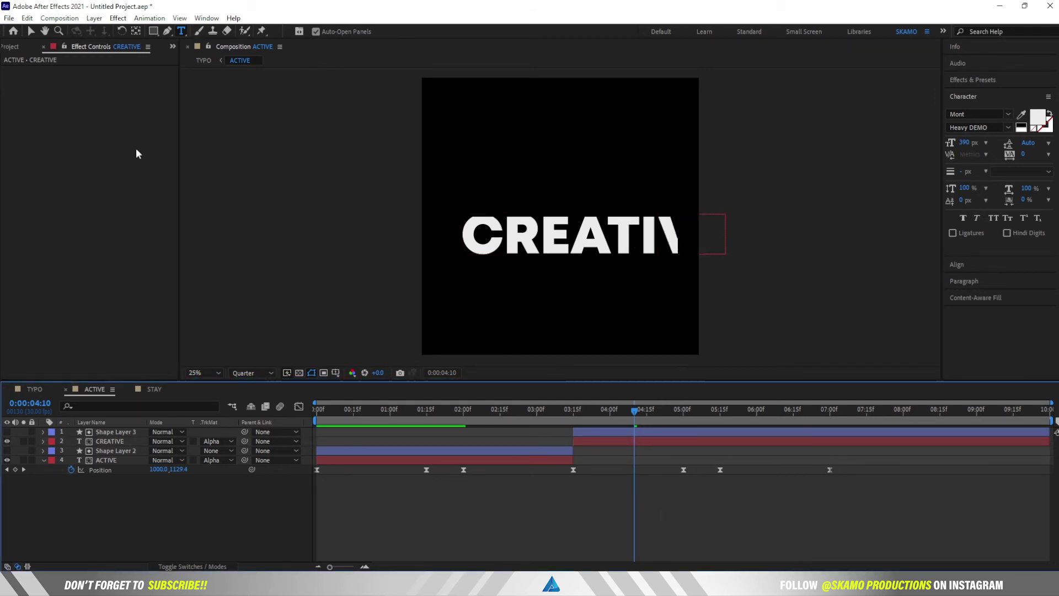
click(30, 31)
drag(627, 245, 587, 247)
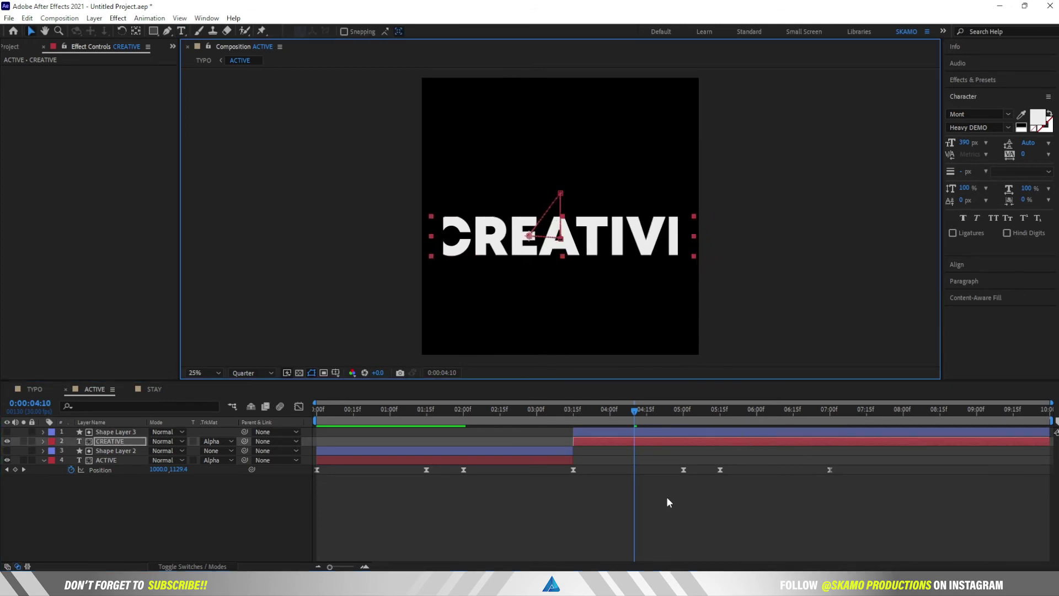
- Delete the Position keyframes after 0:00:03:15 on the ACTIVE layer and those from 0:00:03:15 onwards on the CREATIVE layer
click(825, 475)
key(Delete)
click(684, 439)
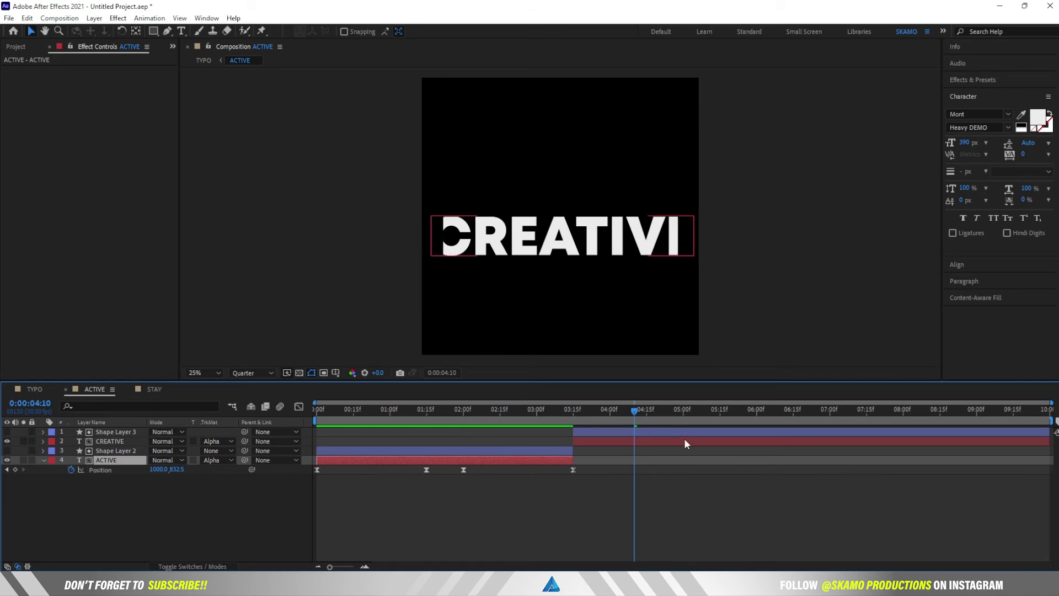
key(u)
drag(848, 463, 598, 439)
key(Delete)
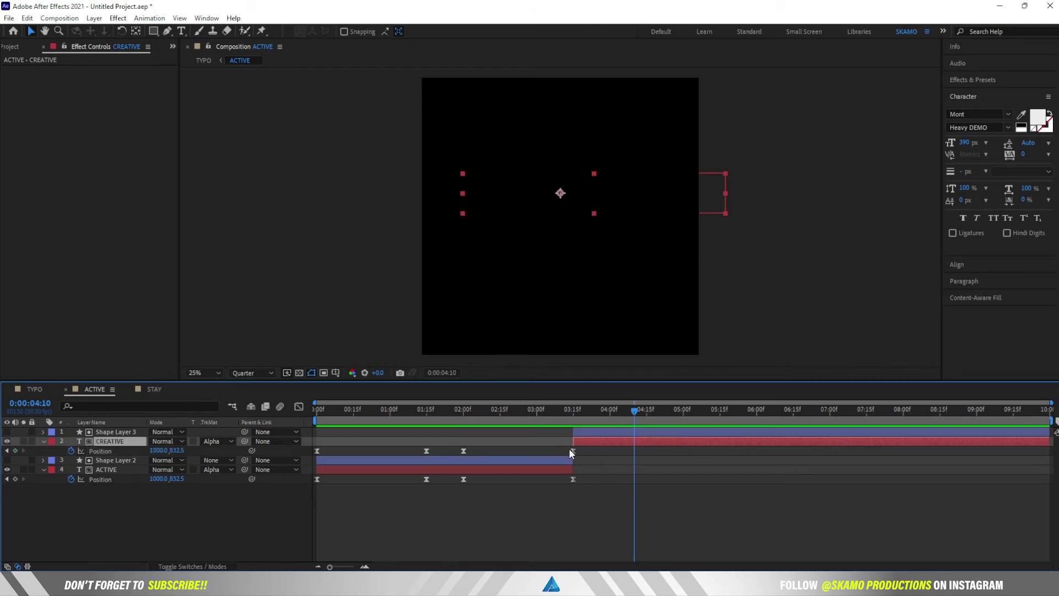
click(572, 451)
key(Delete)
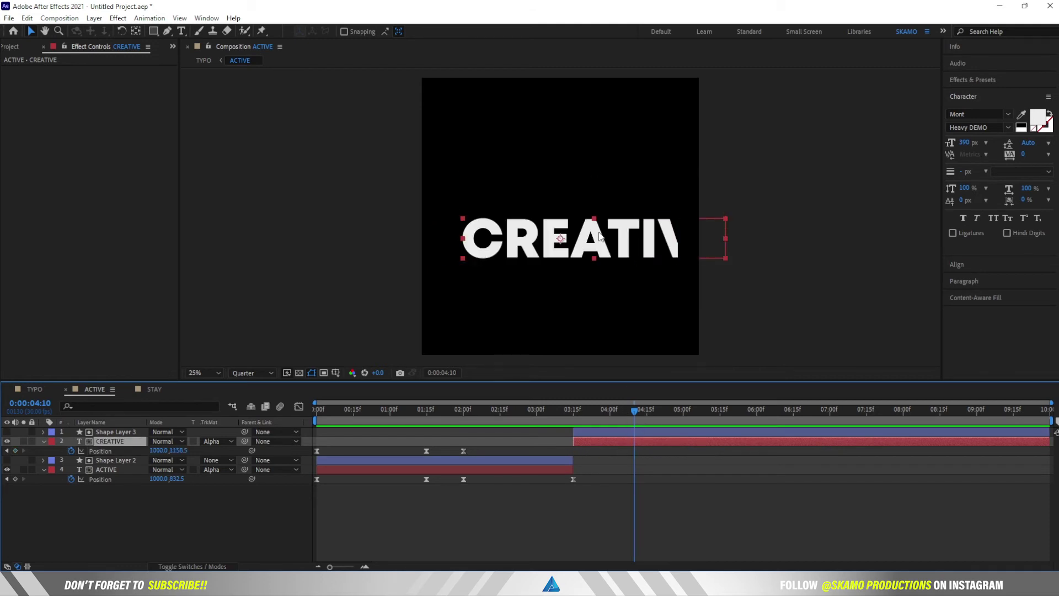
- Recentre CREATIVE at about 740, 1186 at 0:00:04:10 and widen its matte, Shape Layer 3, to the full composition width
drag(600, 236, 586, 244)
click(611, 431)
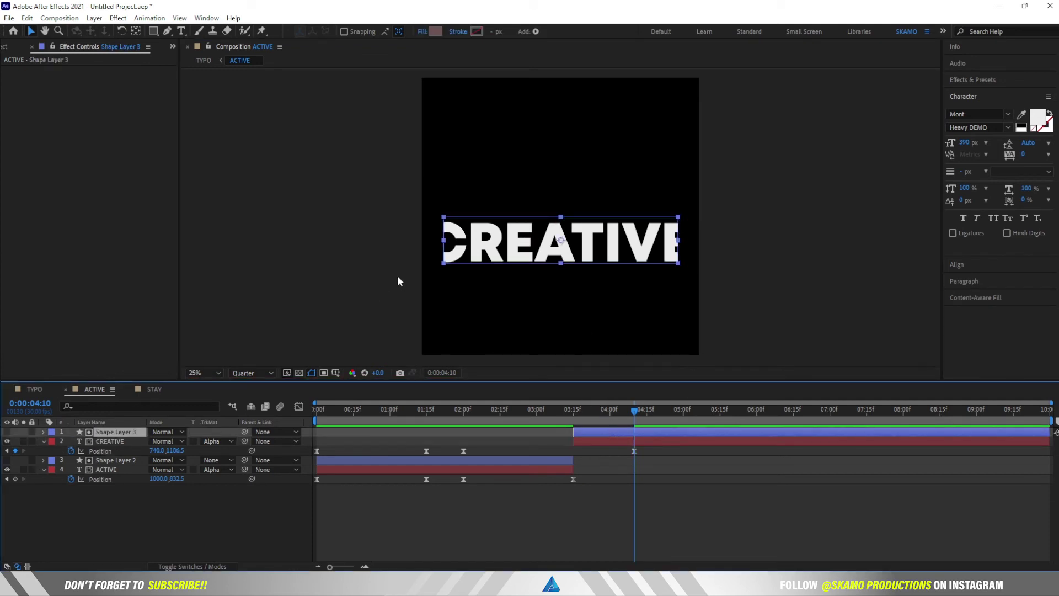
drag(444, 240, 422, 246)
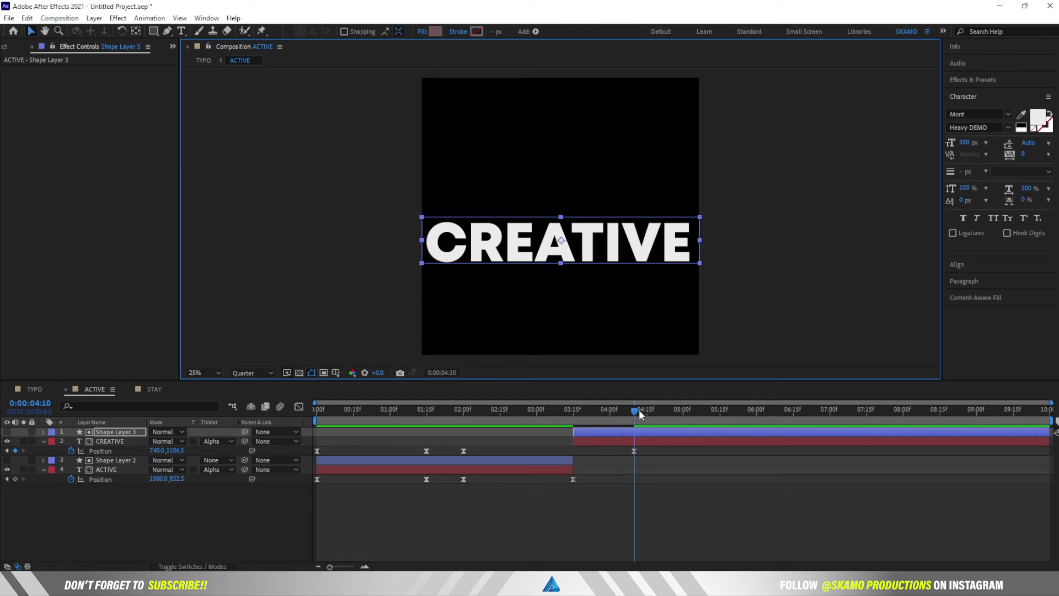
- Clear CREATIVE's Position keyframes, add a new one at 0:00:05:00, and set its Y position to 857.5 at 0:00:03:15
drag(638, 409, 688, 416)
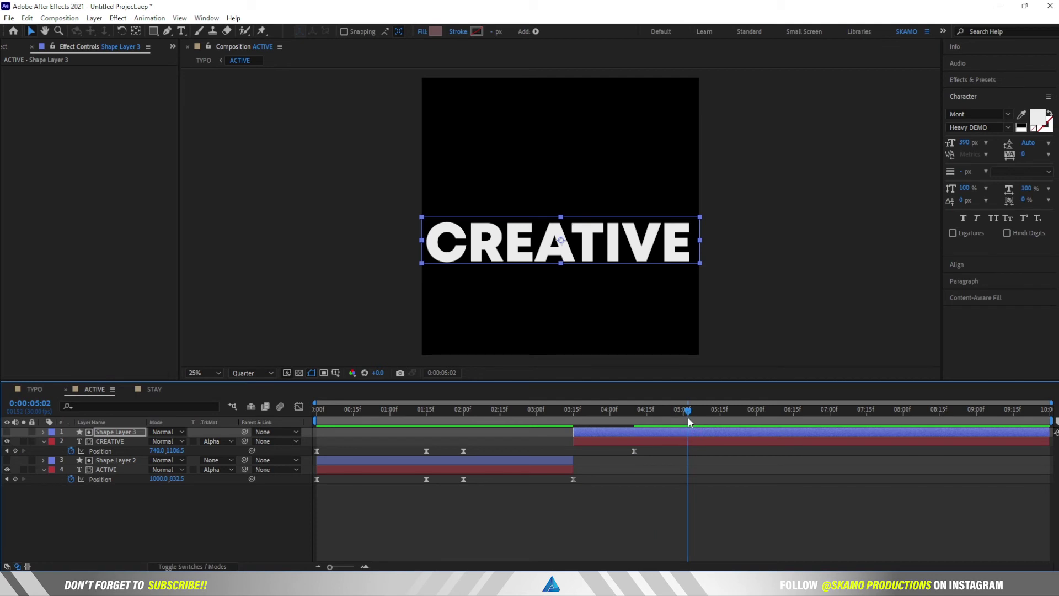
click(72, 451)
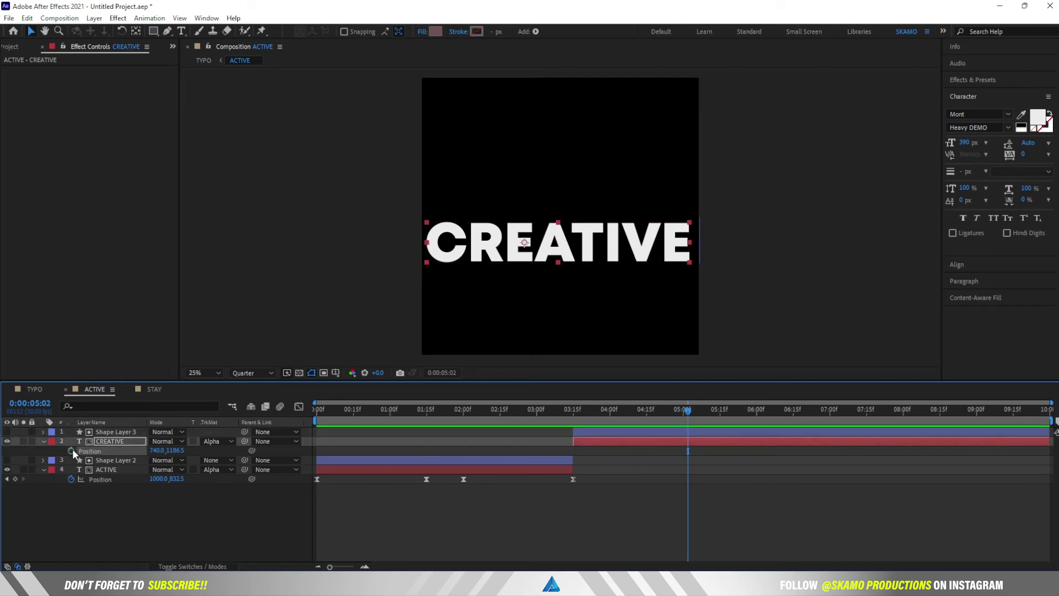
click(685, 410)
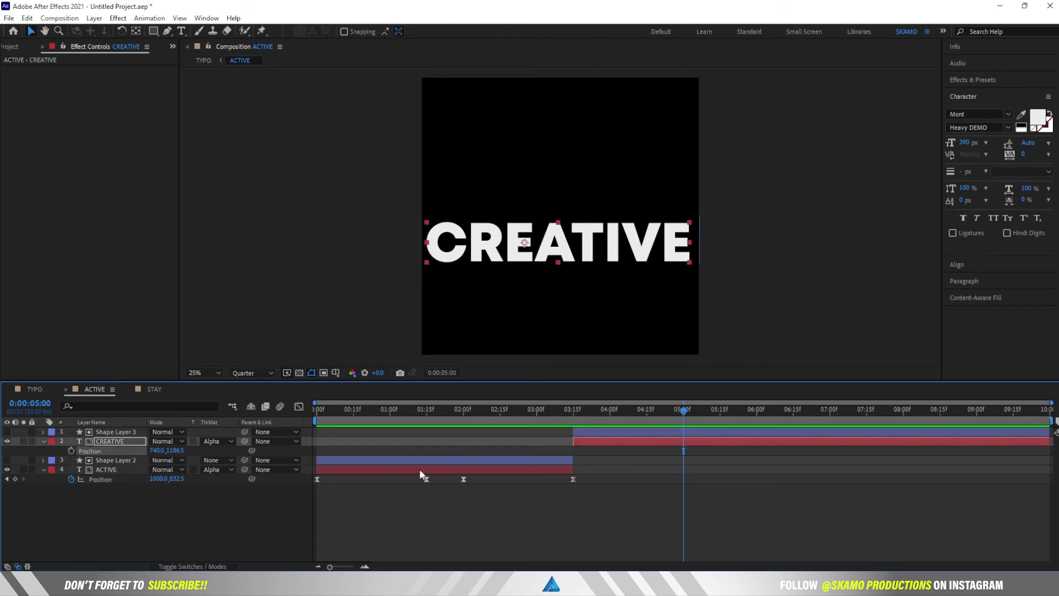
drag(683, 408, 573, 416)
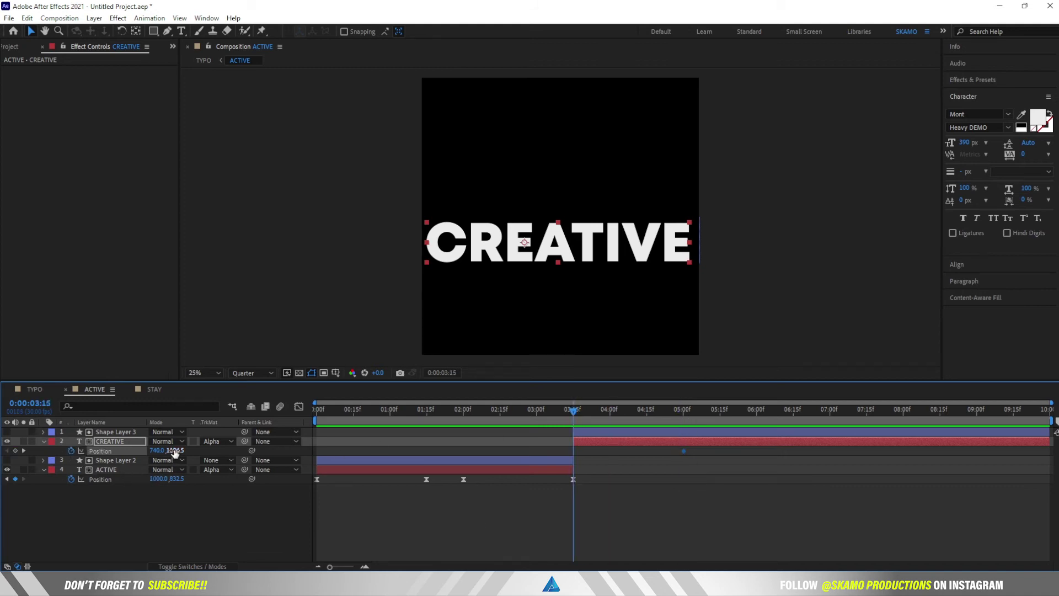
drag(174, 451, 125, 451)
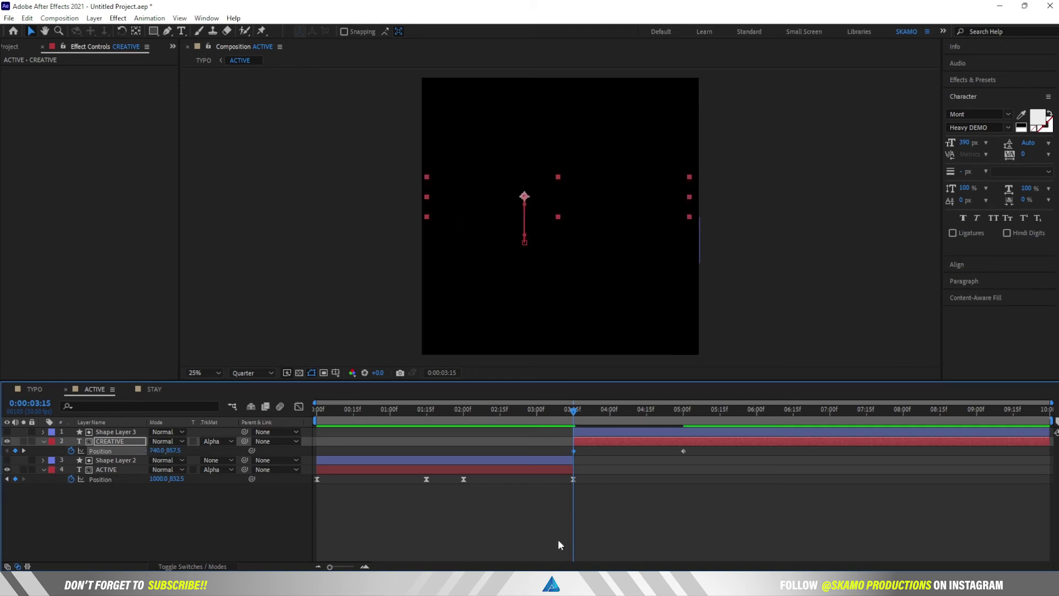
- Apply Easy Ease to CREATIVE's Position keyframes at 0:00:03:15 and 0:00:05:00 and scrub through the reveal
drag(696, 449, 591, 461)
right_click(684, 452)
mouse_move(763, 445)
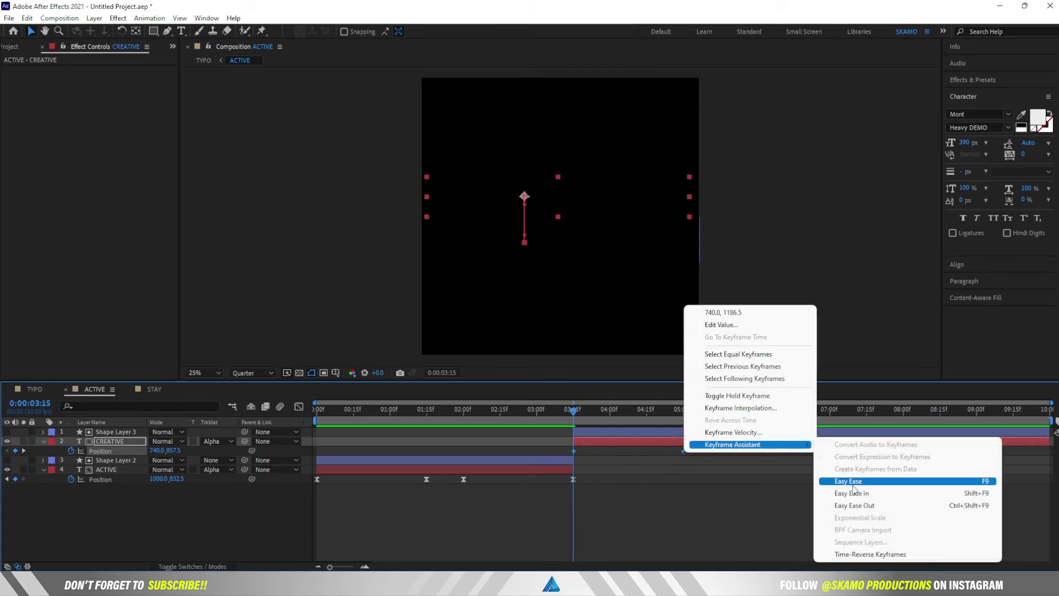
click(853, 483)
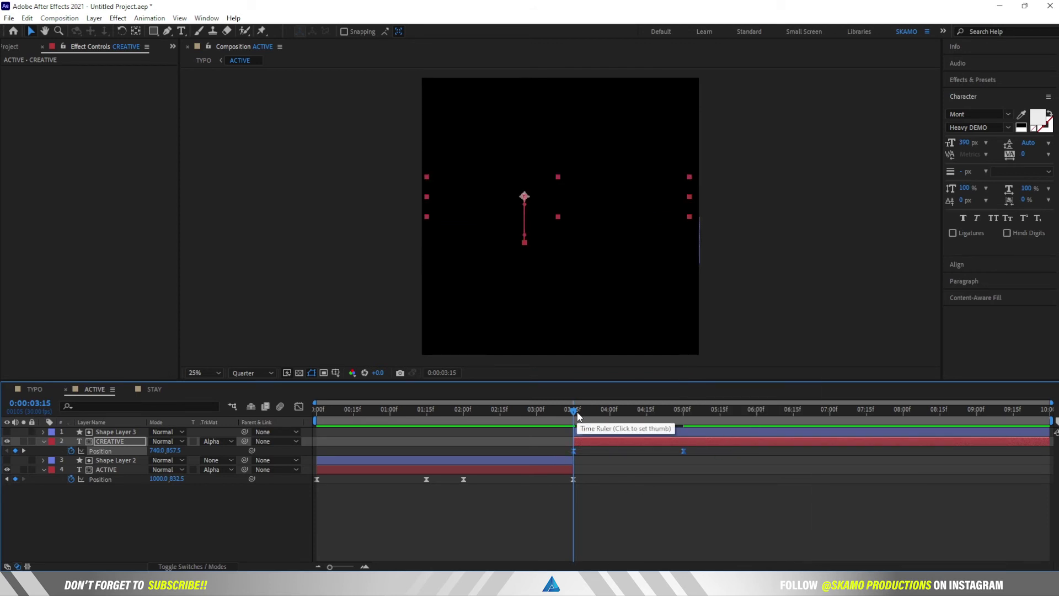
drag(579, 415, 717, 450)
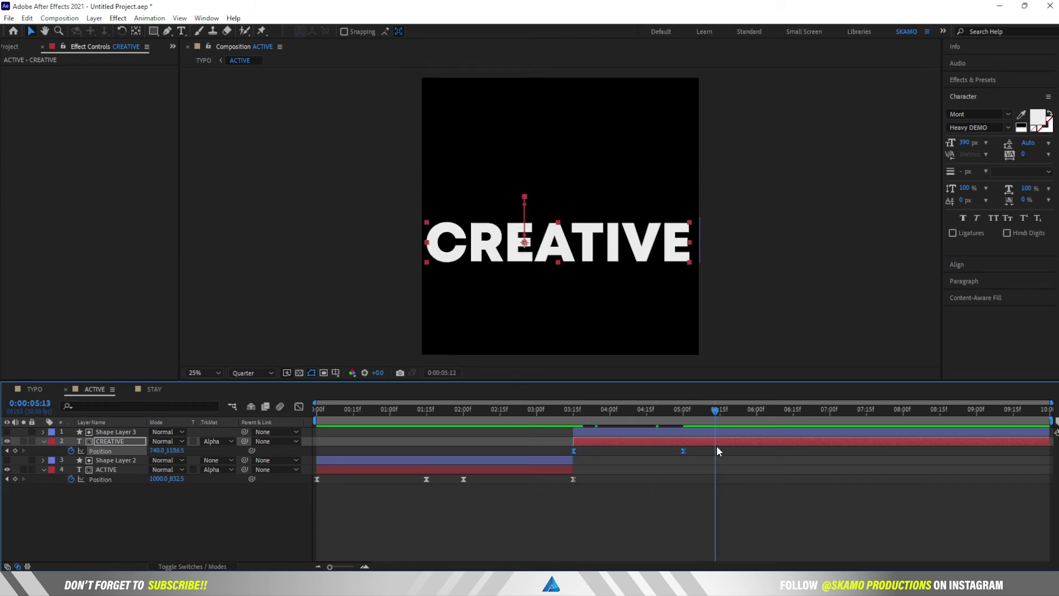
- Add a Position keyframe at 0:00:05:15 that holds CREATIVE at its 0:00:05:00 position
click(689, 459)
click(684, 450)
drag(715, 413, 720, 418)
click(15, 451)
- Copy CREATIVE's 0:00:03:15 Position keyframe to 0:00:07:00 and play back the motion
drag(745, 418, 831, 425)
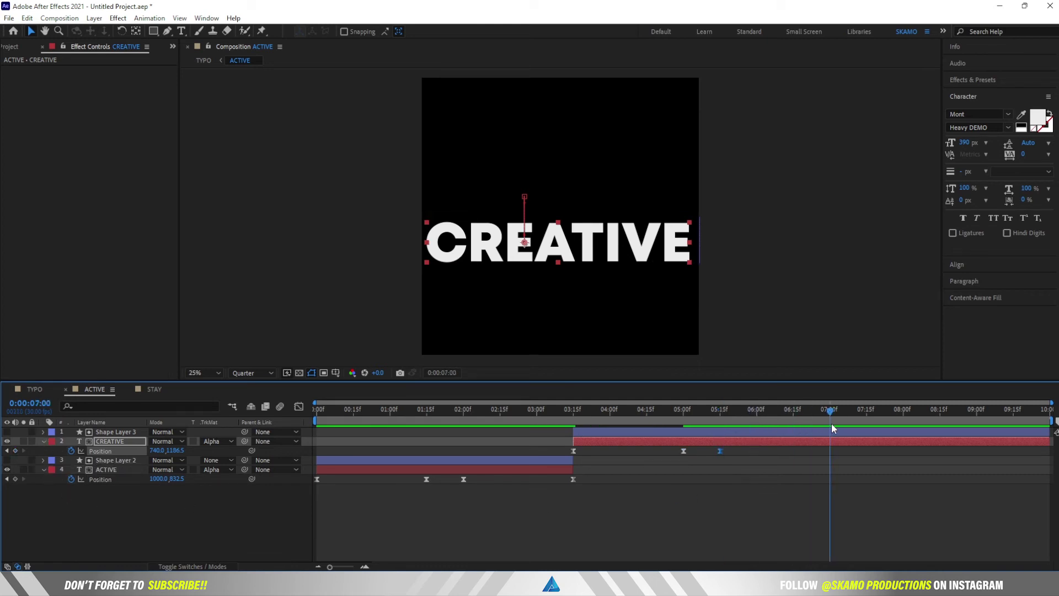
click(574, 450)
key(ctrl+c)
key(ctrl+v)
drag(833, 423, 569, 425)
key(space)
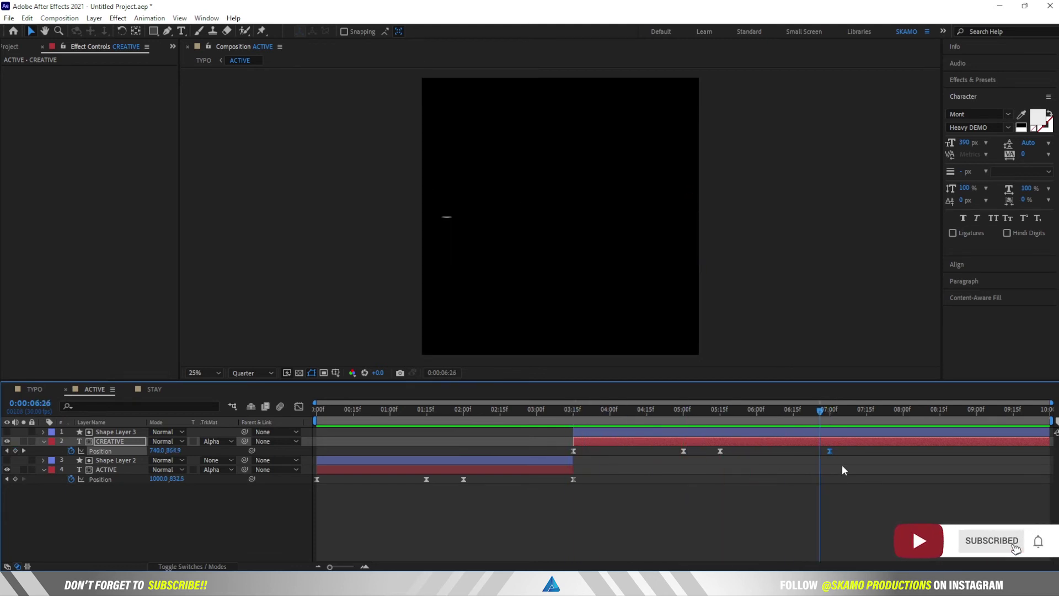
- Reshape the speed graph of CREATIVE's Position keyframes so speed peaks just after 0:00:03:15 and just before 0:00:07:00
drag(848, 469, 574, 447)
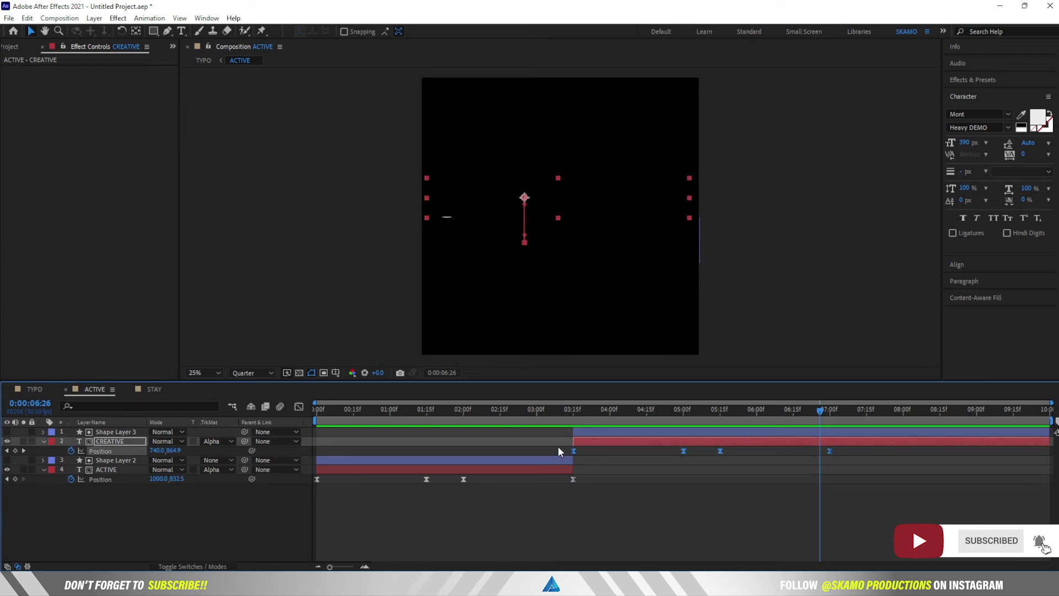
click(299, 407)
drag(683, 517, 581, 538)
click(740, 518)
drag(720, 539, 822, 535)
click(813, 536)
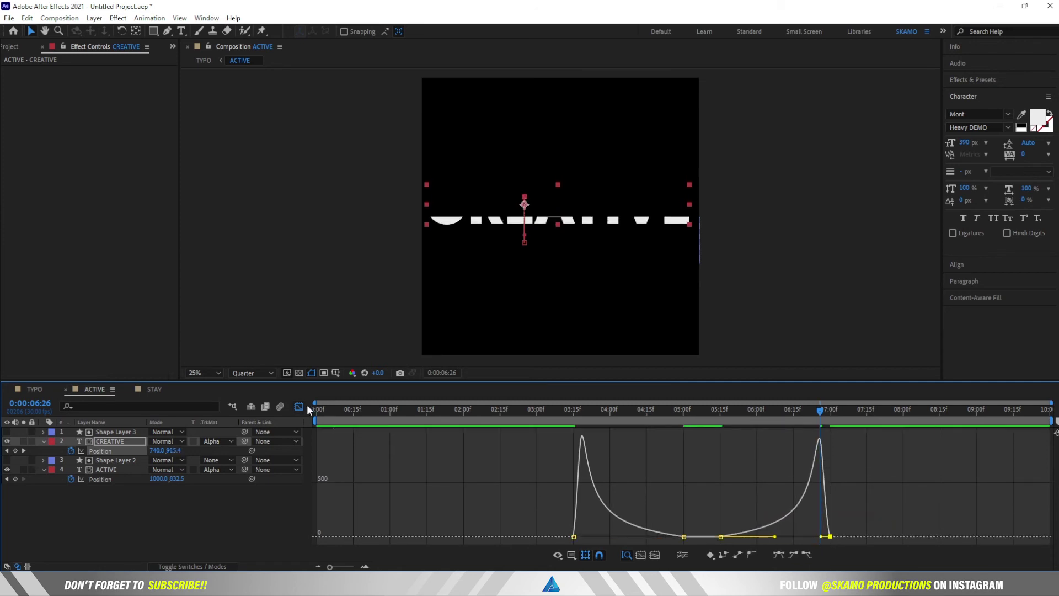
key(shift+F3)
- Preview the CREATIVE motion in the ACTIVE composition and in the full TYPO composition
drag(819, 412, 569, 421)
key(space)
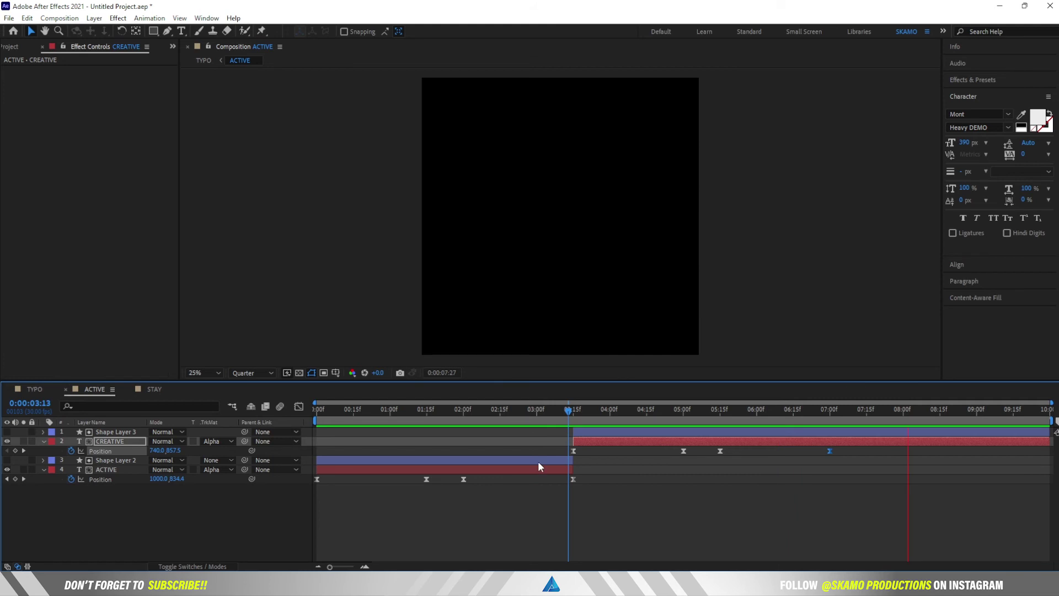
key(space)
click(39, 389)
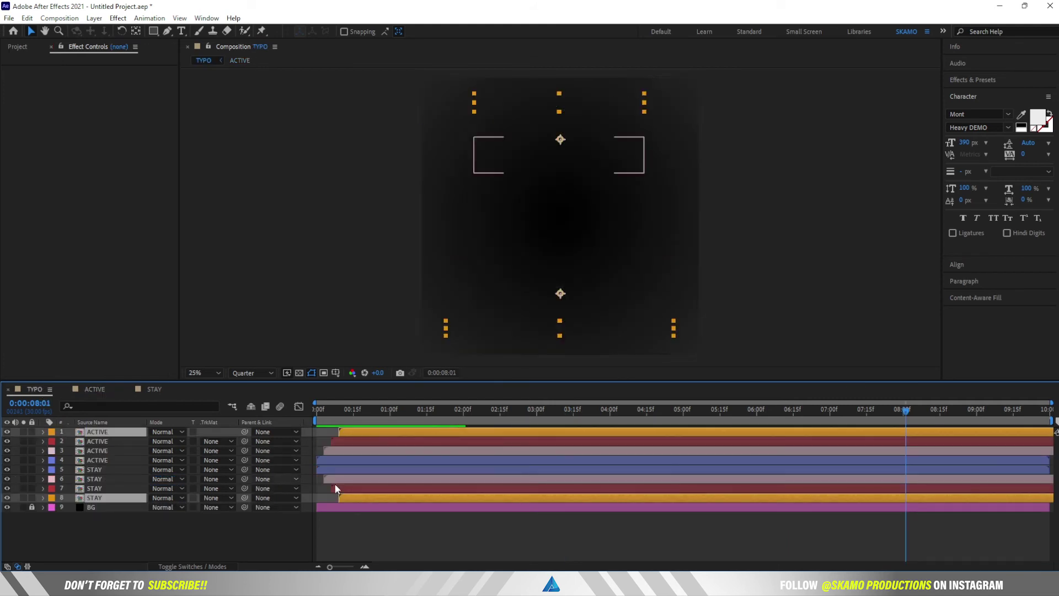
key(space)
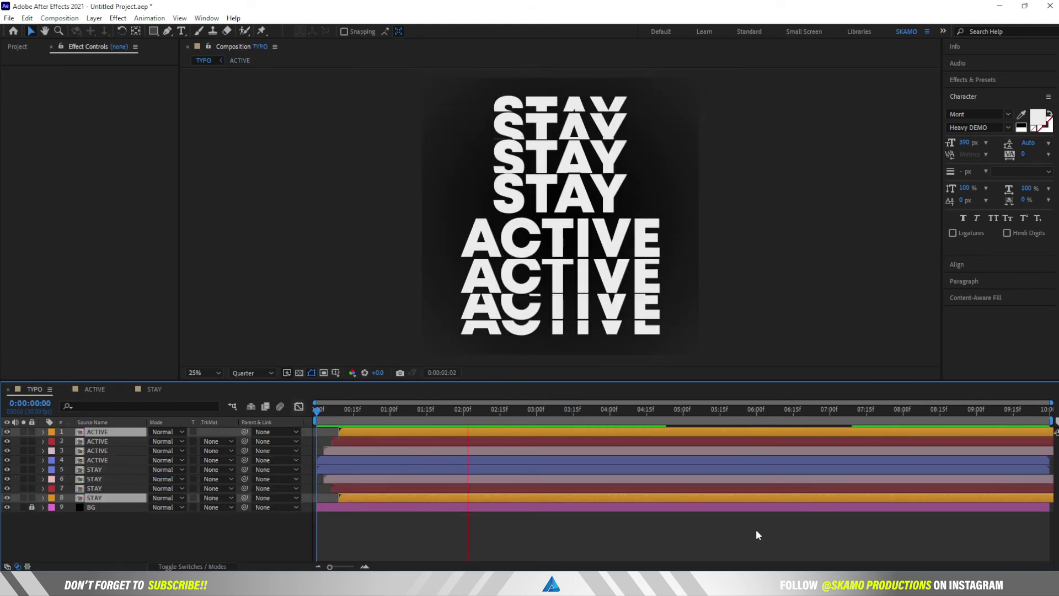
key(space)
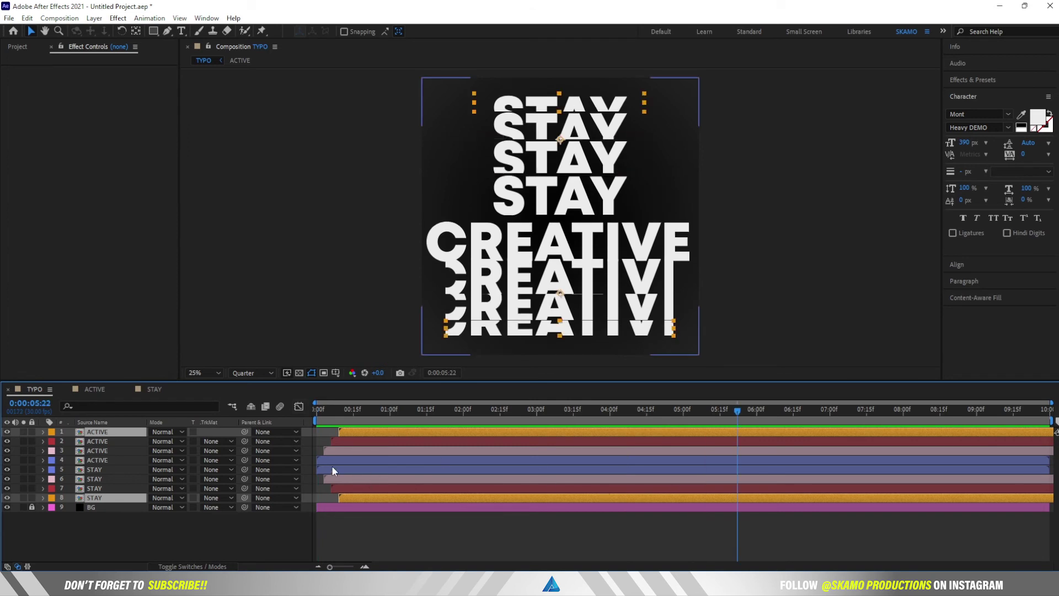
- Widen the masks on the second and third CREATIVE rows, layers 3 and 2 in TYPO, to fit the full word
click(392, 449)
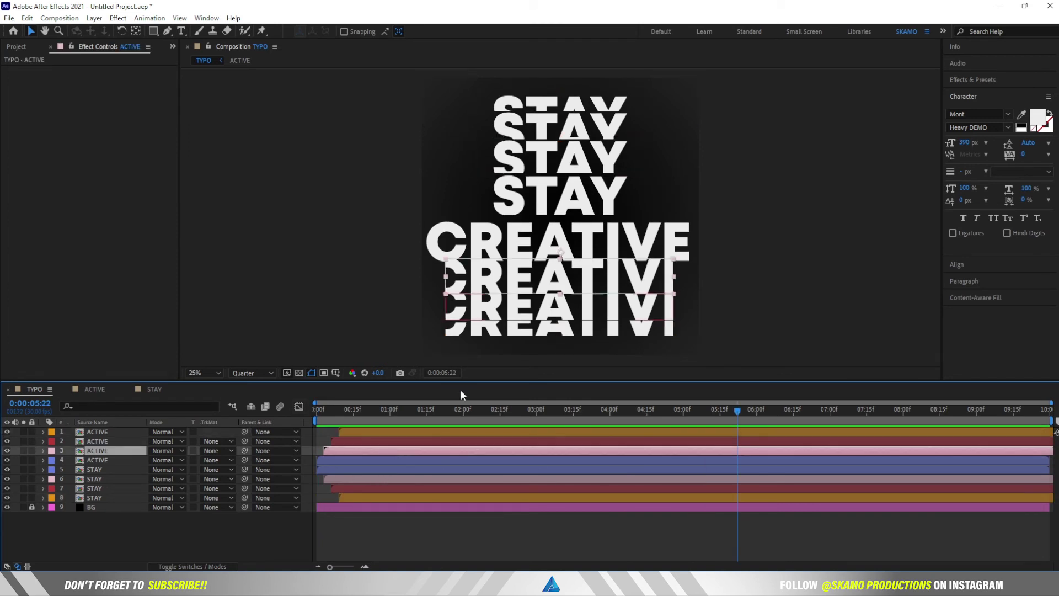
click(426, 282)
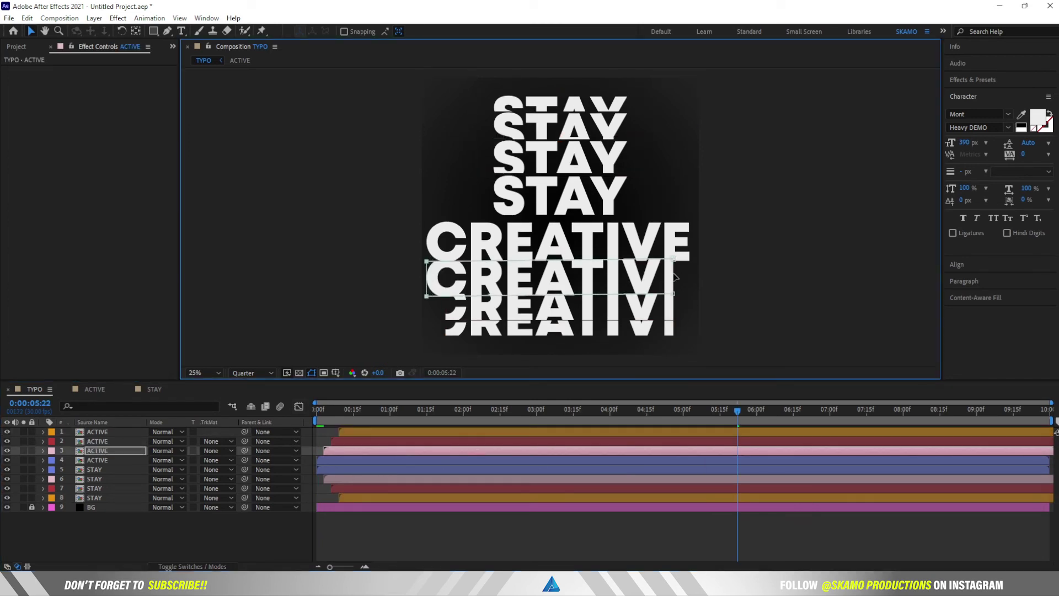
drag(675, 276, 694, 298)
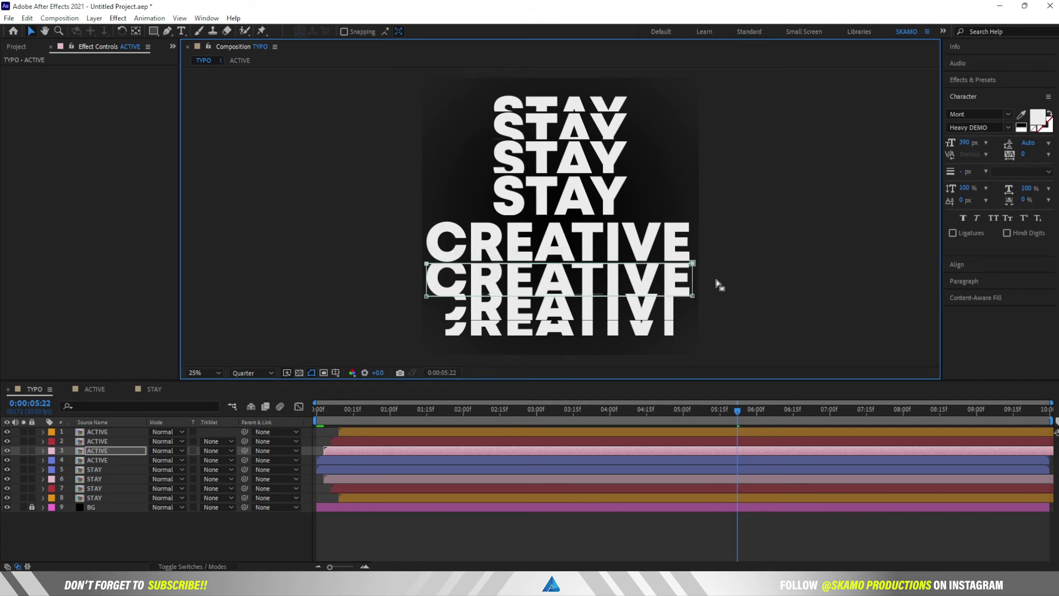
drag(457, 312, 717, 312)
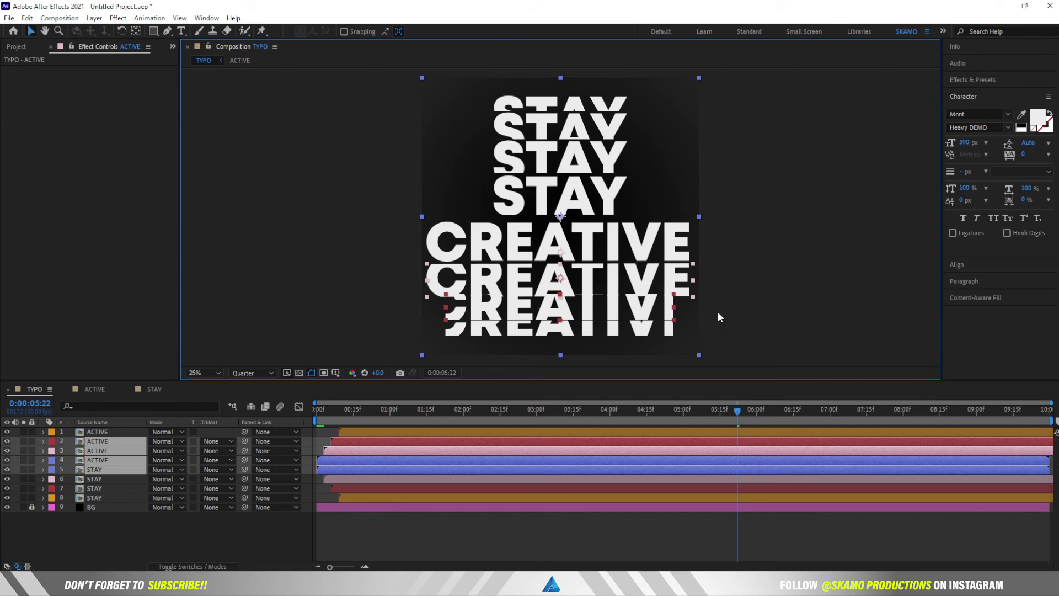
click(449, 461)
click(453, 451)
drag(426, 298, 717, 309)
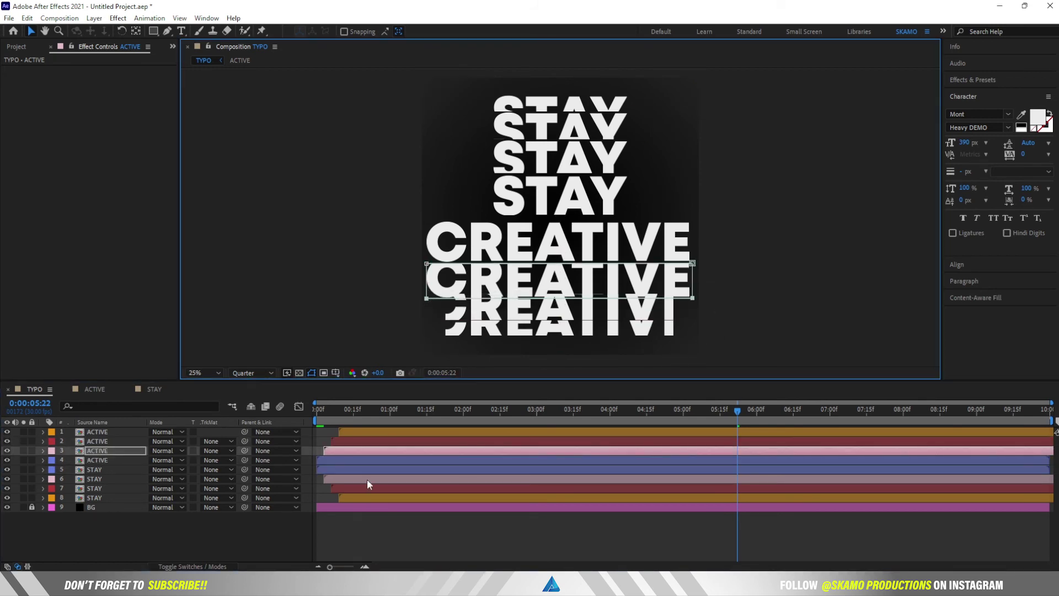
click(379, 442)
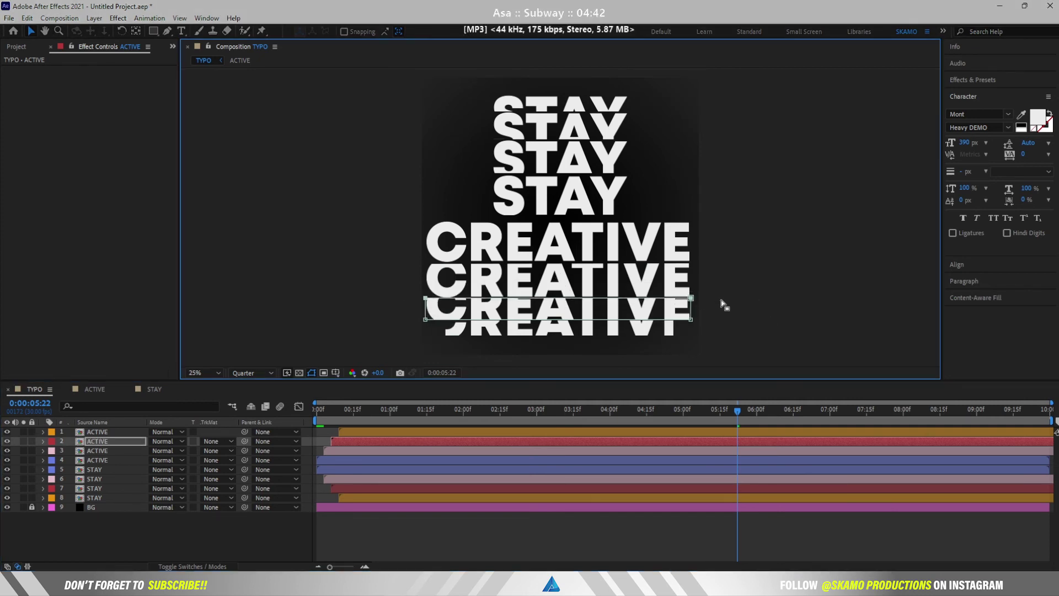
- Widen and trim the mask on the lowest CREATIVE row, layer 1, around the full word and nudge the row slightly upward
click(404, 432)
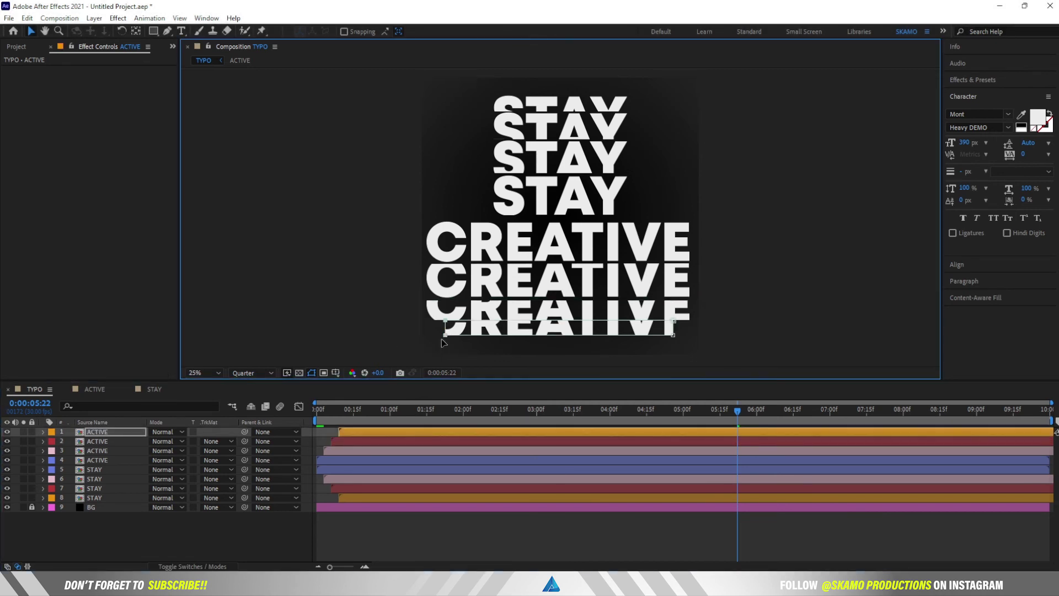
mouse_move(457, 354)
mouse_down()
mouse_move(432, 309)
mouse_move(438, 339)
mouse_move(415, 316)
mouse_up()
key(ctrl+z)
key(shift+Left)
key(shift+Left)
key(shift+Left)
key(shift+Left)
key(shift+Right)
key(shift+Right)
key(shift+Right)
key(shift+Right)
drag(709, 302, 401, 328)
key(shift+Down)
key(shift+Down)
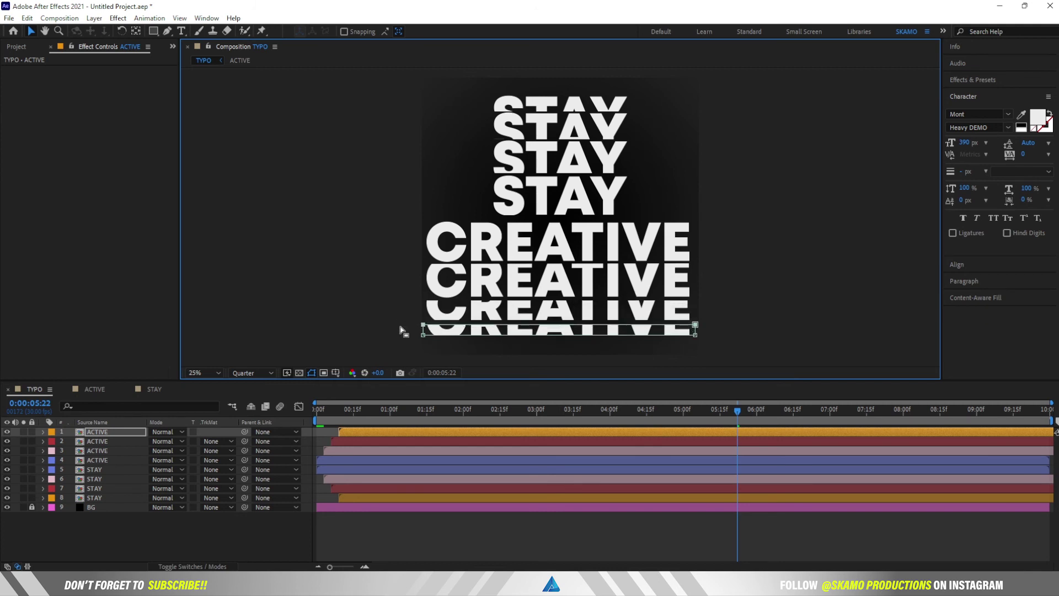
click(469, 434)
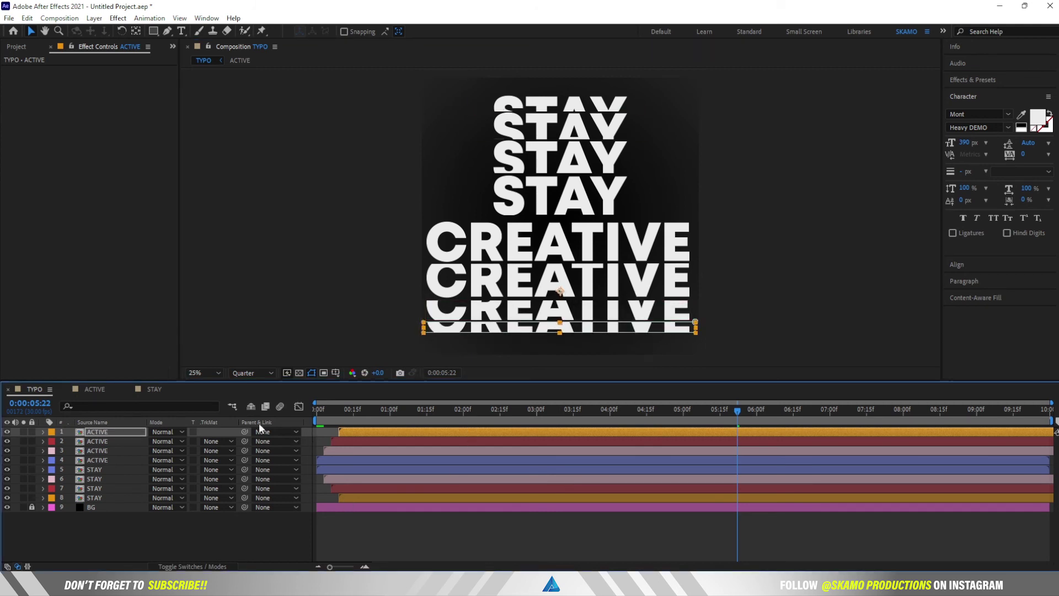
- Play back the TYPO composition from the start and check the CREATIVE keyframe timing in the ACTIVE composition
key(Home)
key(space)
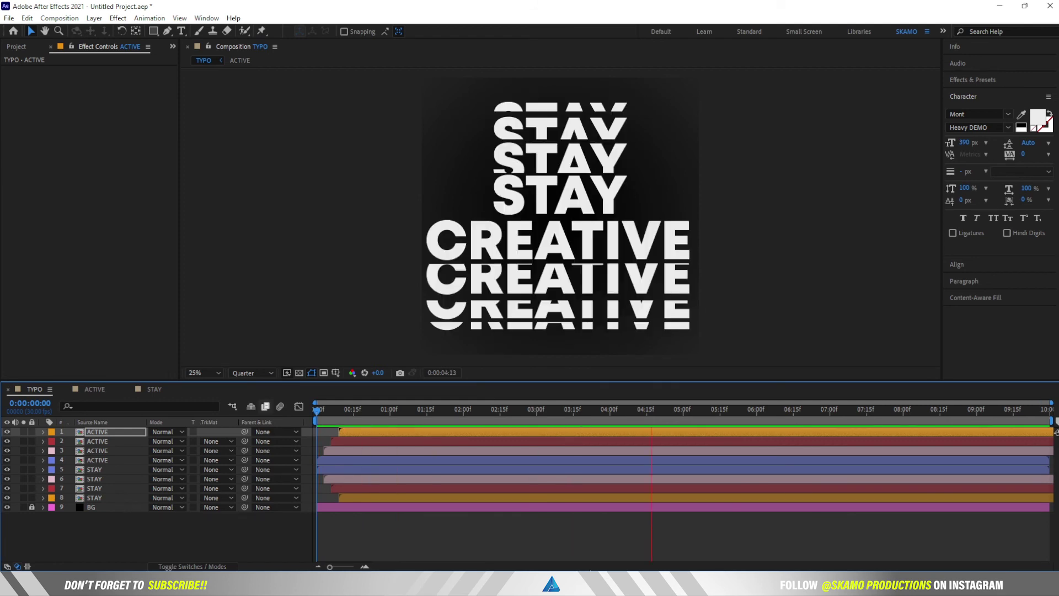
key(space)
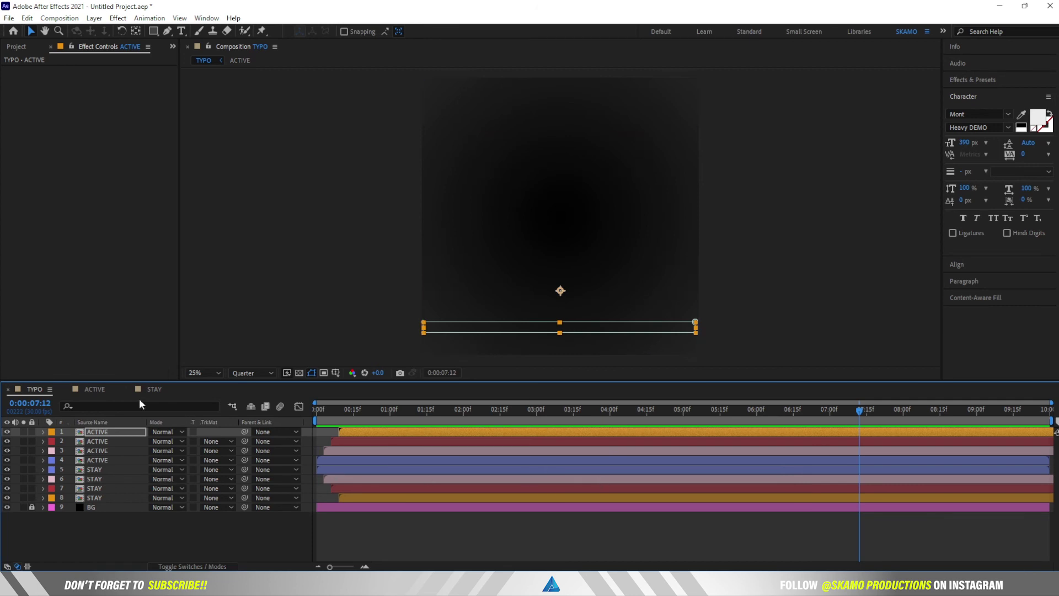
click(109, 390)
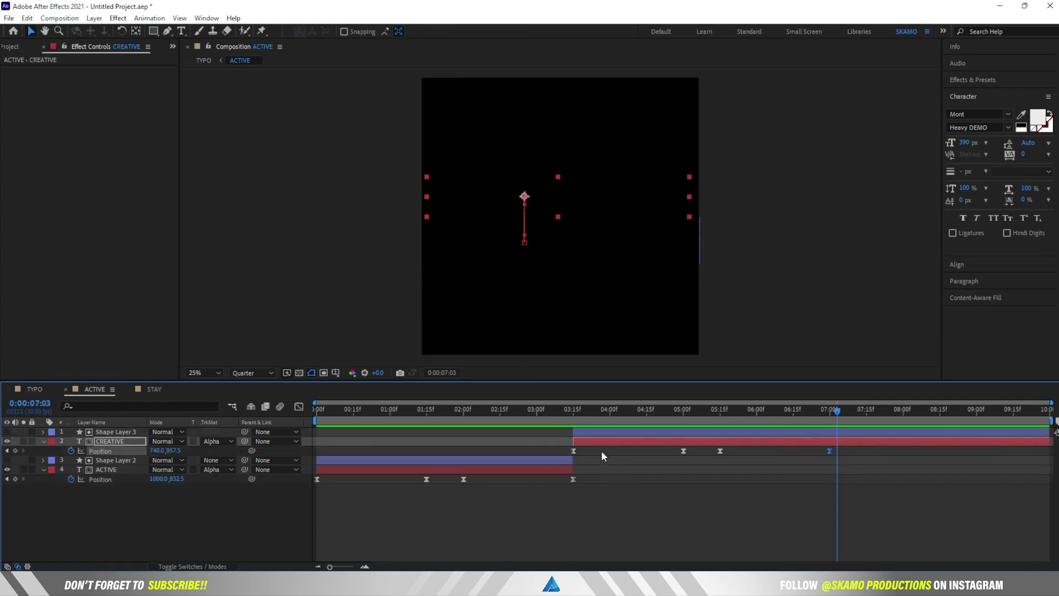
click(618, 442)
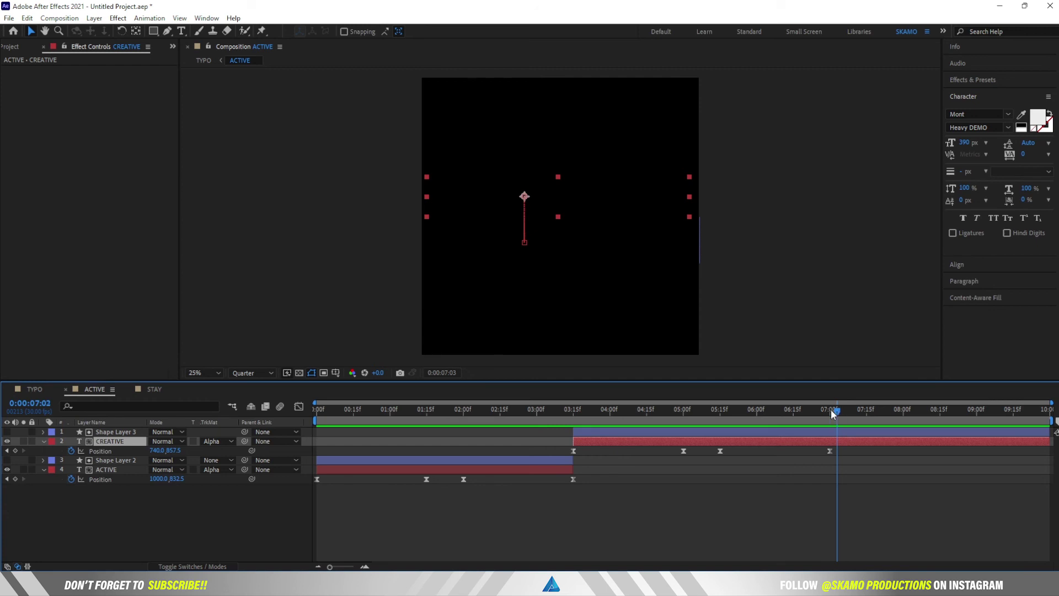
drag(831, 409, 824, 409)
- In the STAY composition, split Shape Layer 1 and the STAY text layer at 0:00:03:15 and go to 0:00:04:25
click(157, 388)
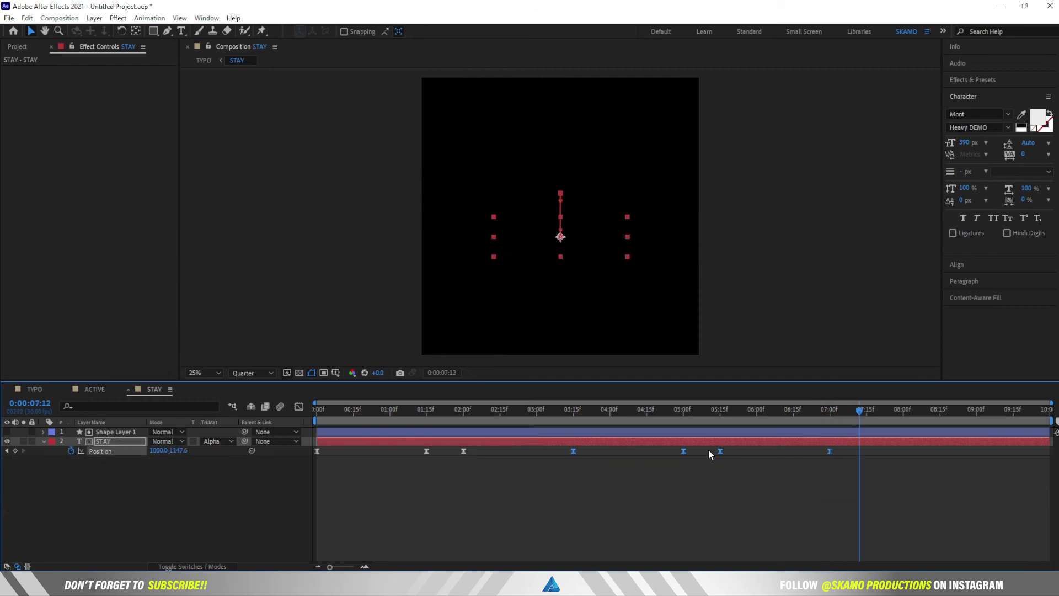
click(573, 411)
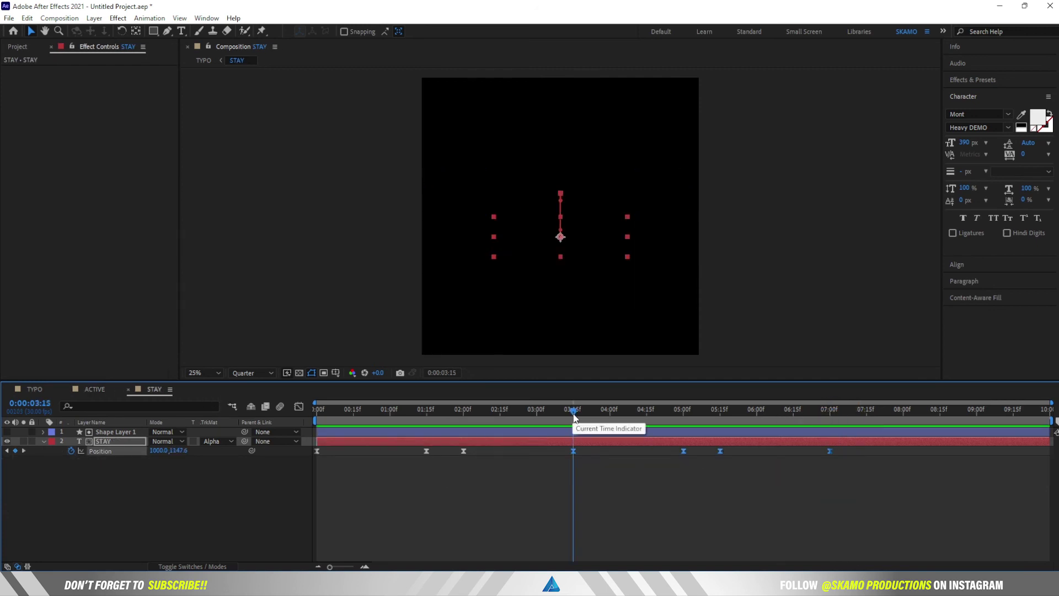
ctrl+click(129, 432)
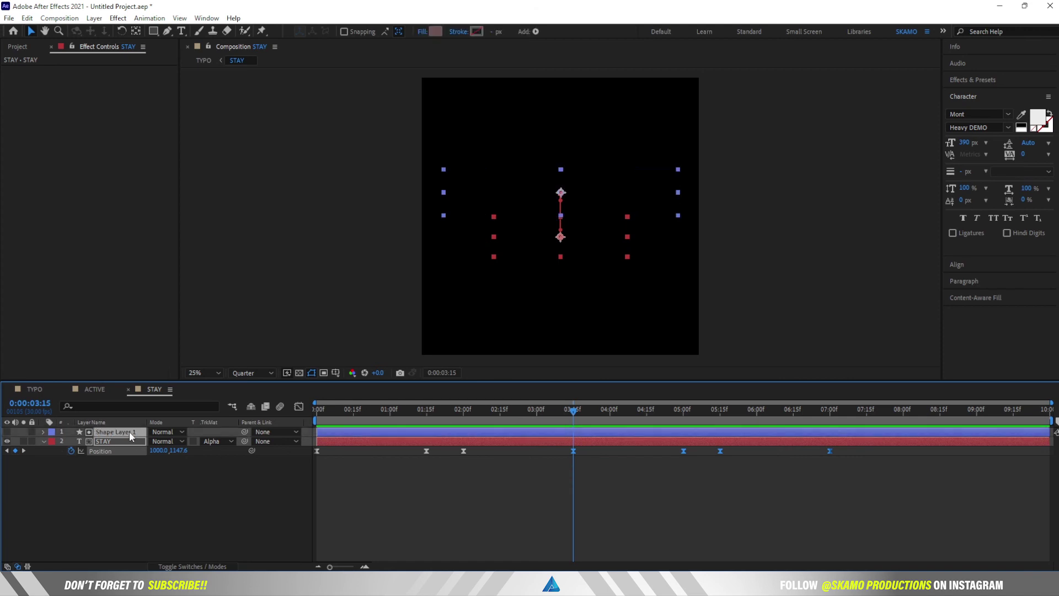
ctrl+click(135, 439)
ctrl+click(136, 439)
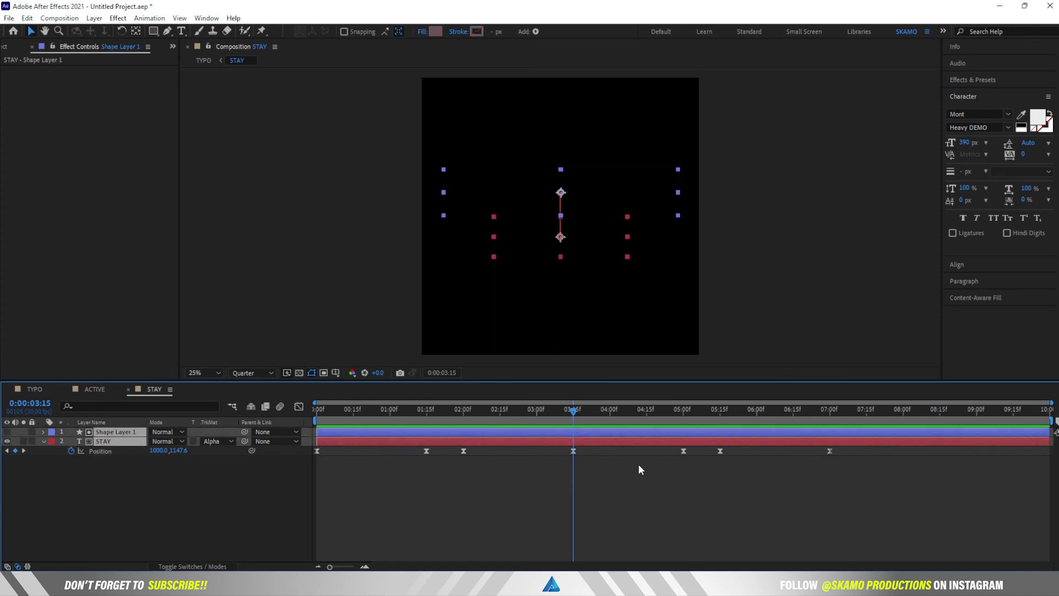
key(ctrl+shift+d)
click(575, 409)
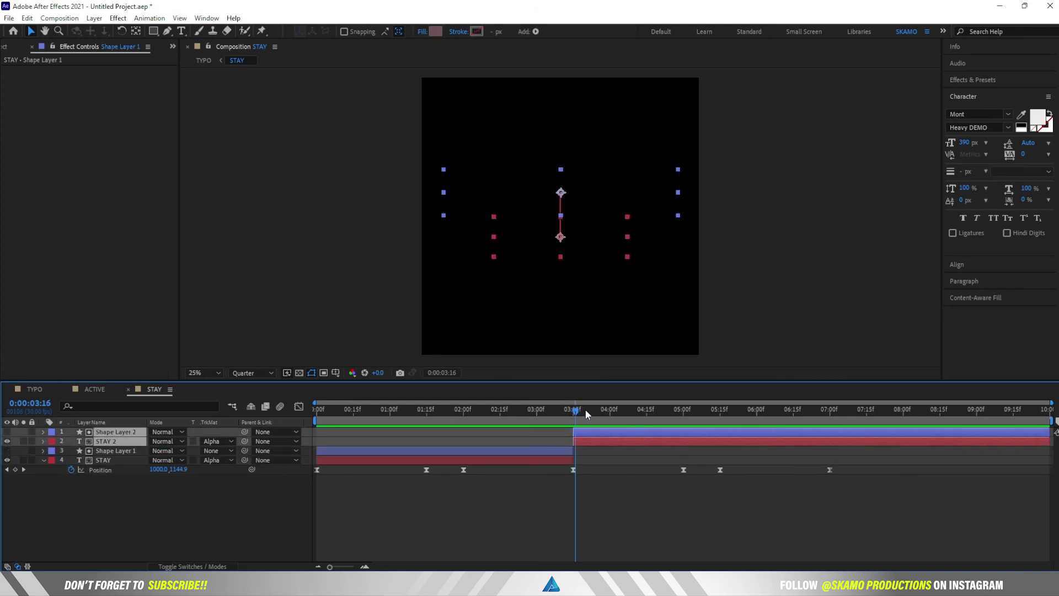
drag(585, 409, 671, 423)
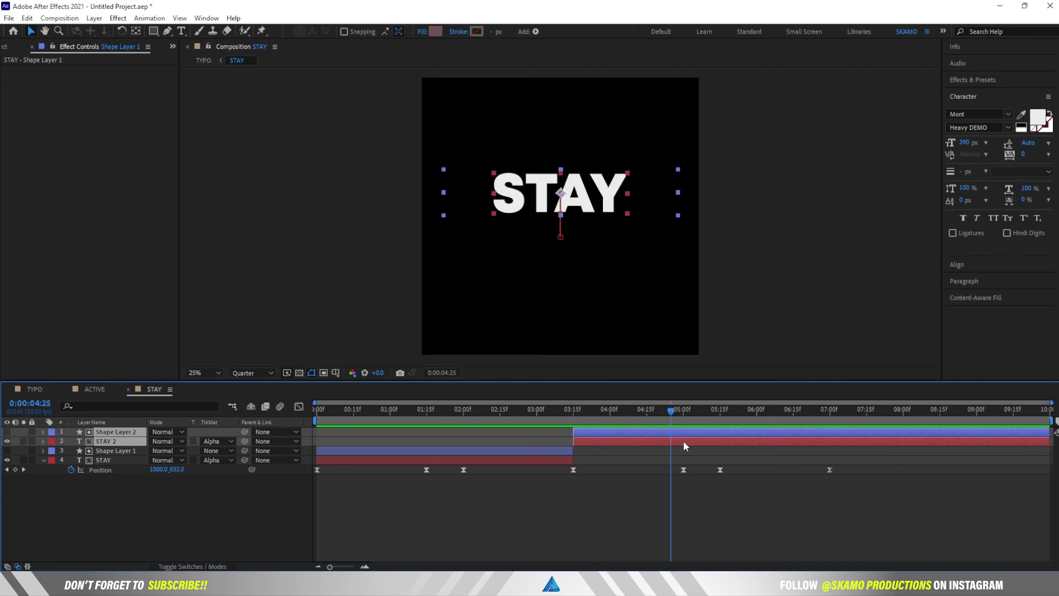
- Turn the STAY 2 text in the STAY composition into an unfilled white outline with a 7 px stroke
double_click(697, 440)
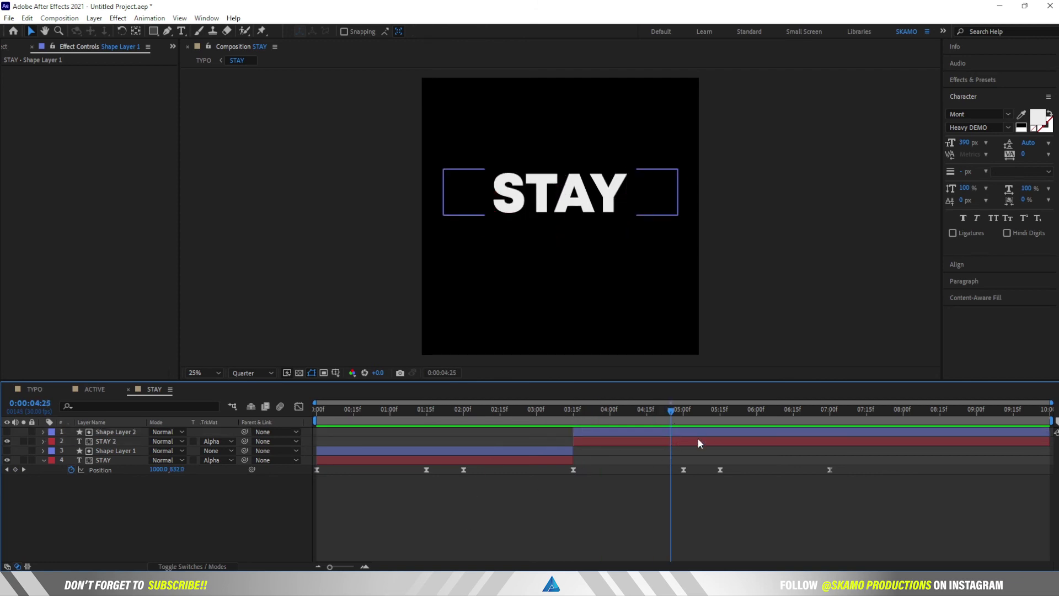
click(1040, 131)
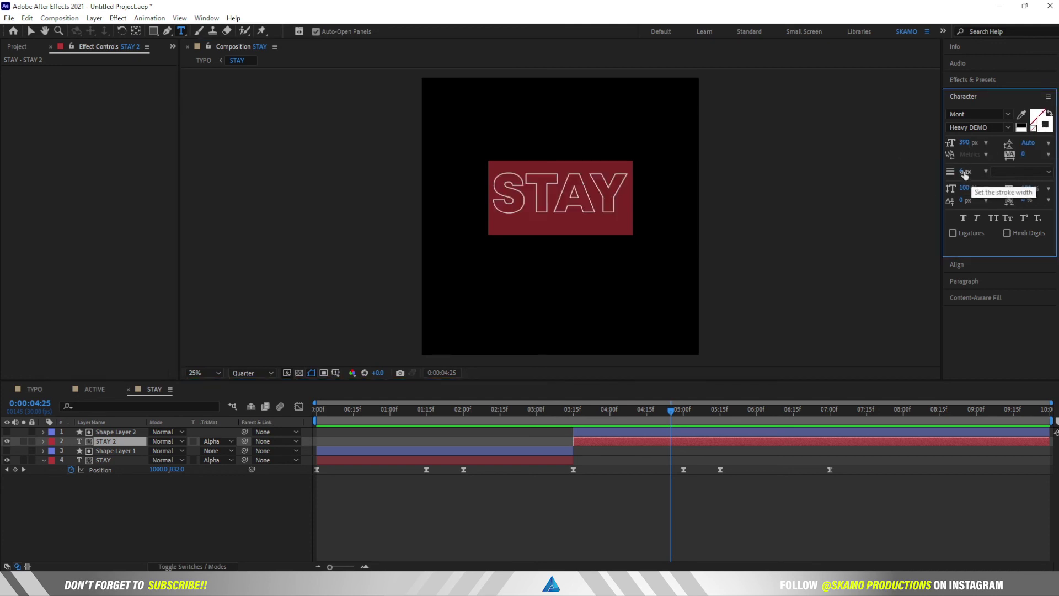
click(964, 172)
text(7)
key(Return)
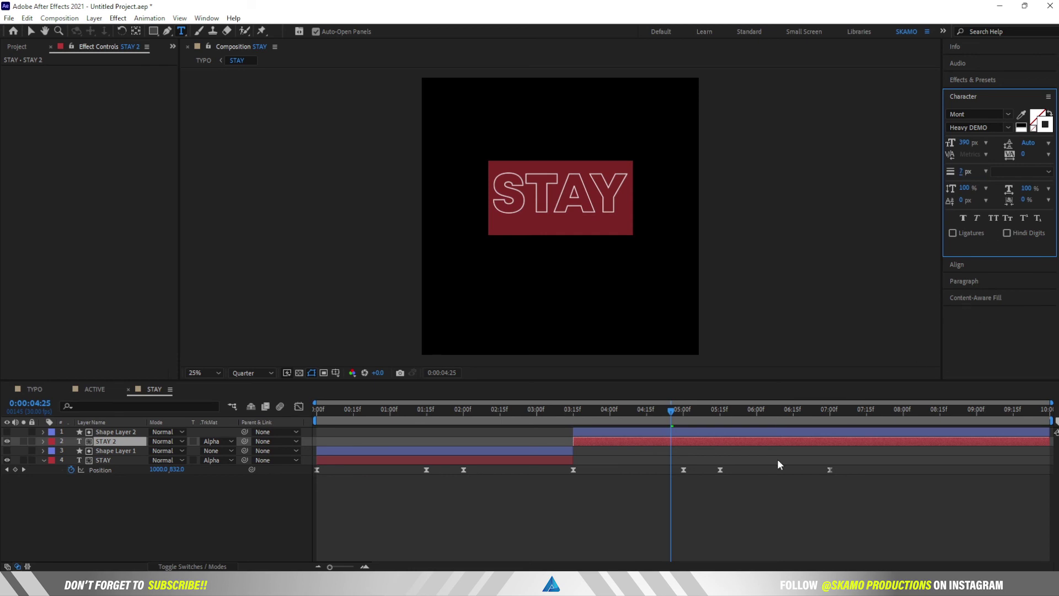
click(753, 515)
- Play back the TYPO composition from the start and check the outlined STAY rows above CREATIVE around 0:00:05:23
click(34, 390)
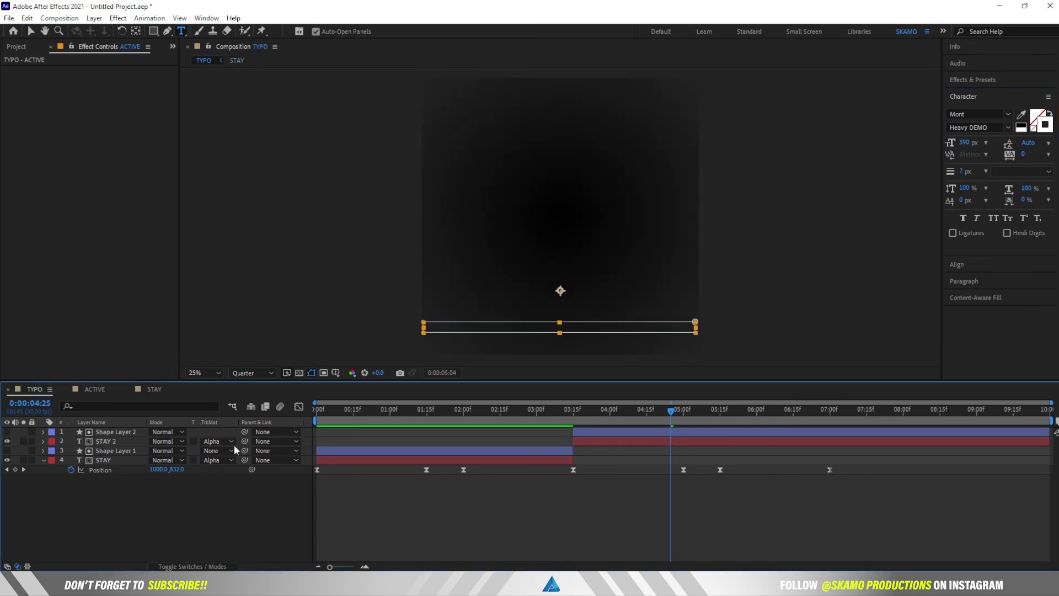
drag(691, 410, 278, 409)
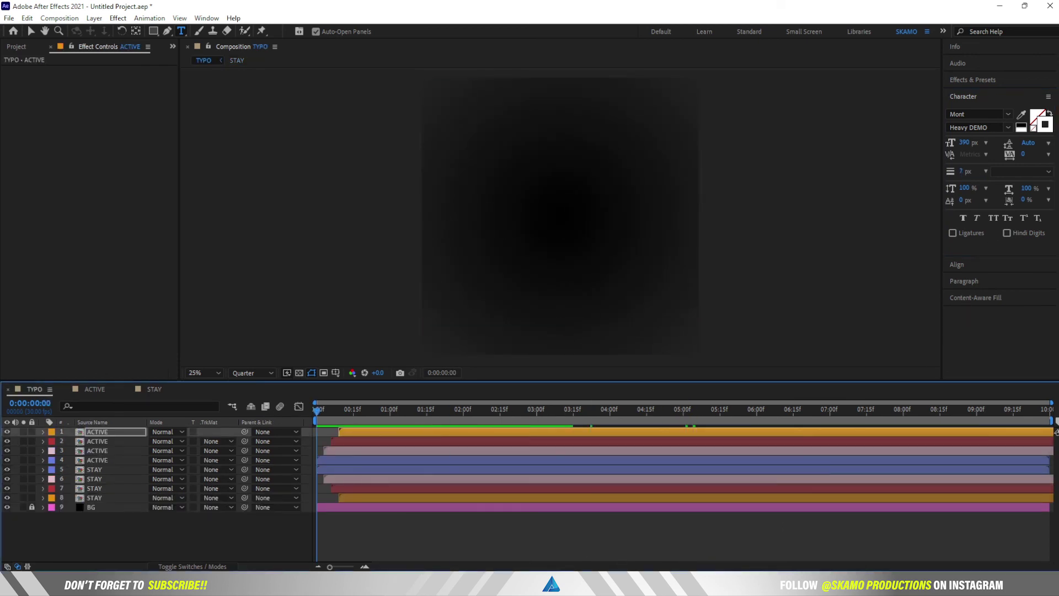
key(space)
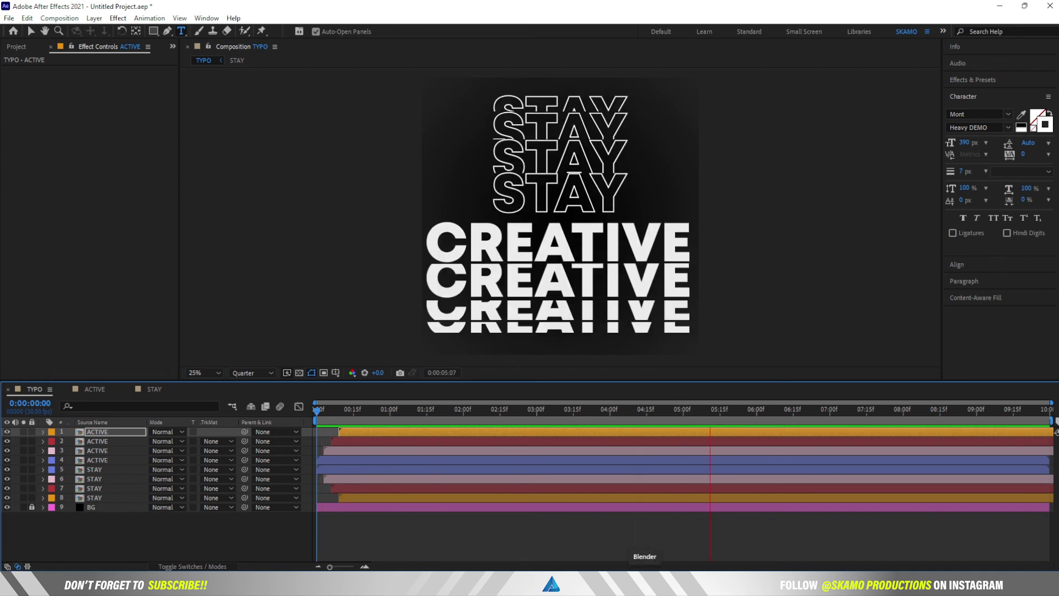
key(space)
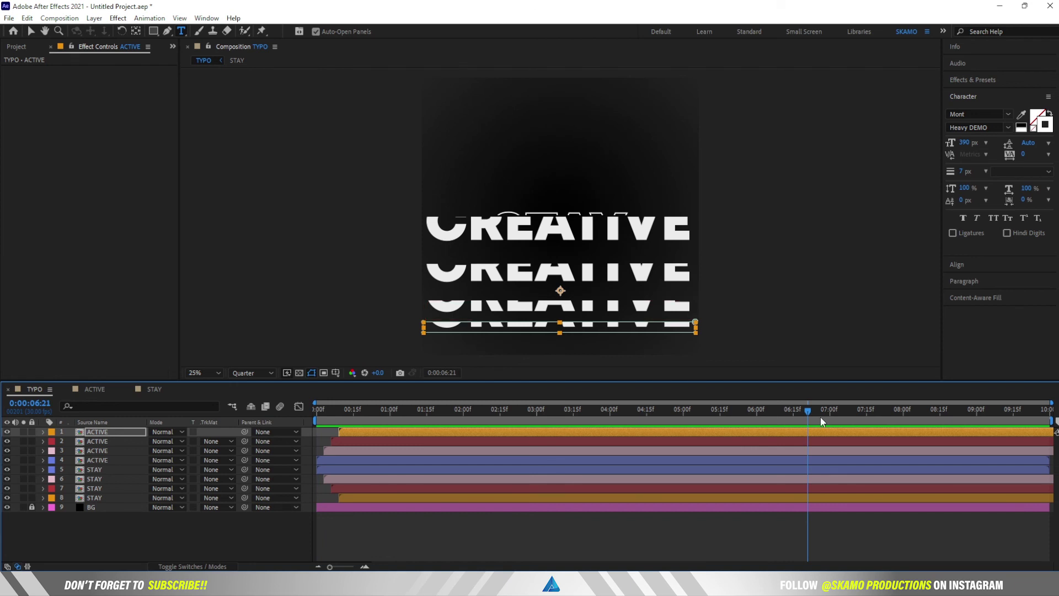
drag(816, 414, 747, 420)
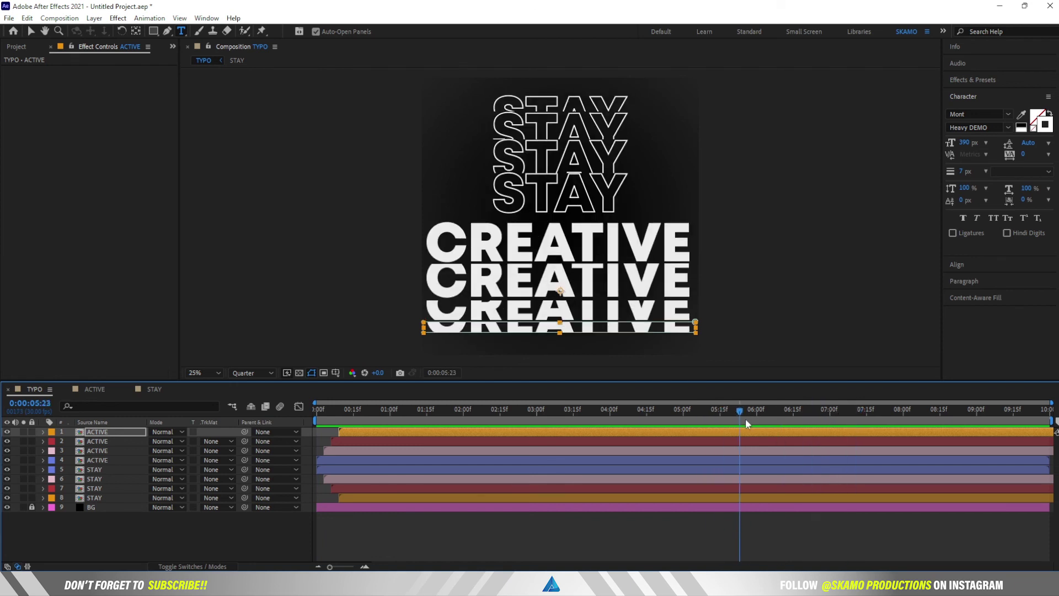
- In the ACTIVE composition, search the effects and presets for a stroke animation for the CREATIVE text layer
click(95, 388)
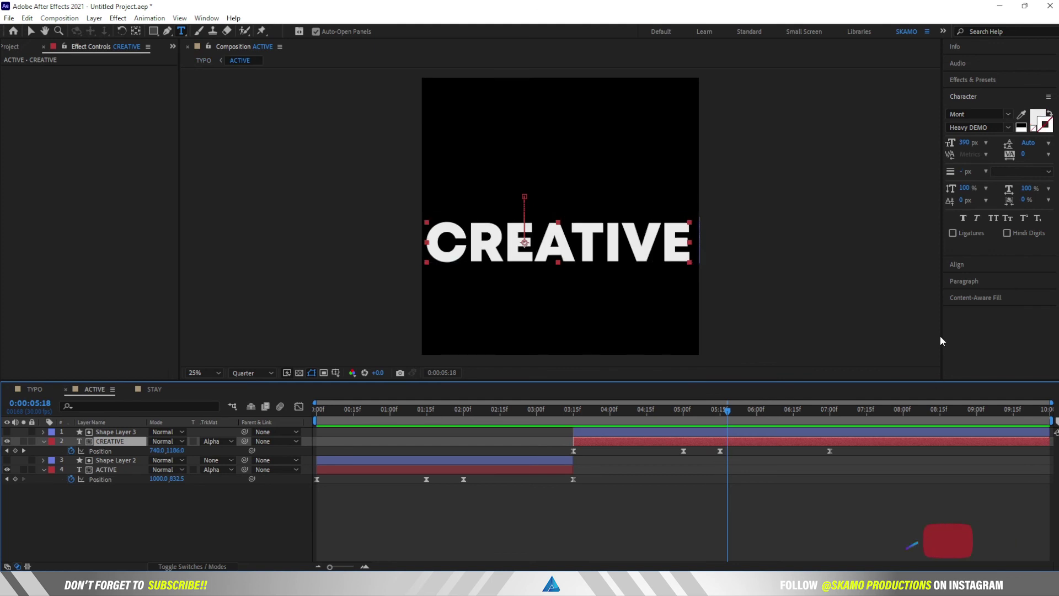
click(973, 80)
click(988, 95)
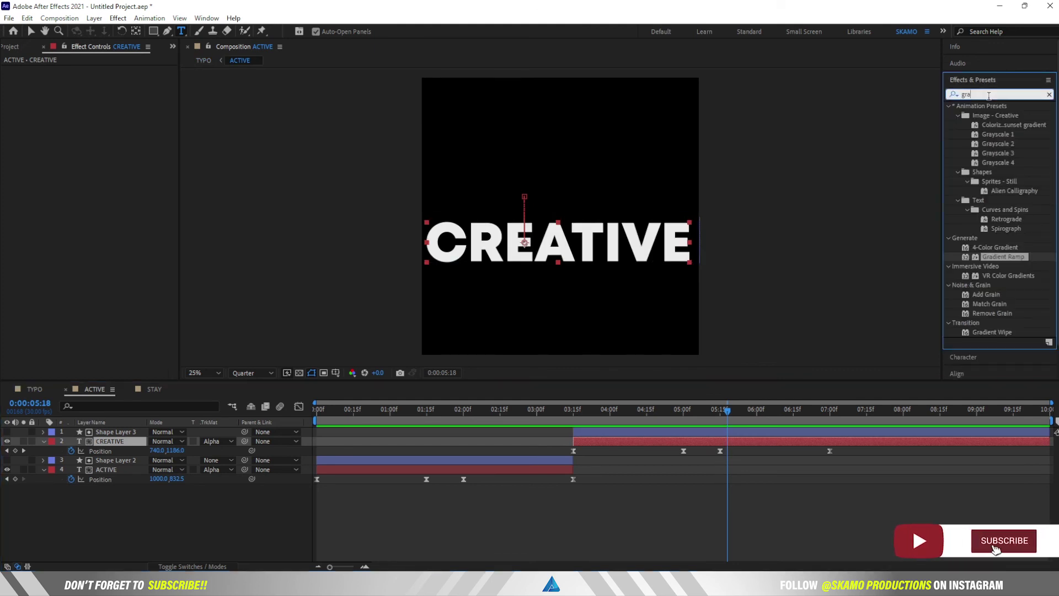
key(BackSpace)
key(BackSpace)
key(BackSpace)
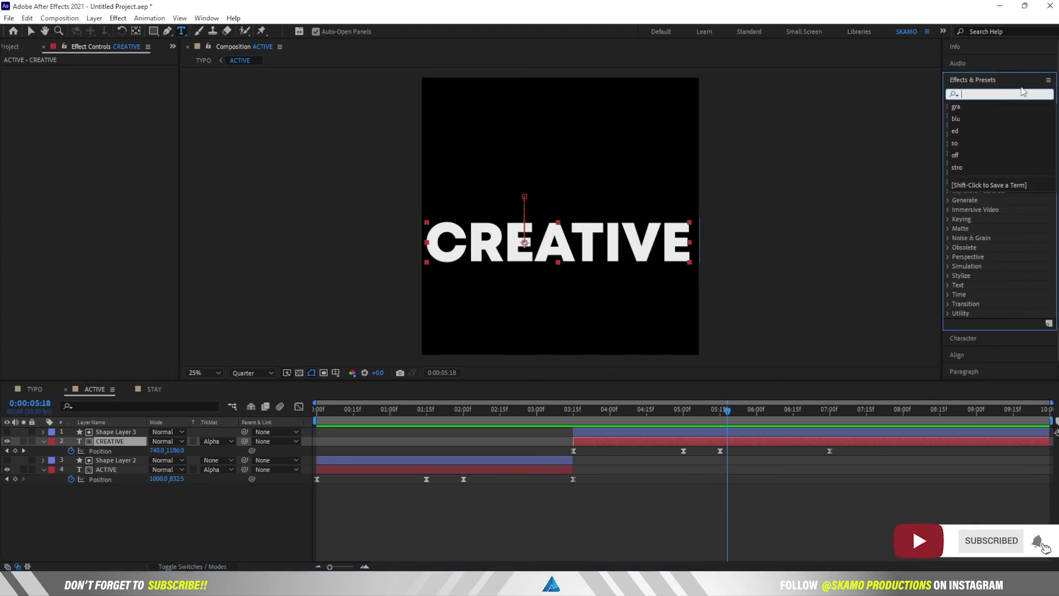
text(str)
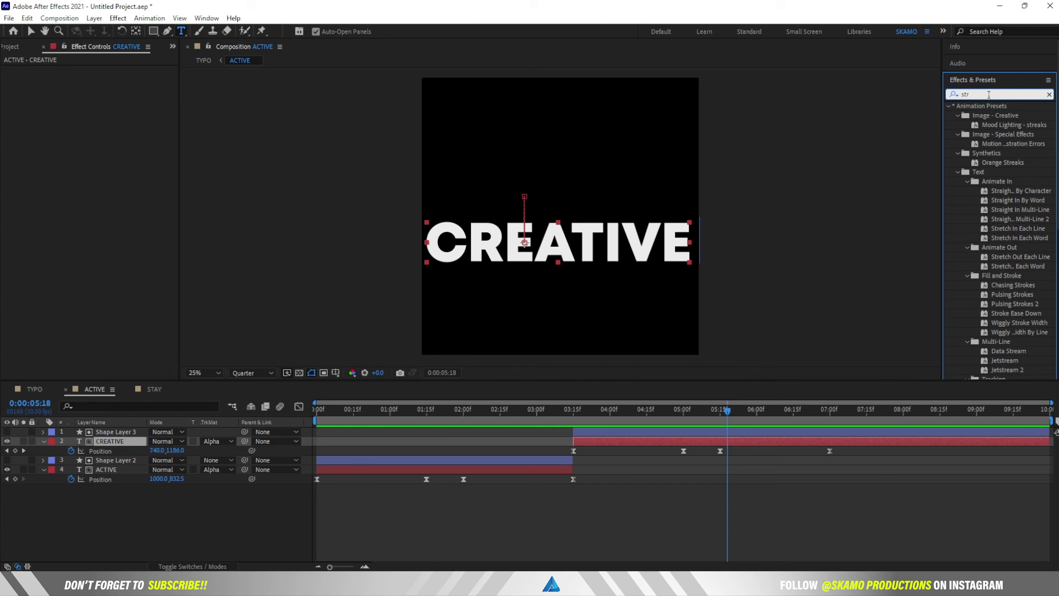
key(BackSpace)
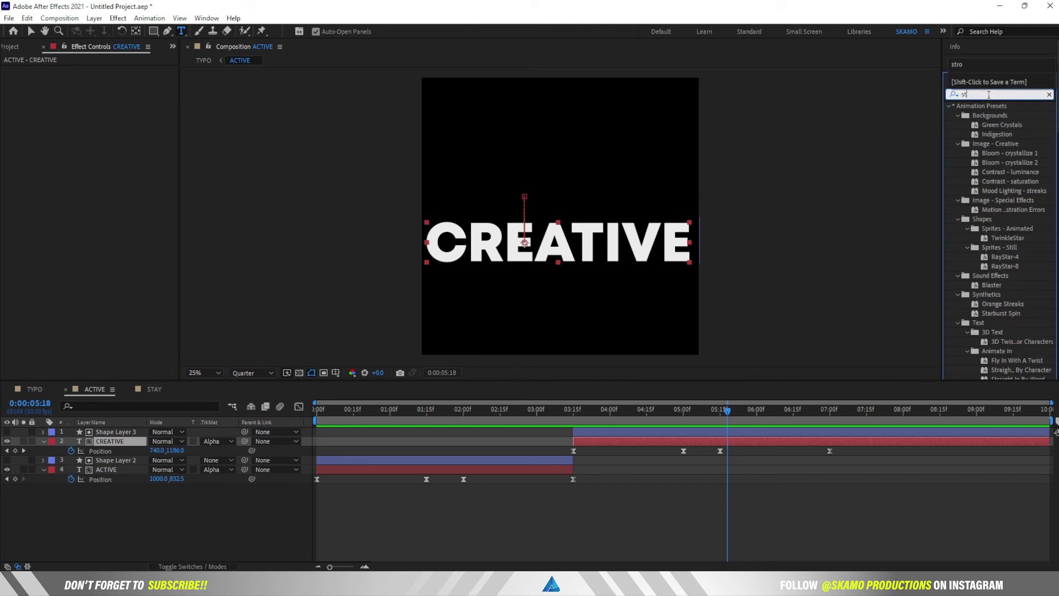
scroll(993, 180, down, 12)
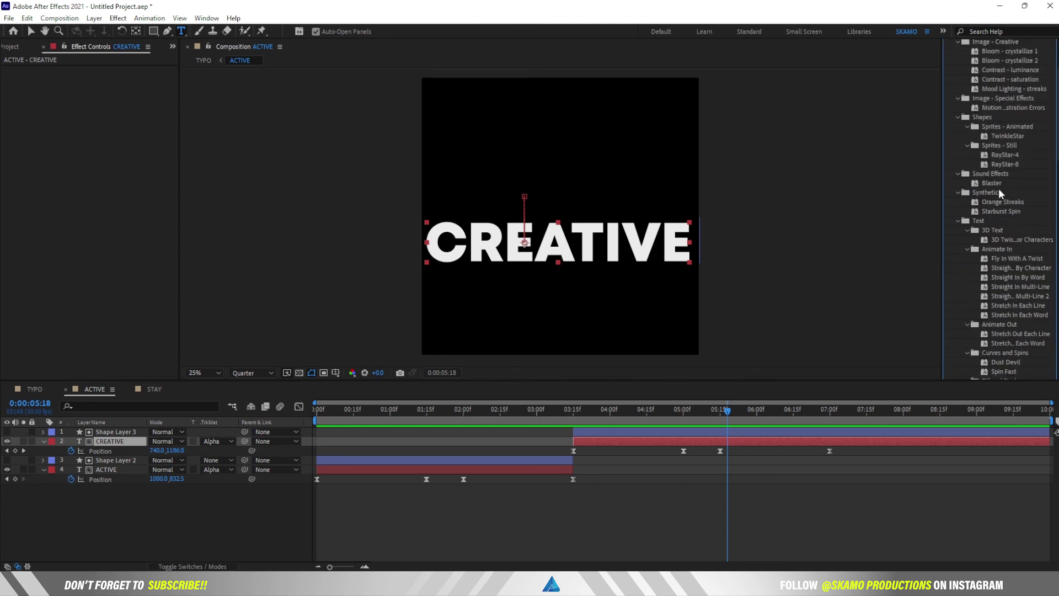
scroll(999, 190, up, 3)
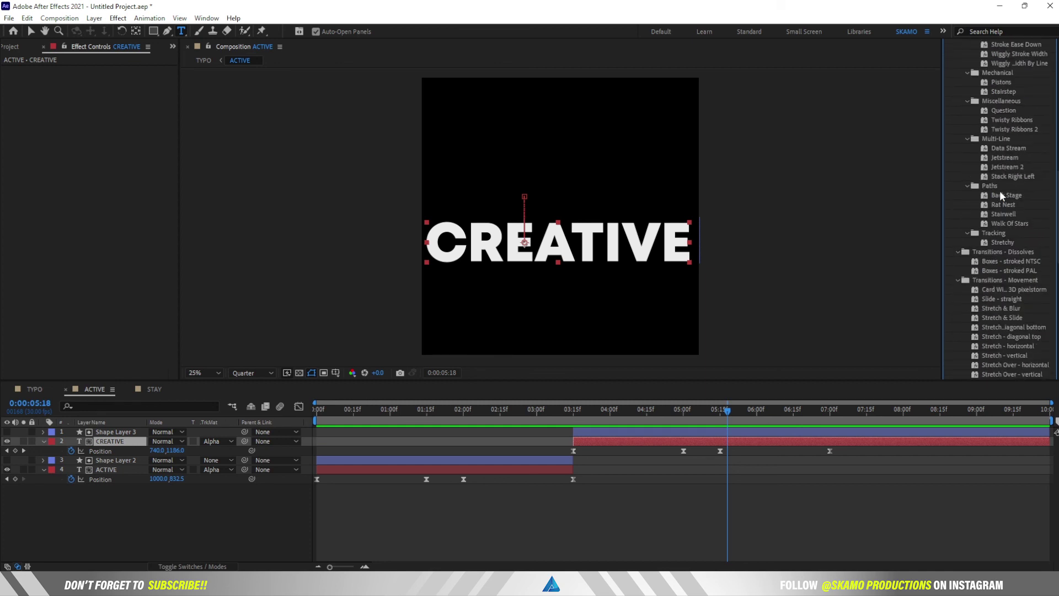
scroll(1000, 190, up, 10)
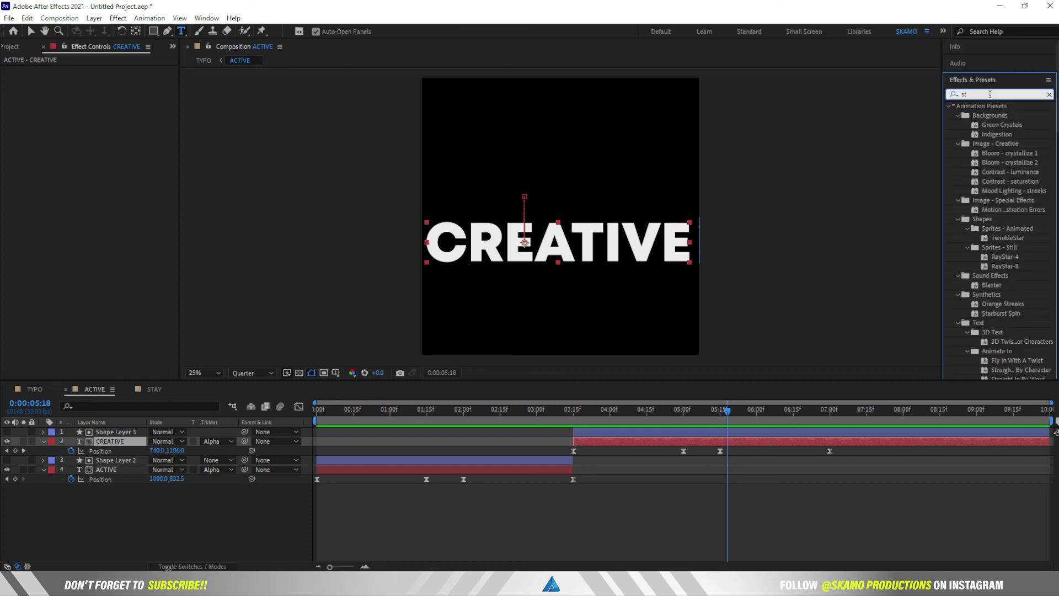
key(BackSpace)
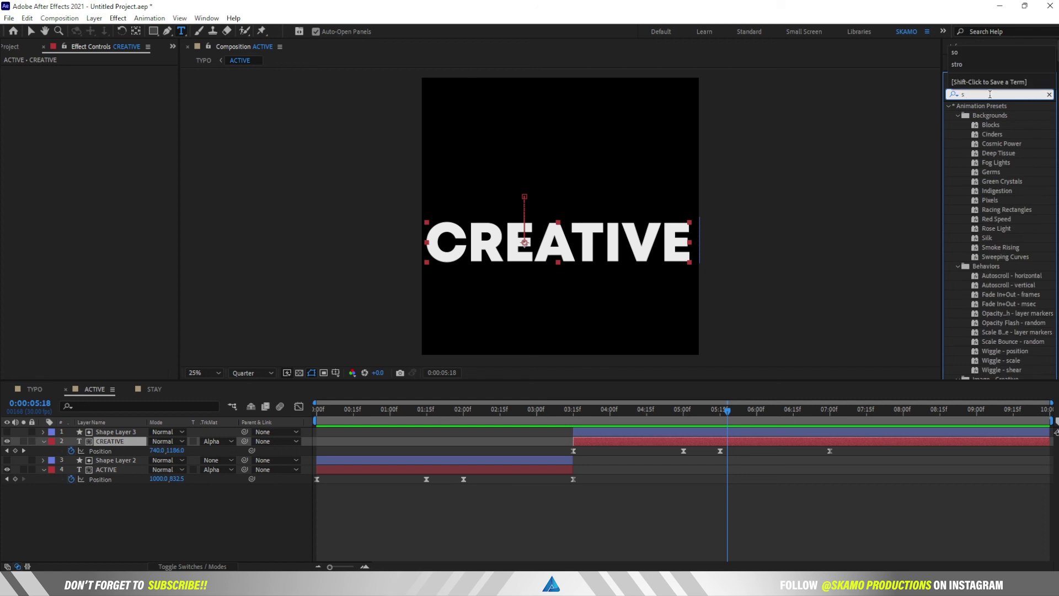
key(BackSpace)
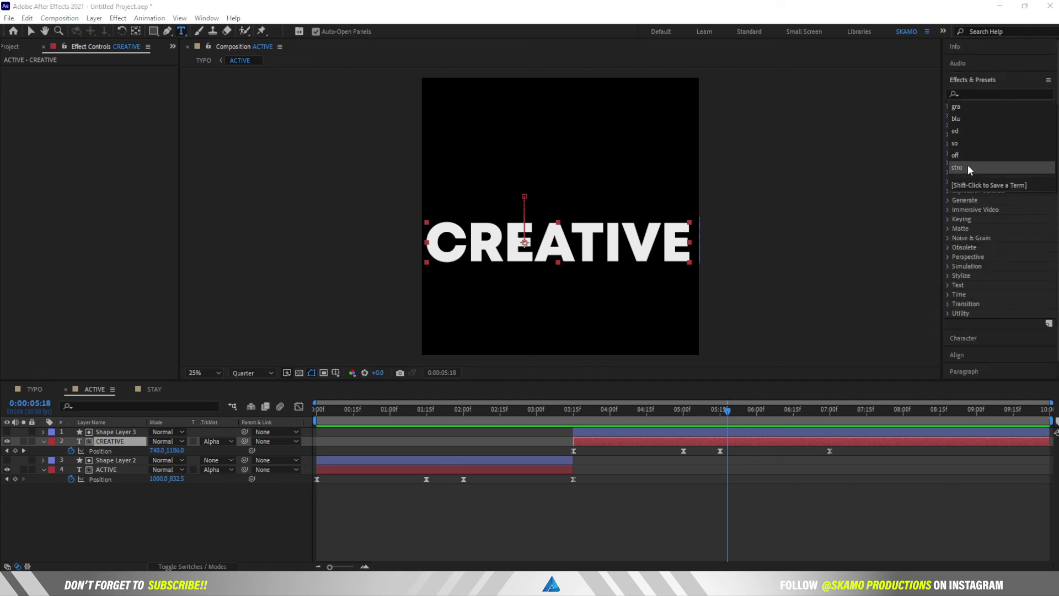
- Filter the presets by "stro", apply Chasing Strokes to the CREATIVE layer at 0:00:05:18, and preview it from 0:00:03:15
click(968, 169)
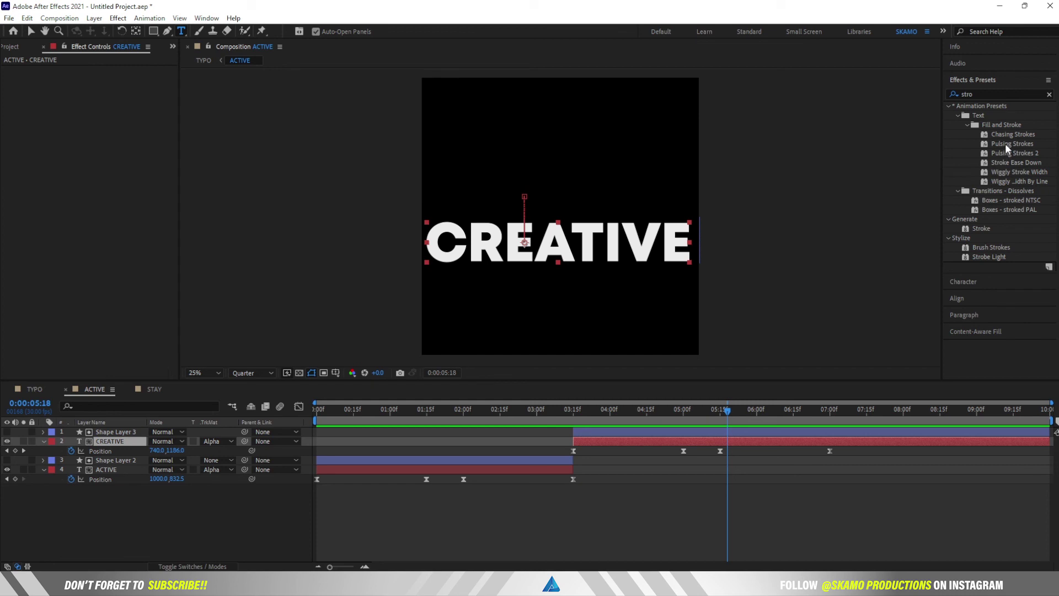
mouse_move(1007, 134)
mouse_down()
mouse_move(1004, 166)
mouse_move(636, 448)
mouse_move(647, 439)
mouse_up()
drag(728, 411, 574, 415)
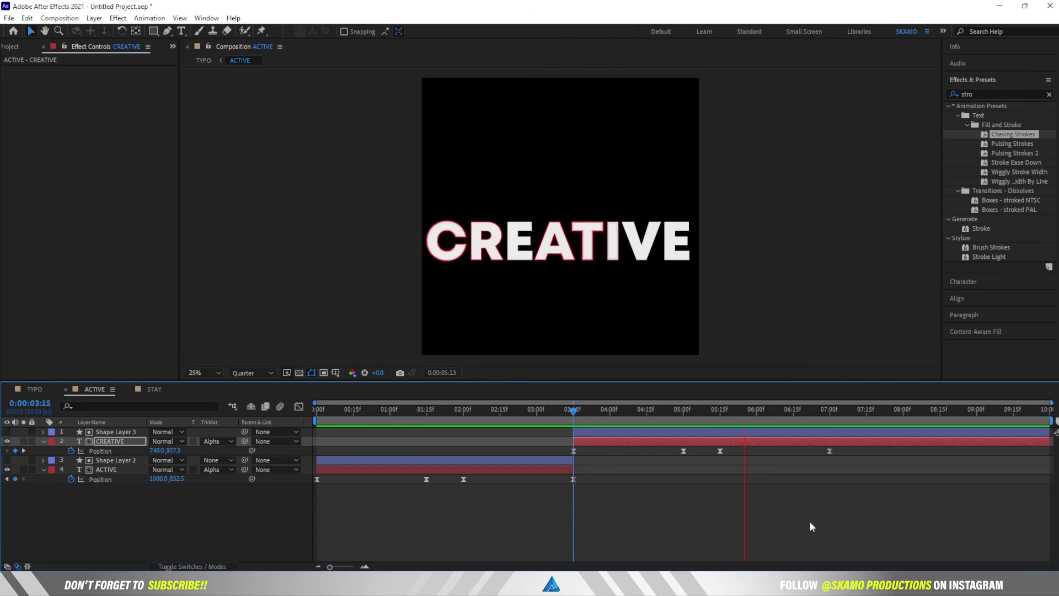
key(space)
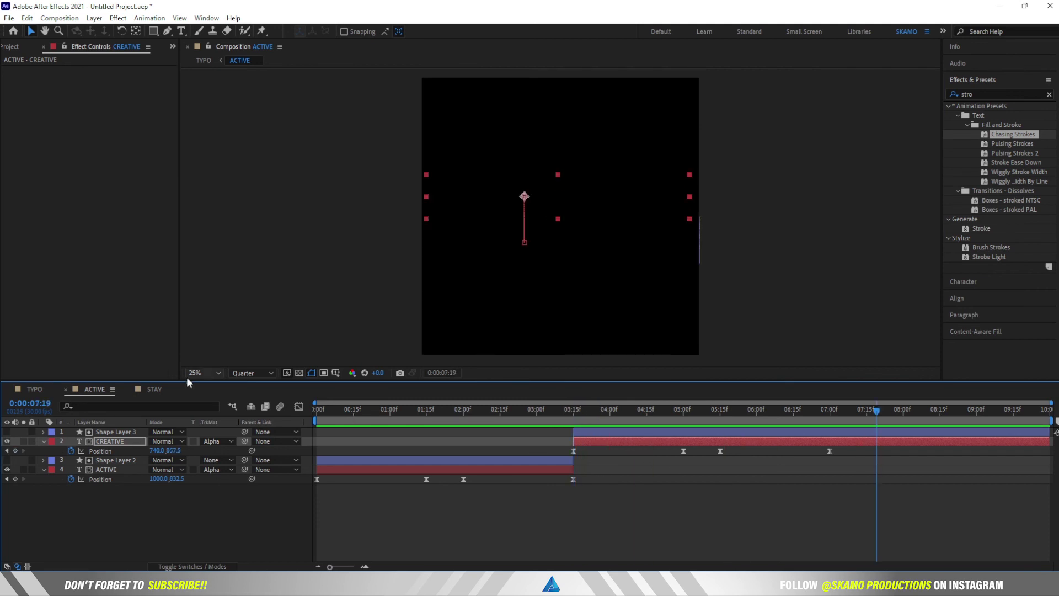
- Play back the TYPO composition from the start to check the chasing strokes on the CREATIVE rows
click(34, 389)
key(space)
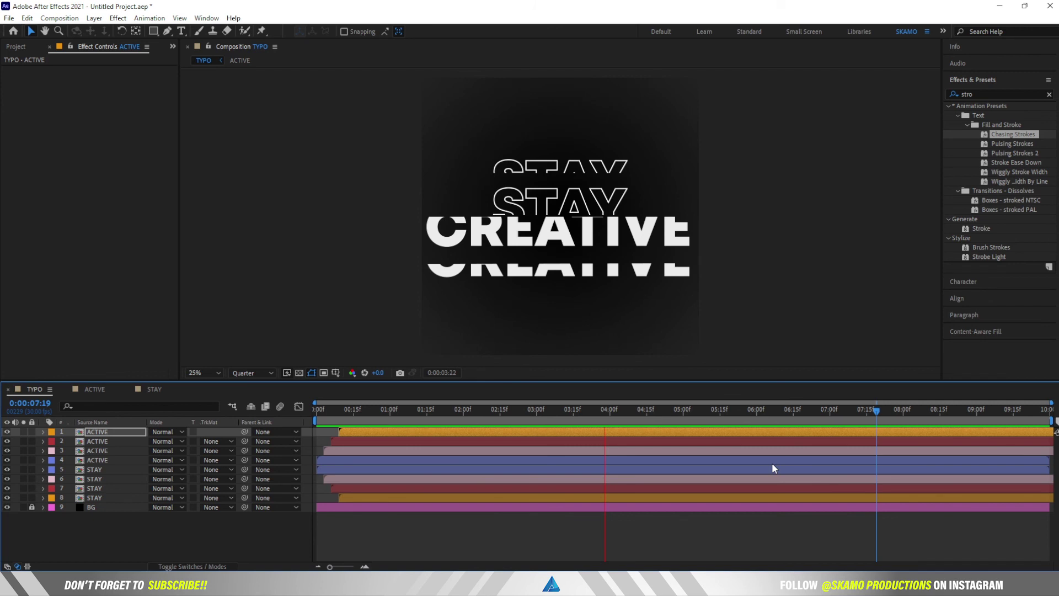
key(space)
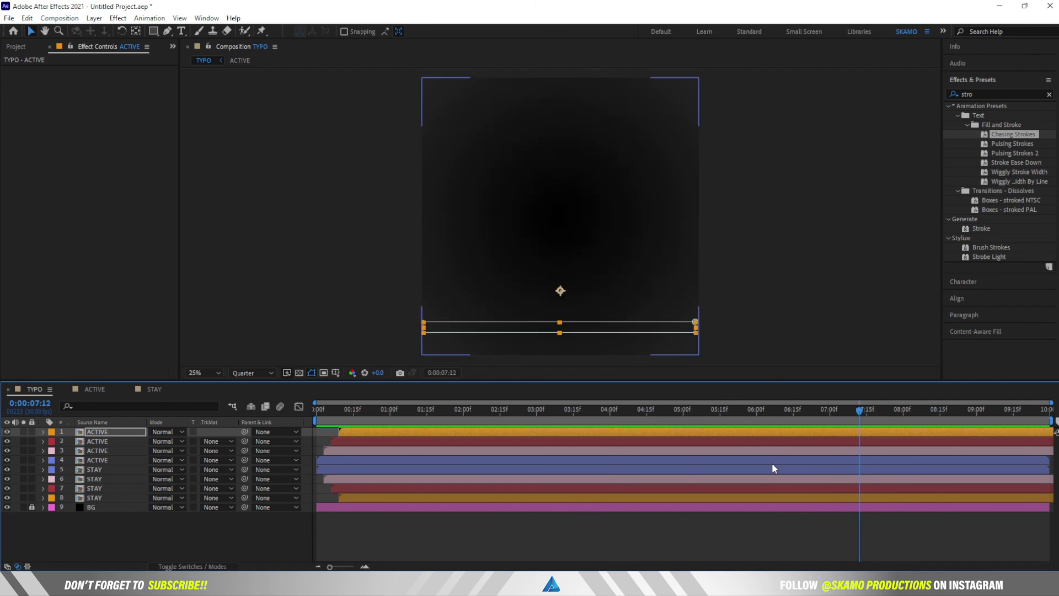
drag(855, 411, 313, 449)
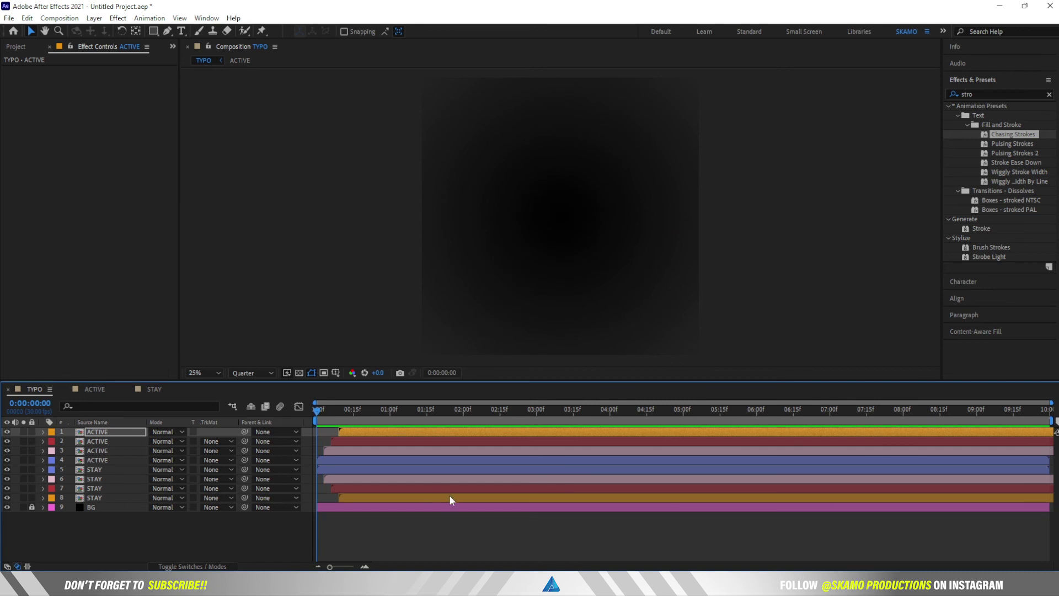
key(space)
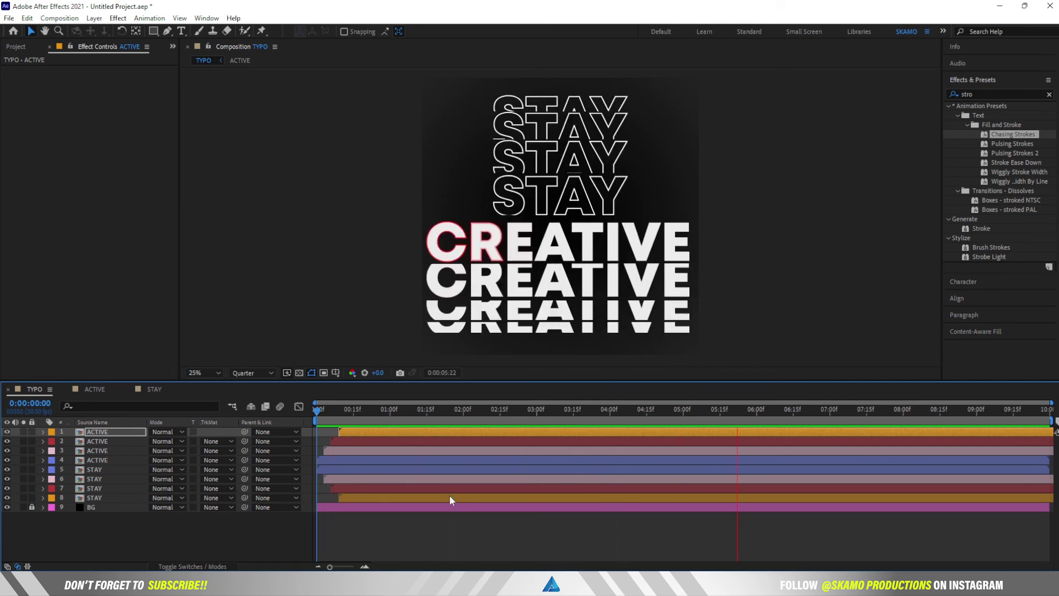
key(space)
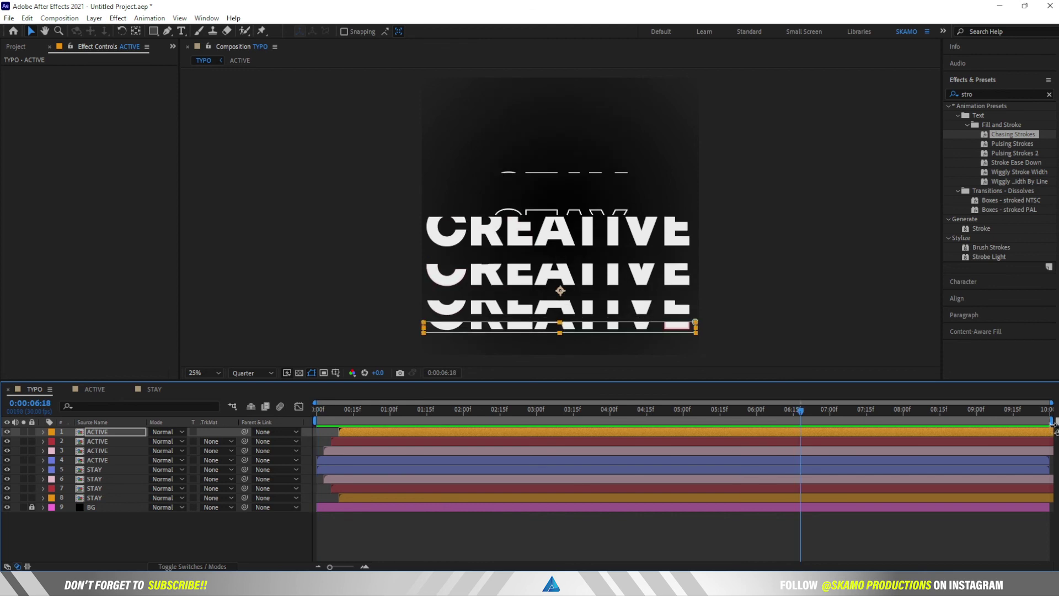
- Shorten the TYPO work area to end just before 0:00:08:00 and preview the composition
drag(1053, 423, 892, 421)
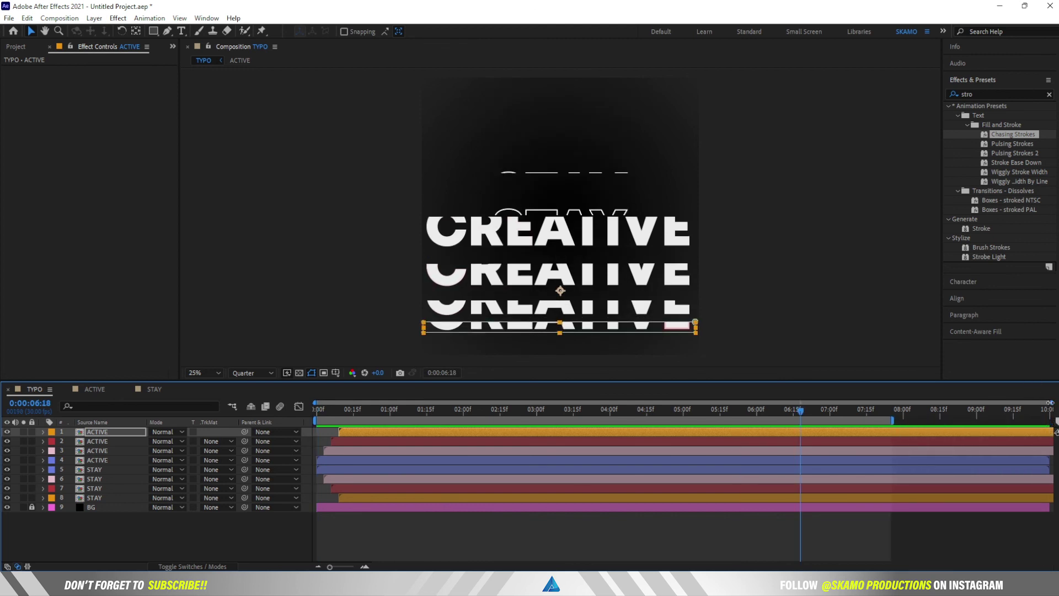
key(equal)
key(space)
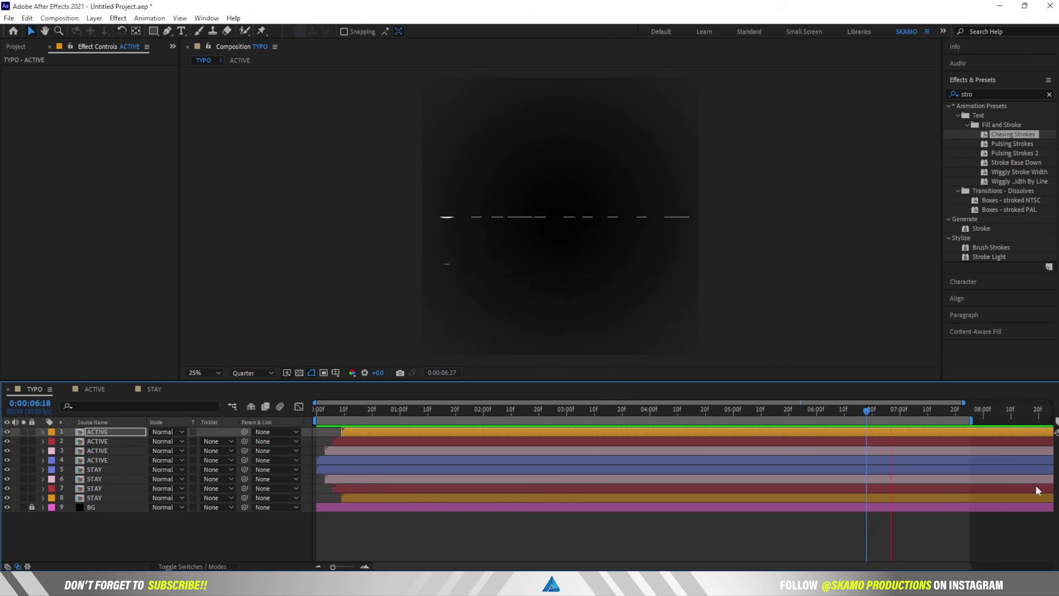